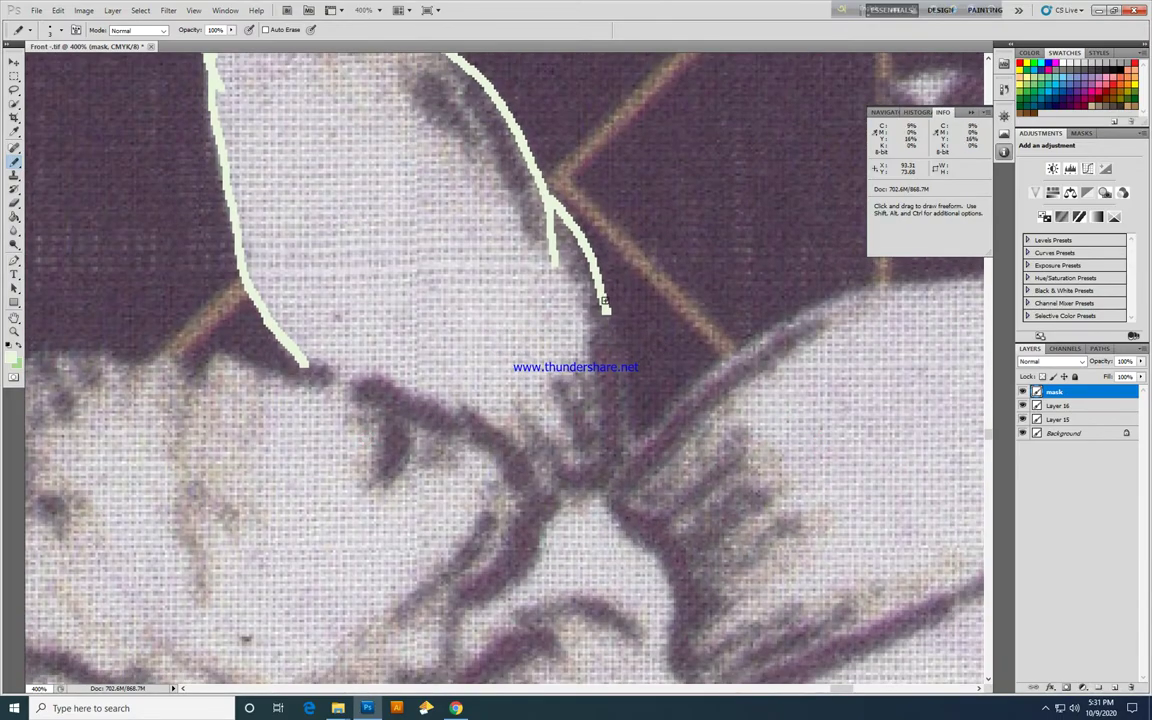
Trace the pencil outline along the first petal edges of the large cream flower.
drag(604, 300, 637, 502)
scroll(640, 490, right, 3)
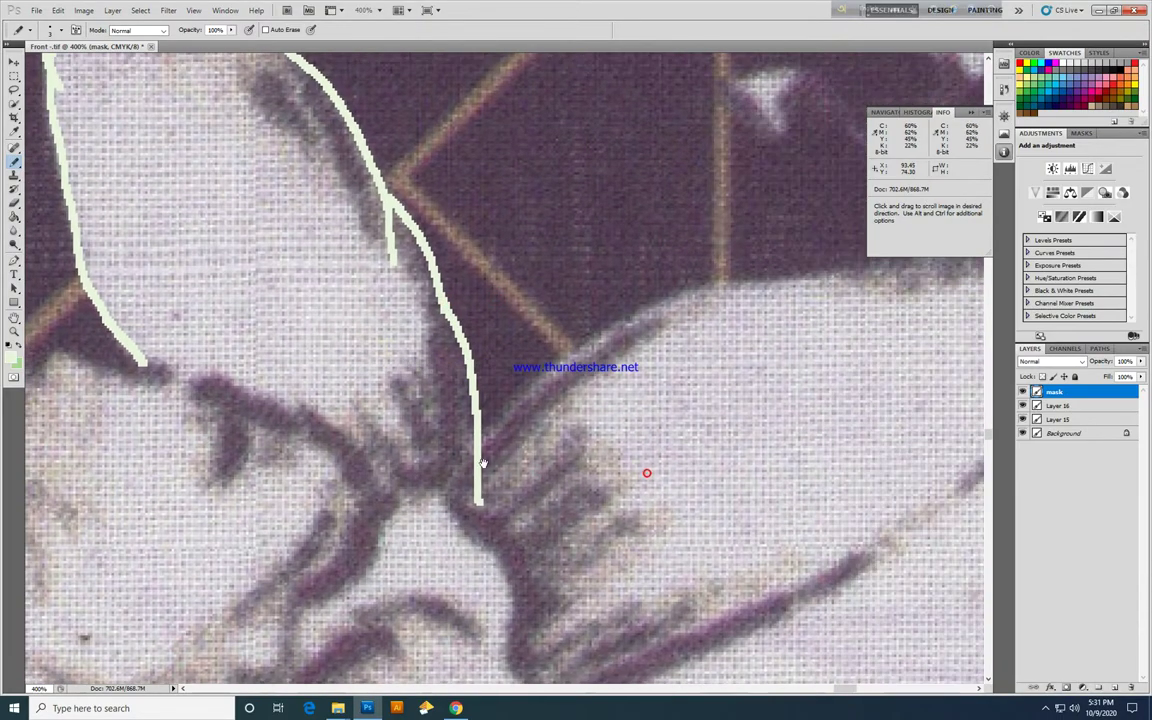
mouse_move(478, 432)
mouse_down()
mouse_move(527, 373)
mouse_move(785, 272)
mouse_move(439, 310)
mouse_move(620, 304)
mouse_move(708, 357)
mouse_move(690, 444)
mouse_move(590, 546)
mouse_up()
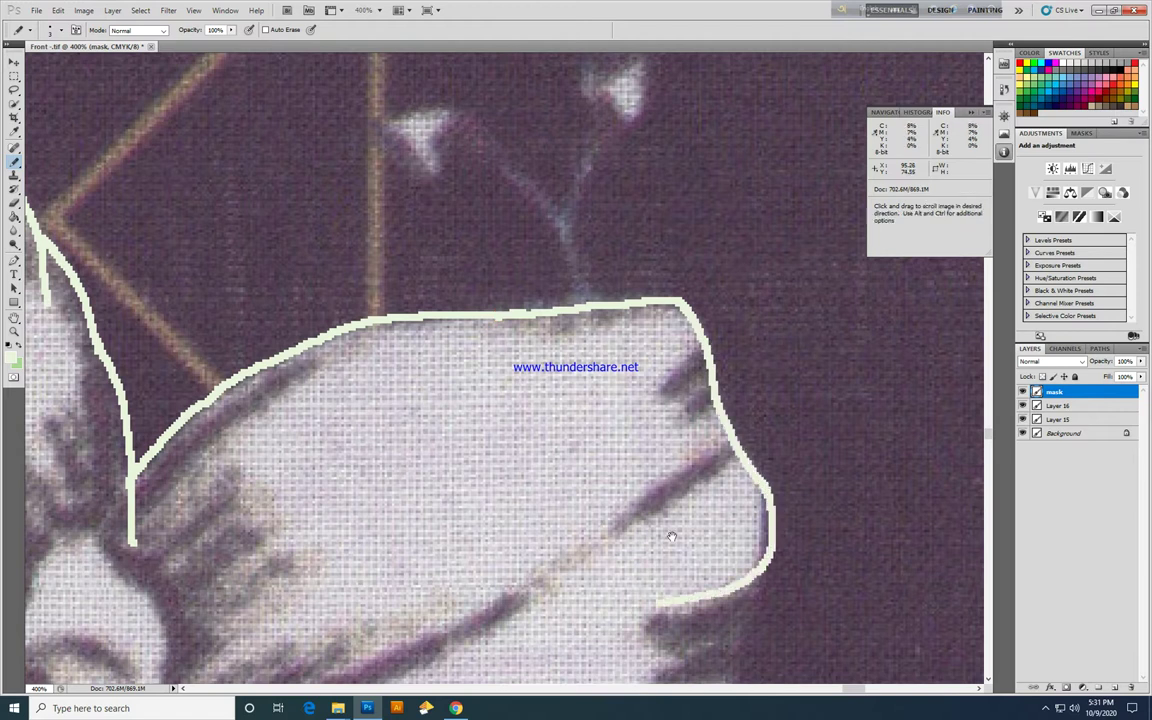
scroll(662, 282, down, 5)
mouse_move(675, 268)
mouse_down()
mouse_move(648, 463)
mouse_move(527, 553)
mouse_move(334, 514)
mouse_up()
drag(500, 604, 600, 264)
mouse_move(545, 213)
mouse_down()
mouse_move(738, 319)
mouse_move(763, 470)
mouse_move(645, 560)
mouse_up()
drag(745, 440, 710, 310)
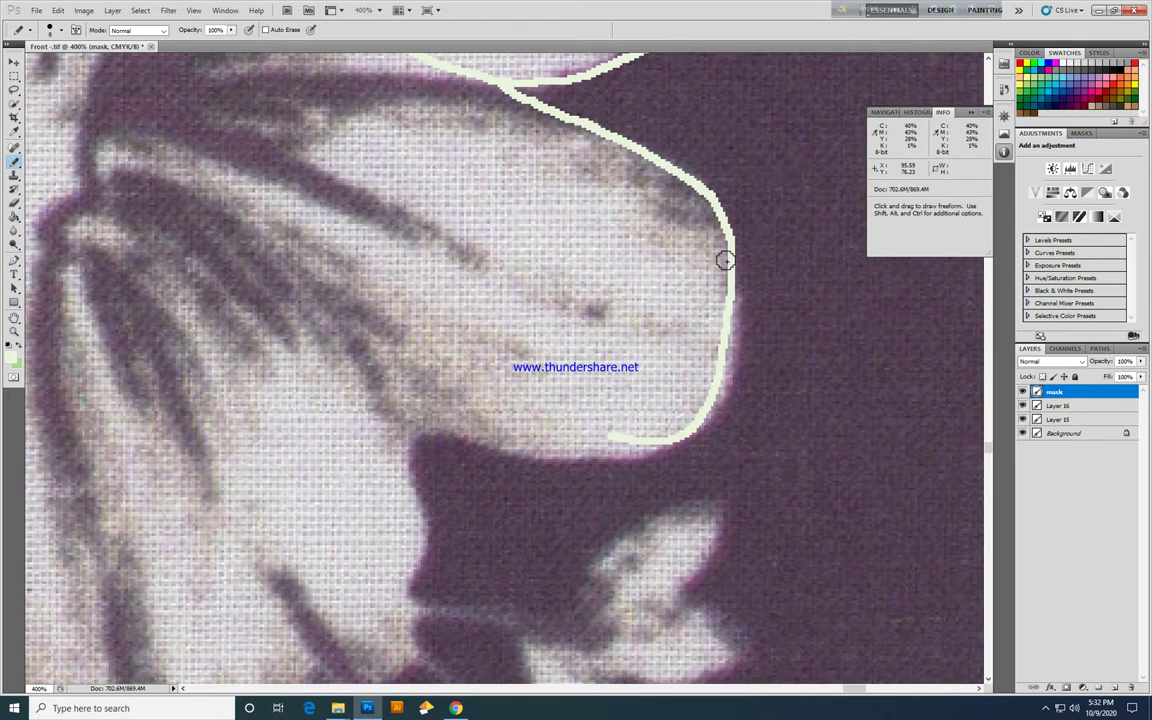
mouse_move(725, 260)
mouse_down()
mouse_move(728, 345)
mouse_move(679, 432)
mouse_move(571, 460)
mouse_move(277, 405)
mouse_up()
mouse_move(441, 418)
mouse_down()
mouse_move(619, 208)
mouse_move(589, 240)
mouse_move(599, 303)
mouse_move(582, 433)
mouse_move(380, 548)
mouse_move(429, 380)
mouse_up()
drag(560, 352, 685, 252)
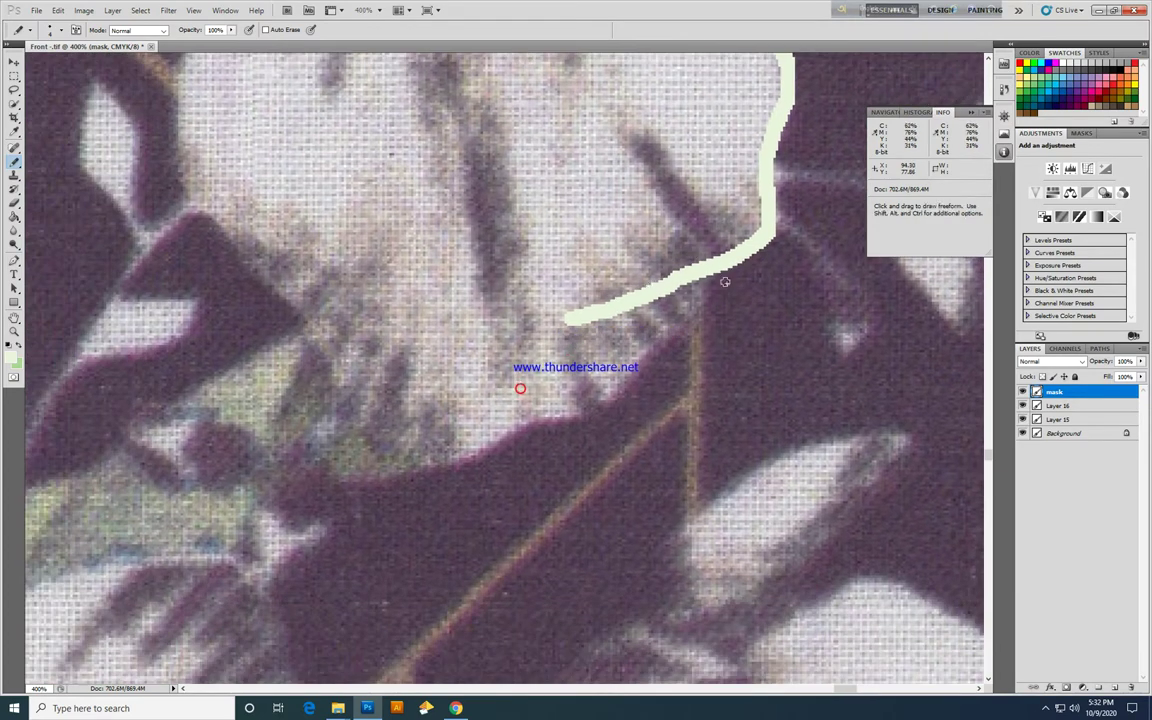
mouse_move(683, 316)
mouse_down()
mouse_move(586, 411)
mouse_move(445, 463)
mouse_move(314, 468)
mouse_up()
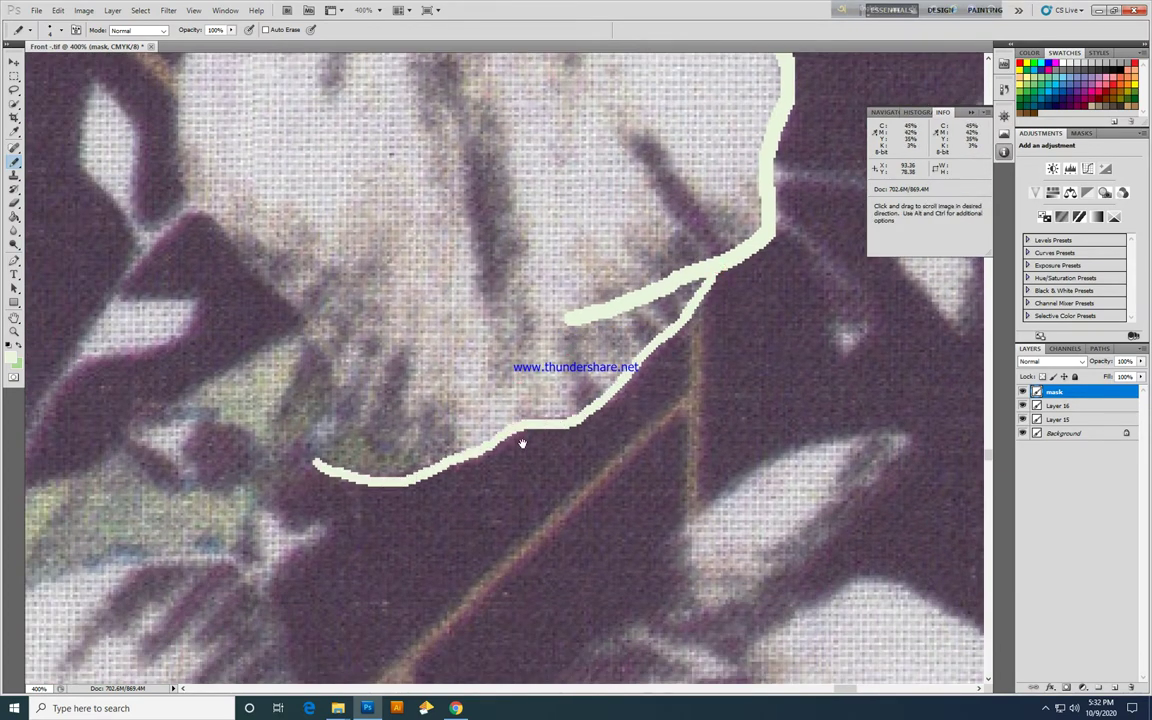
Continue the flower outline upward around the next petals.
key(ctrl+0)
scroll(483, 414, up, 3)
scroll(483, 420, up, 3)
scroll(484, 450, up, 3)
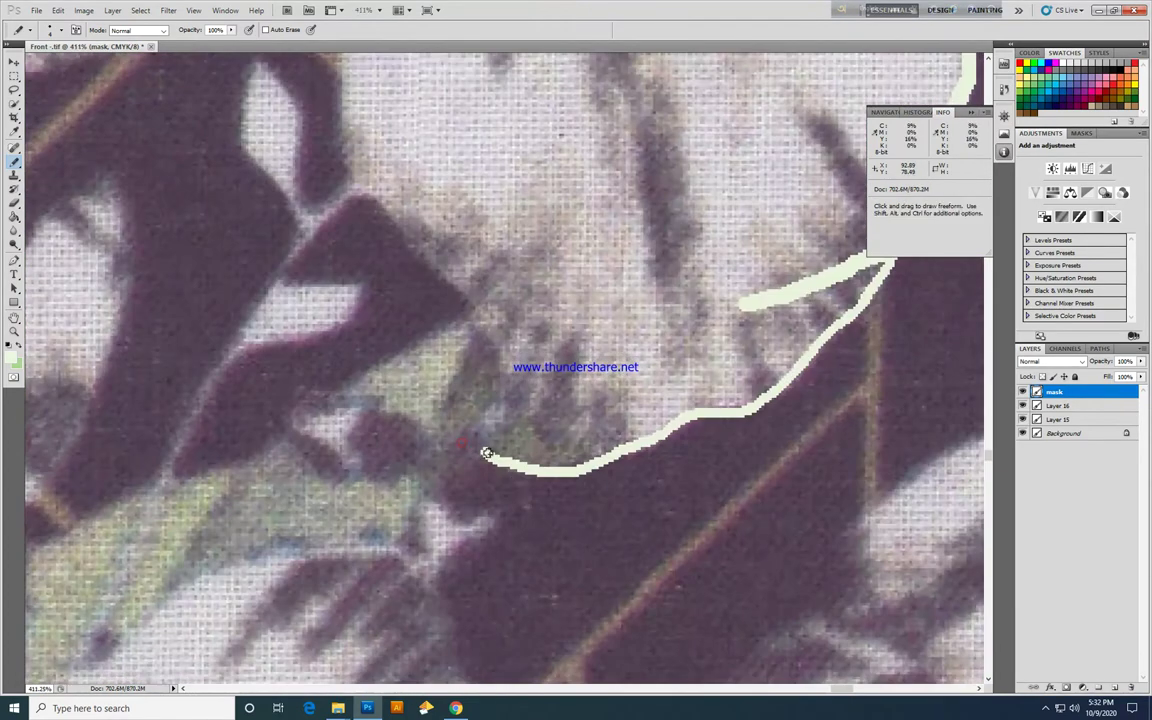
mouse_move(488, 455)
mouse_down()
mouse_move(491, 360)
mouse_move(310, 80)
mouse_up()
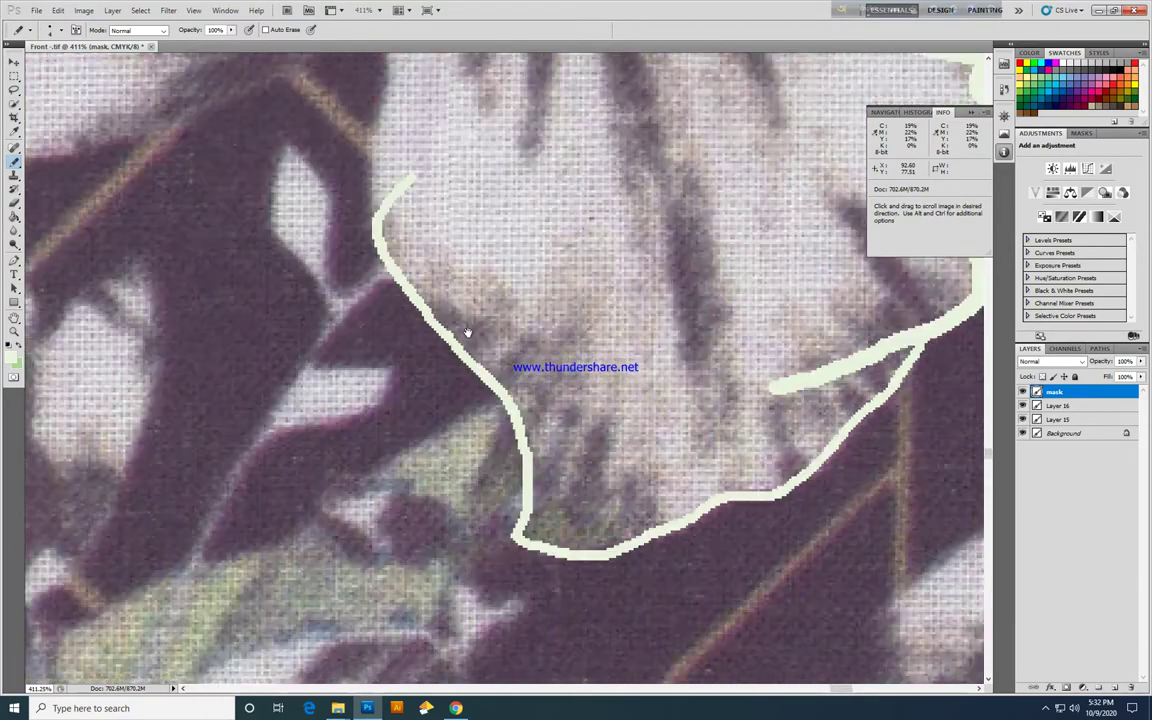
drag(411, 185, 521, 399)
drag(524, 594, 553, 318)
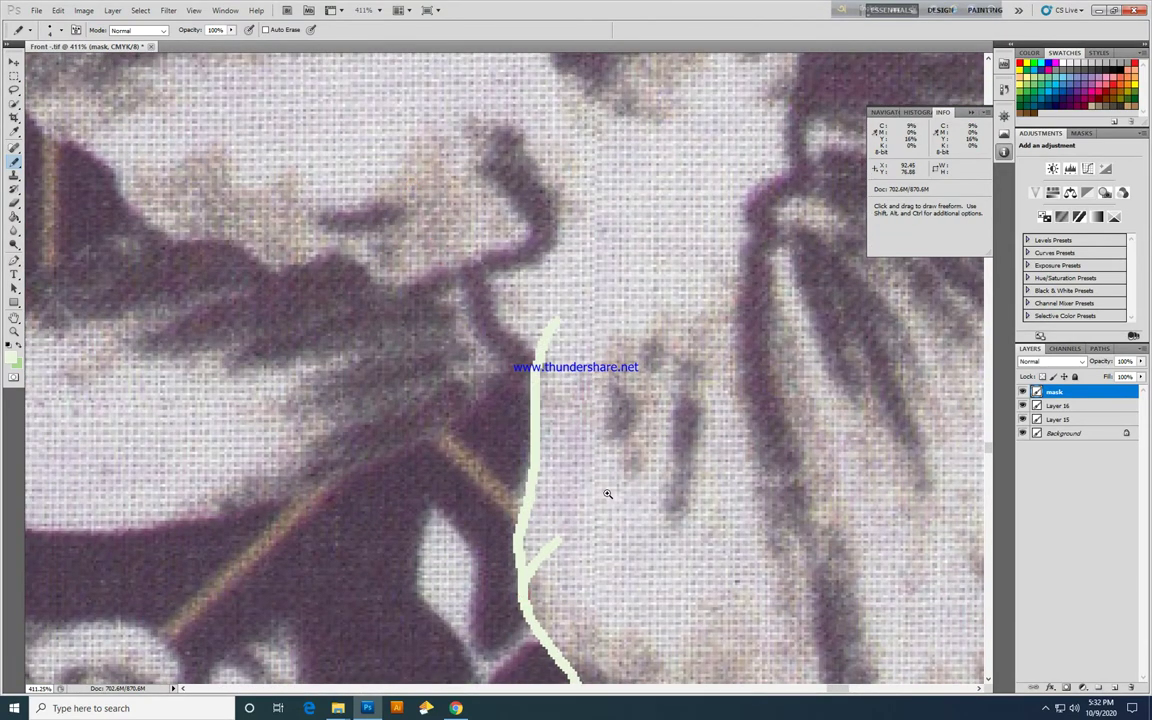
Outline the petal edges running from the gold line around the flower.
key(ctrl+0)
scroll(494, 537, up, 5)
mouse_move(355, 462)
mouse_down()
mouse_move(520, 405)
mouse_move(648, 295)
mouse_up()
drag(261, 536, 777, 396)
mouse_move(862, 324)
mouse_down()
mouse_move(596, 350)
mouse_move(453, 306)
mouse_move(324, 219)
mouse_move(337, 334)
mouse_move(267, 331)
mouse_up()
mouse_move(197, 272)
mouse_down()
mouse_move(165, 225)
mouse_move(265, 150)
mouse_up()
mouse_move(405, 343)
mouse_down()
mouse_move(362, 285)
mouse_move(370, 238)
mouse_move(591, 290)
mouse_up()
Close the outline around the top edge of the remaining petal.
scroll(694, 290, down, 2)
scroll(471, 377, up, 1)
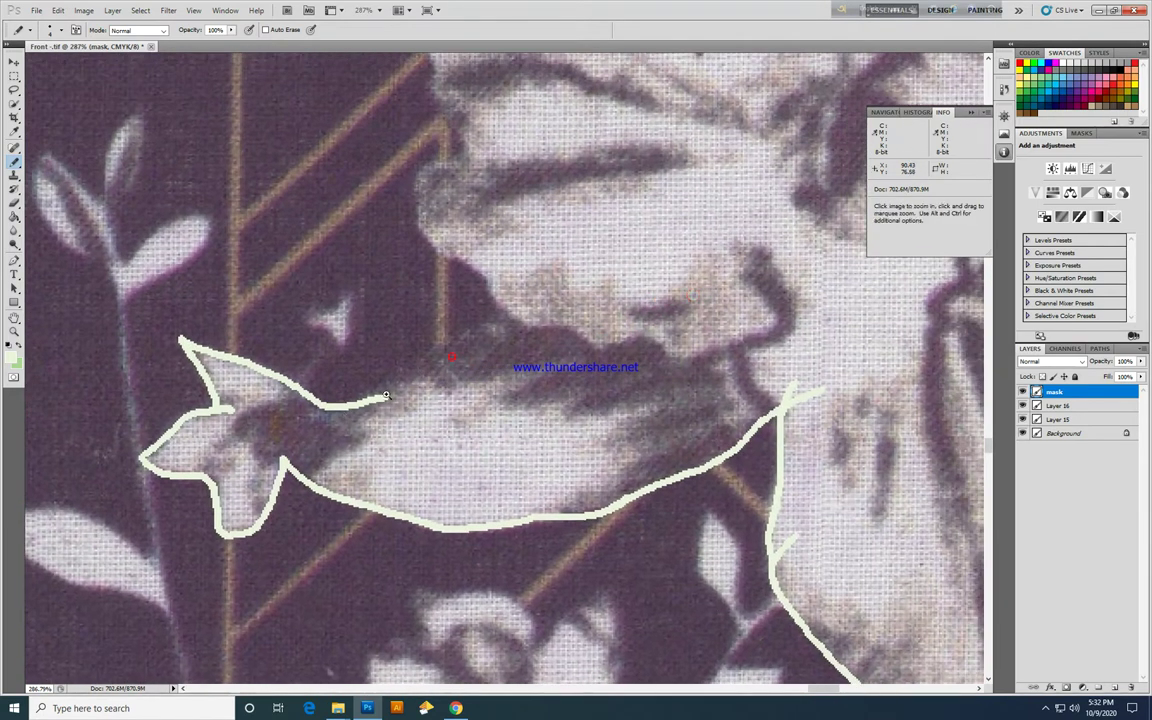
scroll(471, 377, up, 1)
mouse_move(330, 408)
mouse_down()
mouse_move(420, 340)
mouse_move(558, 305)
mouse_up()
mouse_move(539, 351)
mouse_down()
mouse_move(533, 434)
mouse_move(457, 339)
mouse_up()
scroll(444, 250, up, 1)
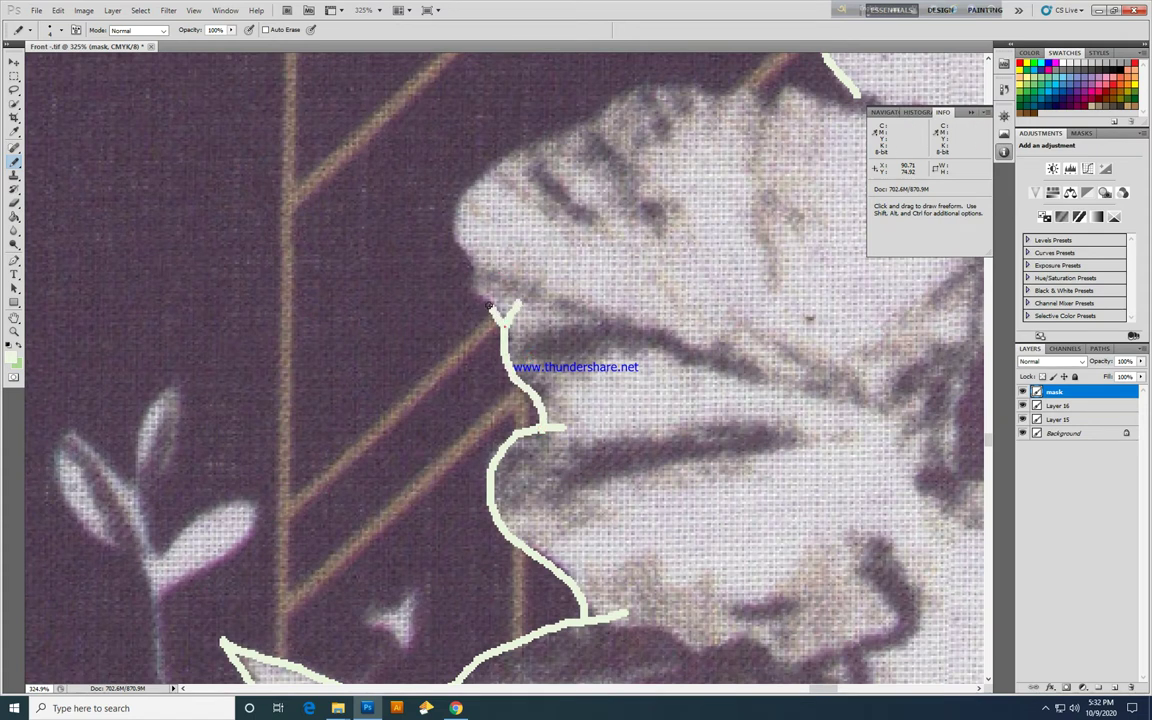
mouse_move(461, 235)
mouse_down()
mouse_move(690, 147)
mouse_move(521, 454)
mouse_up()
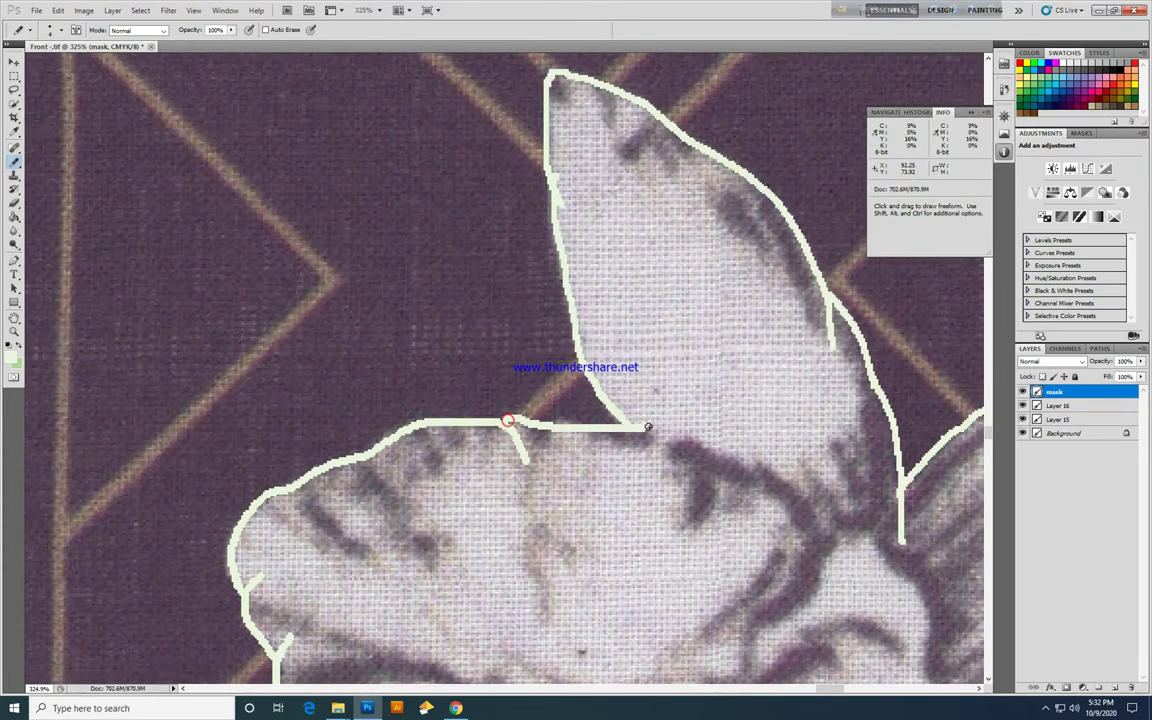
scroll(648, 427, down, 5)
Fill the closed flower outline solid pale green with the Paint Bucket.
click(12, 216)
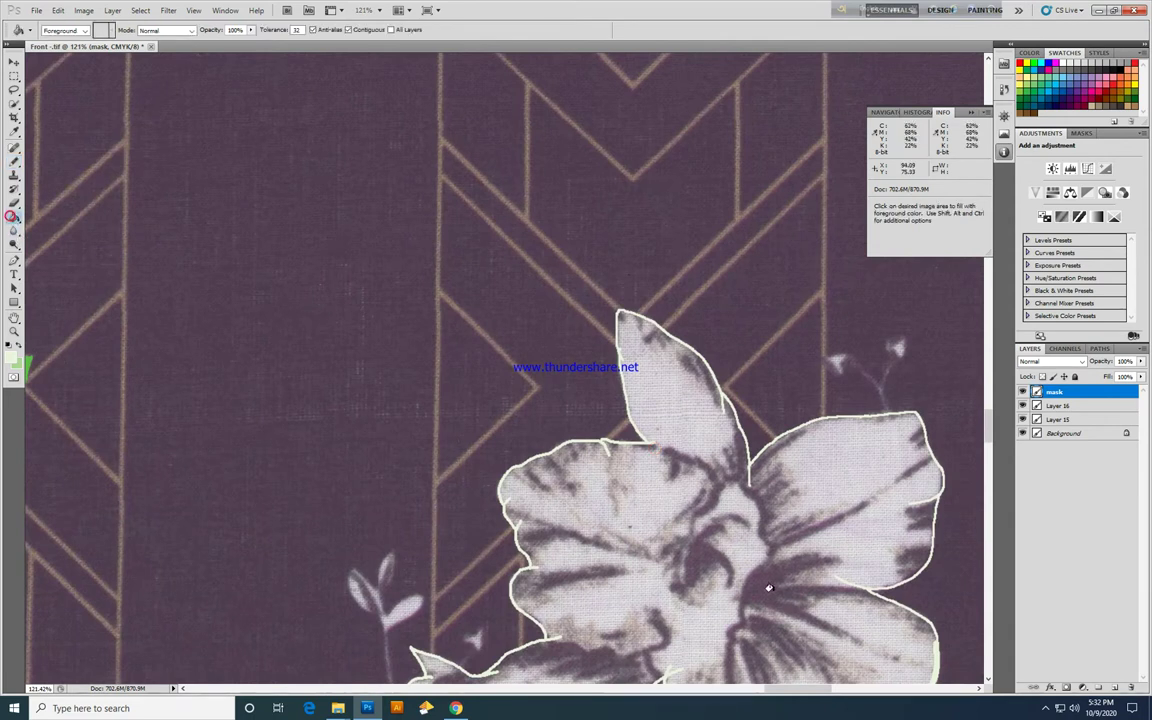
click(769, 588)
scroll(694, 393, down, 3)
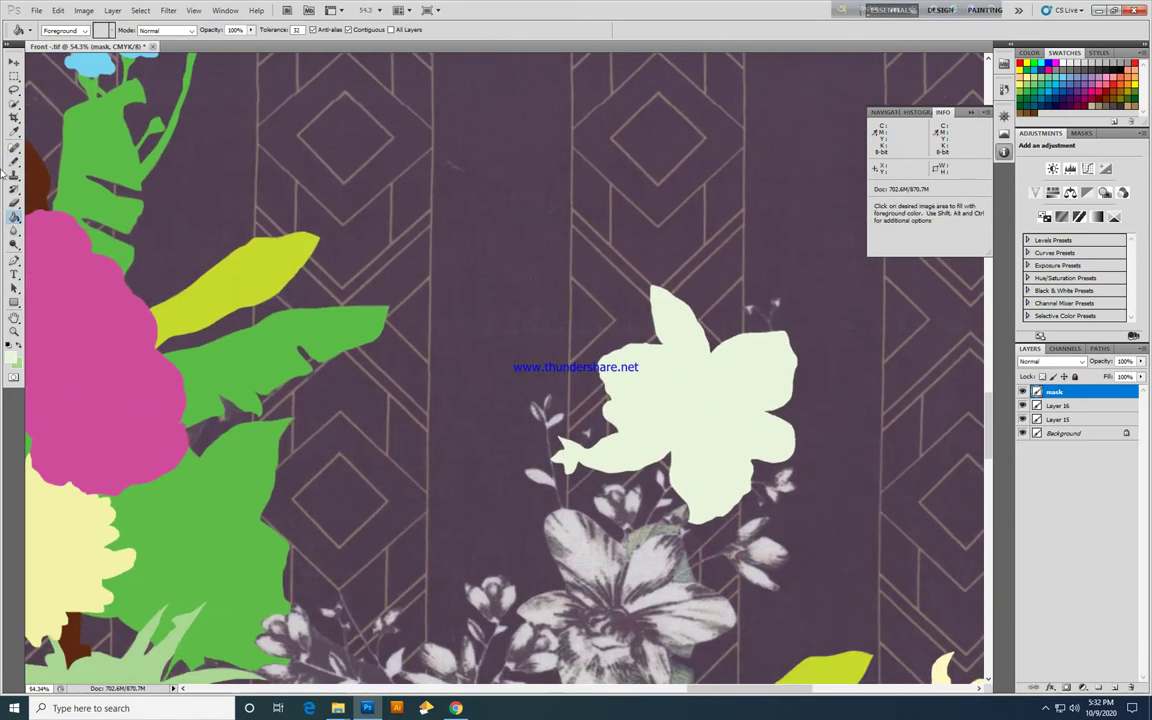
click(14, 160)
Outline the first petal edges of the second cream flower with the Pencil.
scroll(676, 489, up, 2)
scroll(676, 489, up, 2)
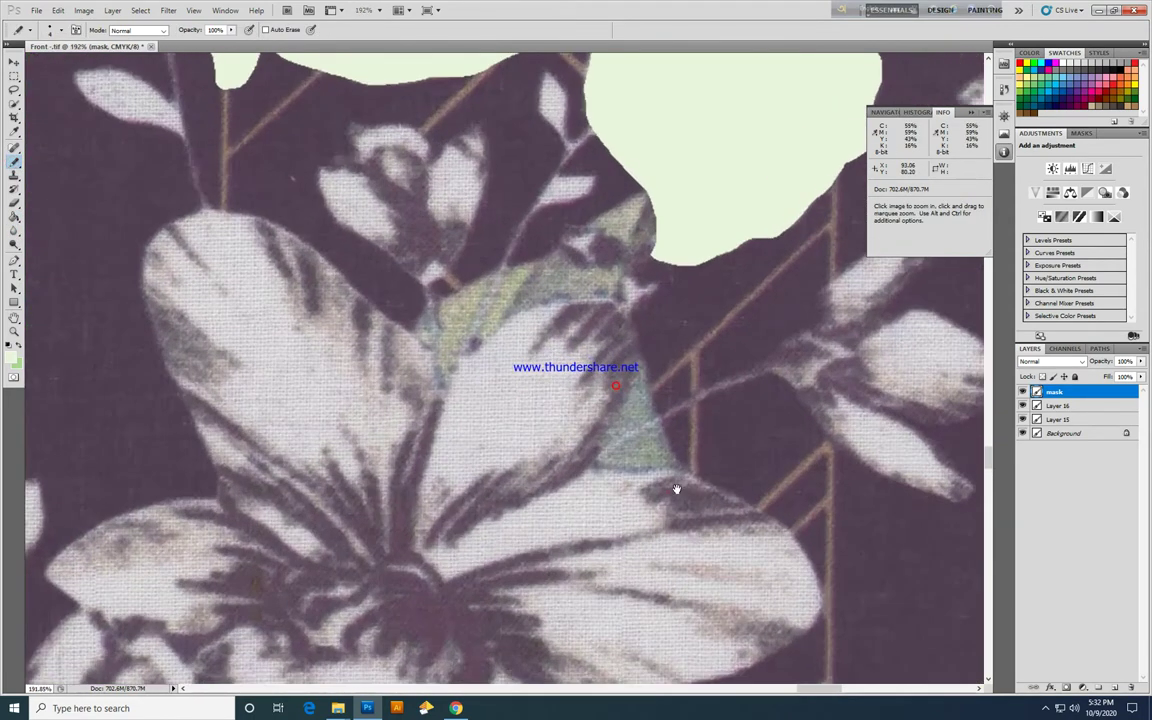
scroll(676, 489, up, 1)
scroll(500, 315, up, 1)
mouse_move(496, 315)
mouse_down()
mouse_move(826, 401)
mouse_move(916, 500)
mouse_up()
drag(859, 600, 583, 575)
scroll(873, 357, down, 3)
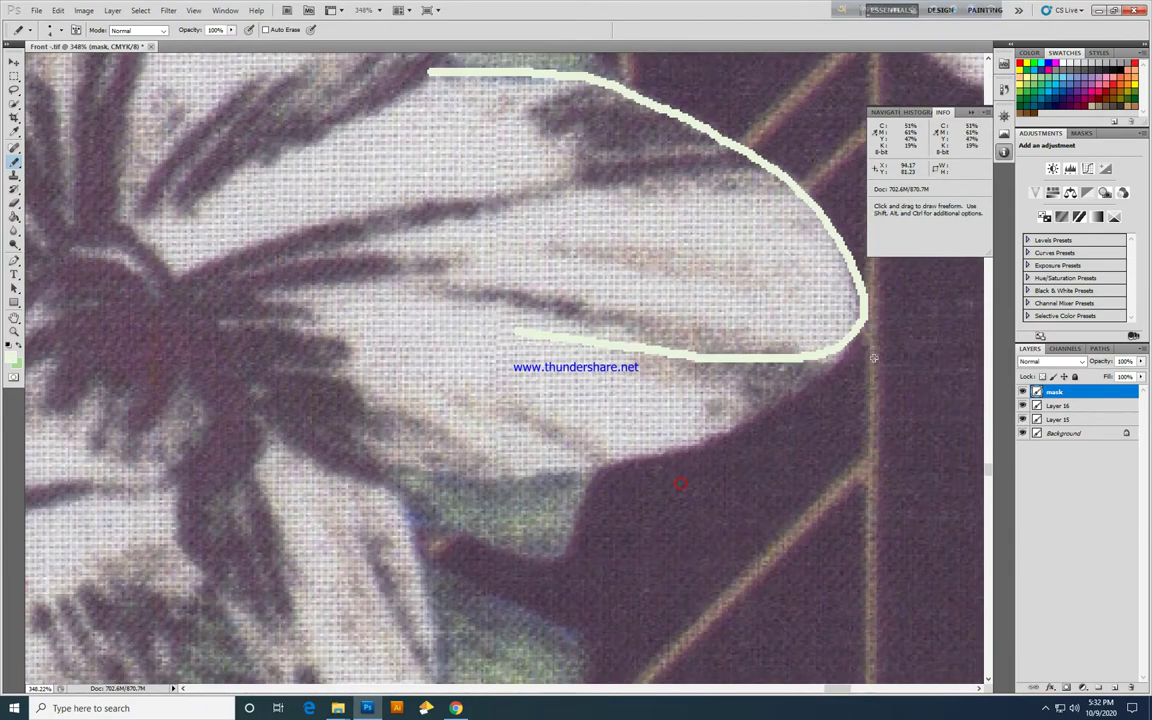
mouse_move(863, 313)
mouse_down()
mouse_move(810, 372)
mouse_move(699, 437)
mouse_up()
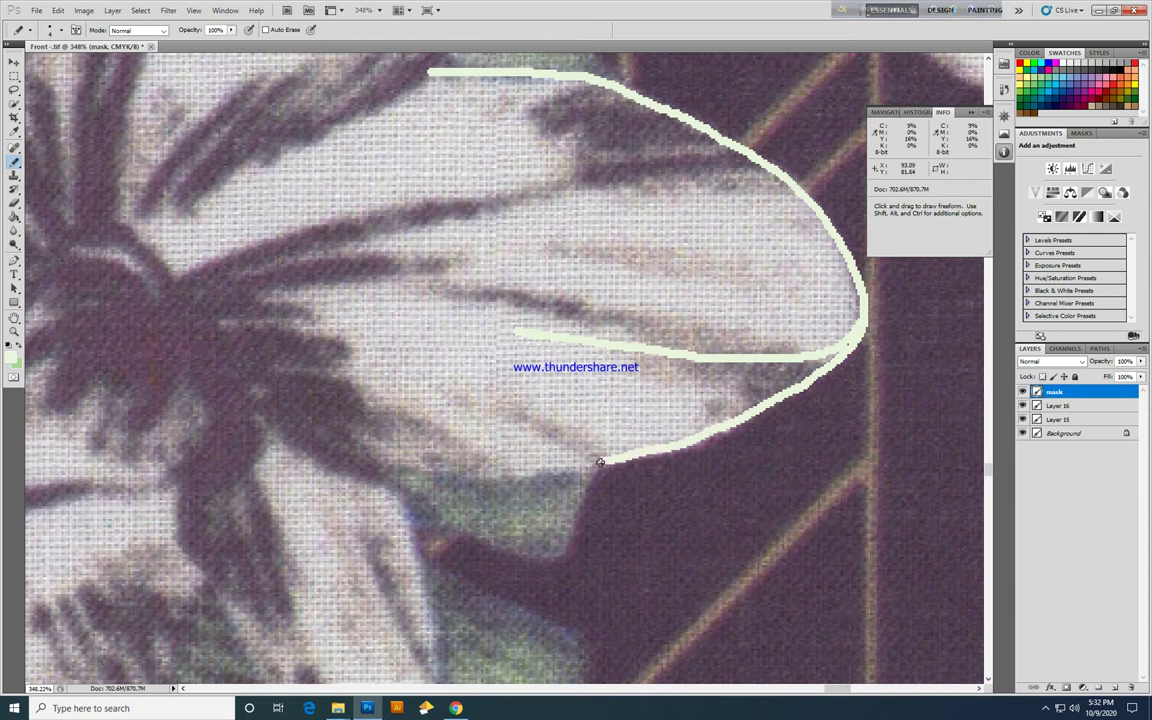
drag(486, 472, 285, 420)
scroll(285, 420, down, 3)
scroll(285, 420, left, 2)
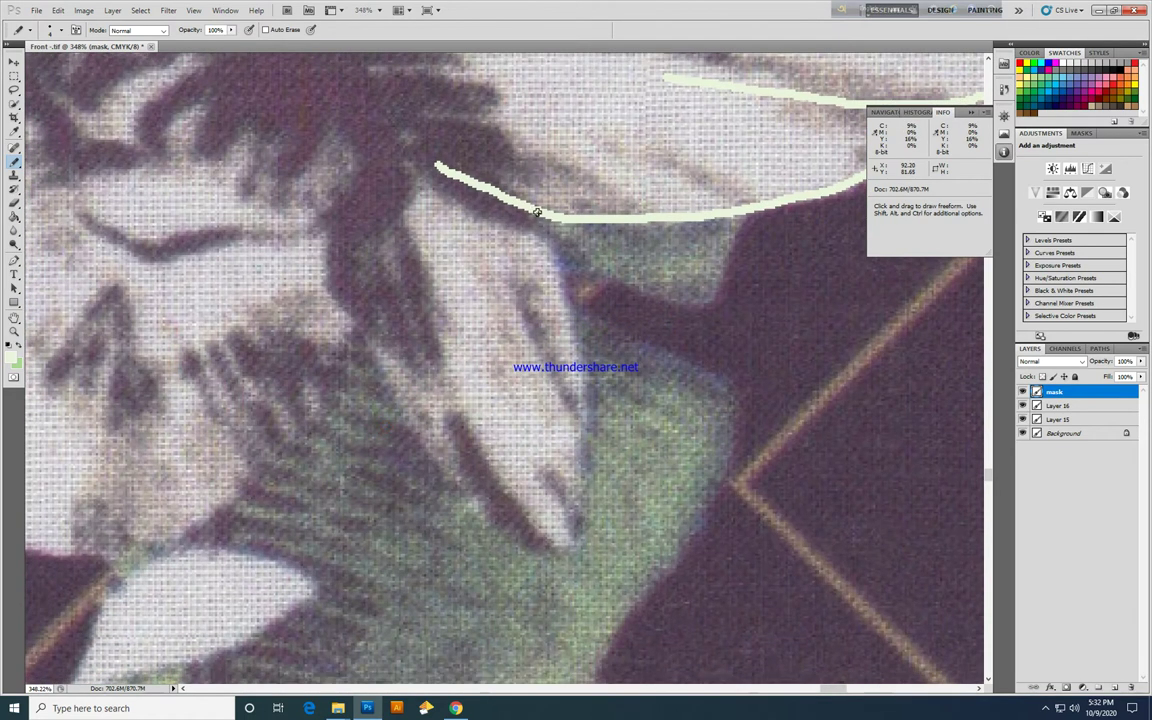
mouse_move(537, 213)
mouse_down()
mouse_move(582, 386)
mouse_move(559, 545)
mouse_up()
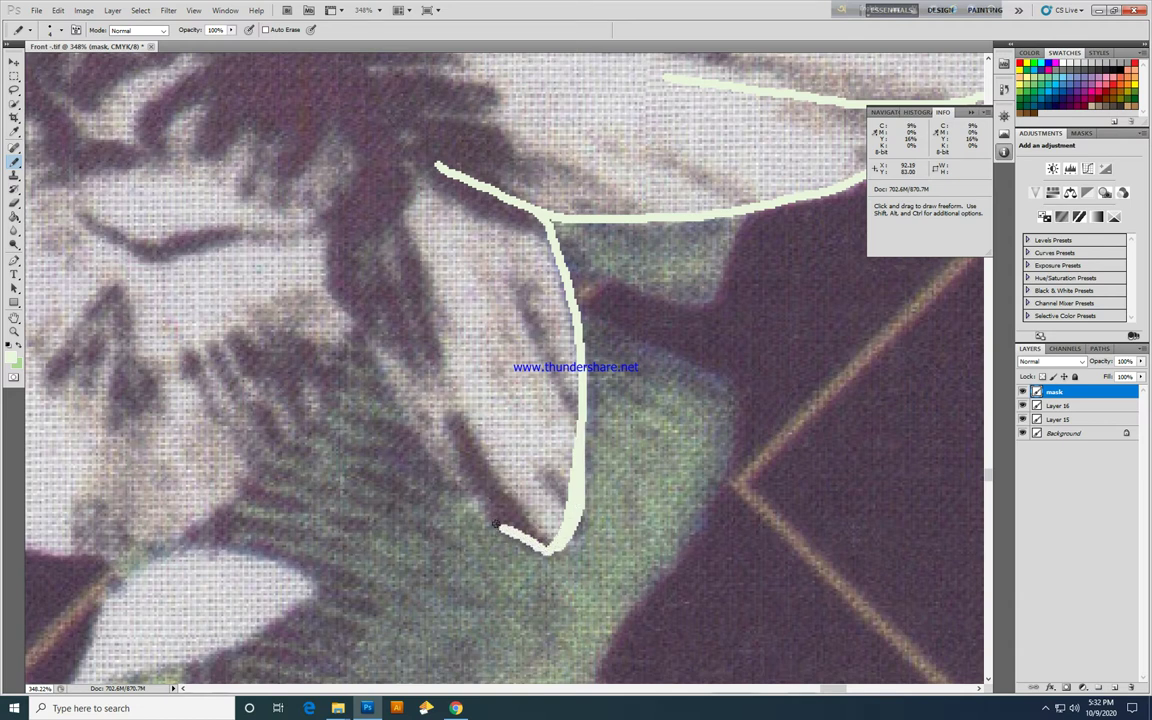
Continue the outline leftward along the flower and up the branch edge.
scroll(354, 316, left, 5)
scroll(398, 347, left, 2)
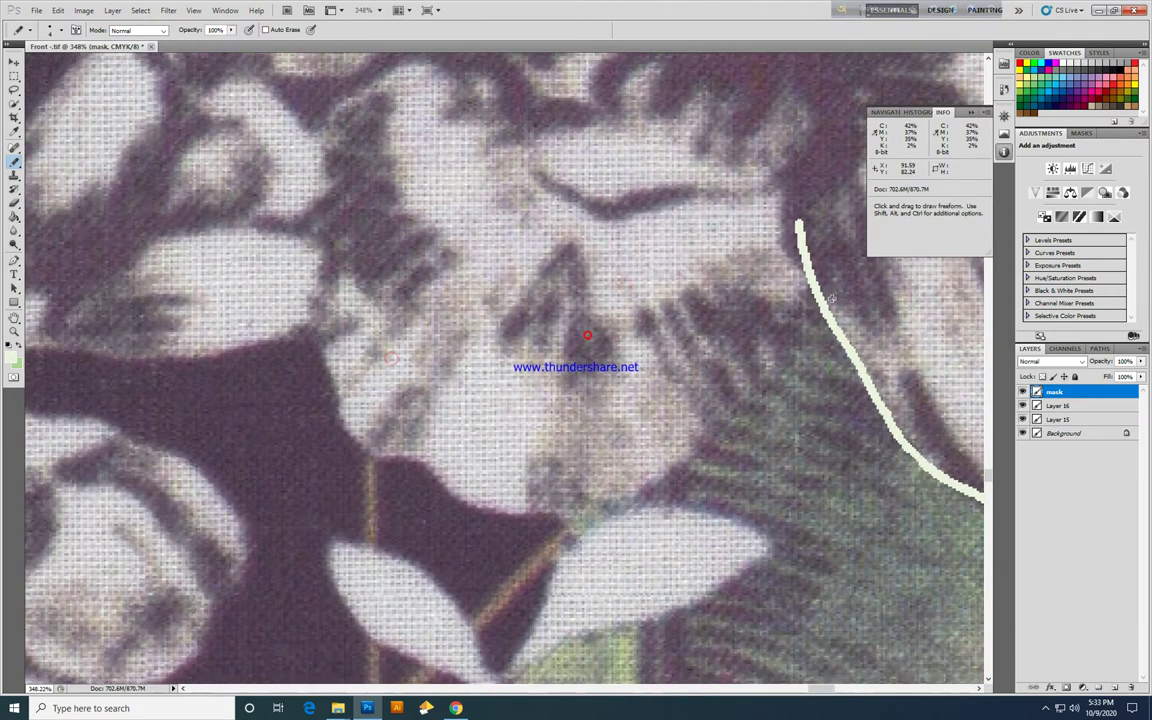
mouse_move(818, 287)
mouse_down()
mouse_move(658, 485)
mouse_move(540, 511)
mouse_up()
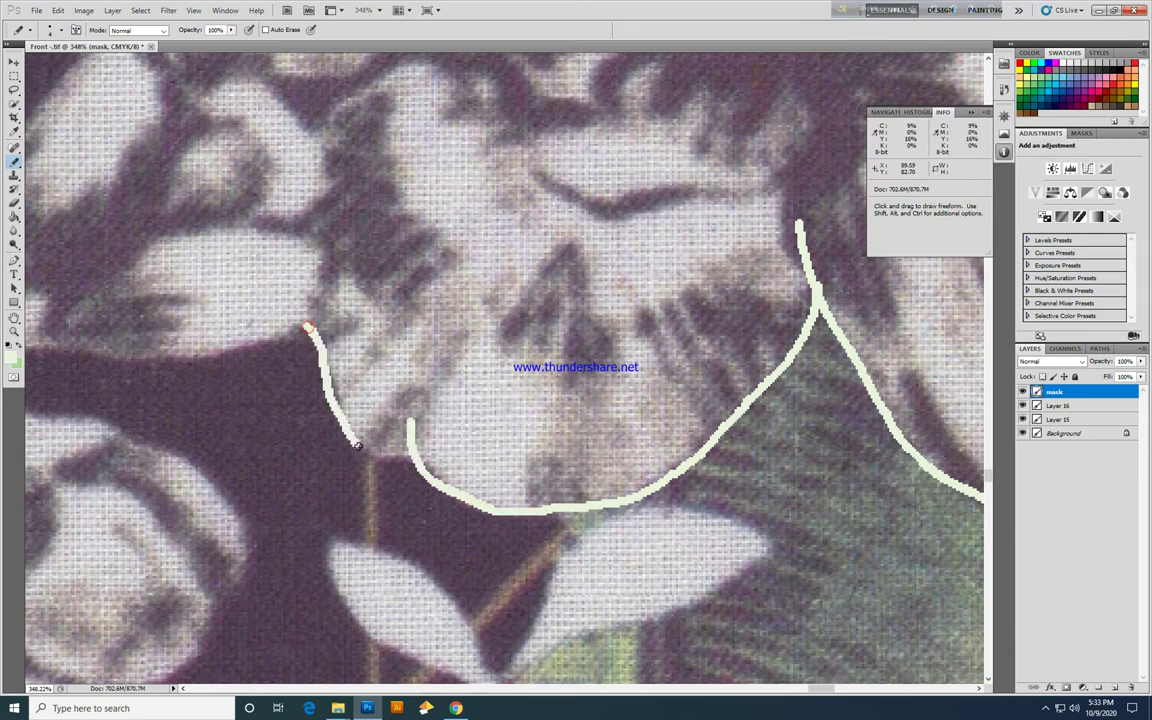
drag(357, 445, 450, 440)
scroll(480, 440, left, 5)
mouse_move(556, 347)
mouse_down()
mouse_move(427, 381)
mouse_move(252, 363)
mouse_up()
drag(228, 305, 364, 52)
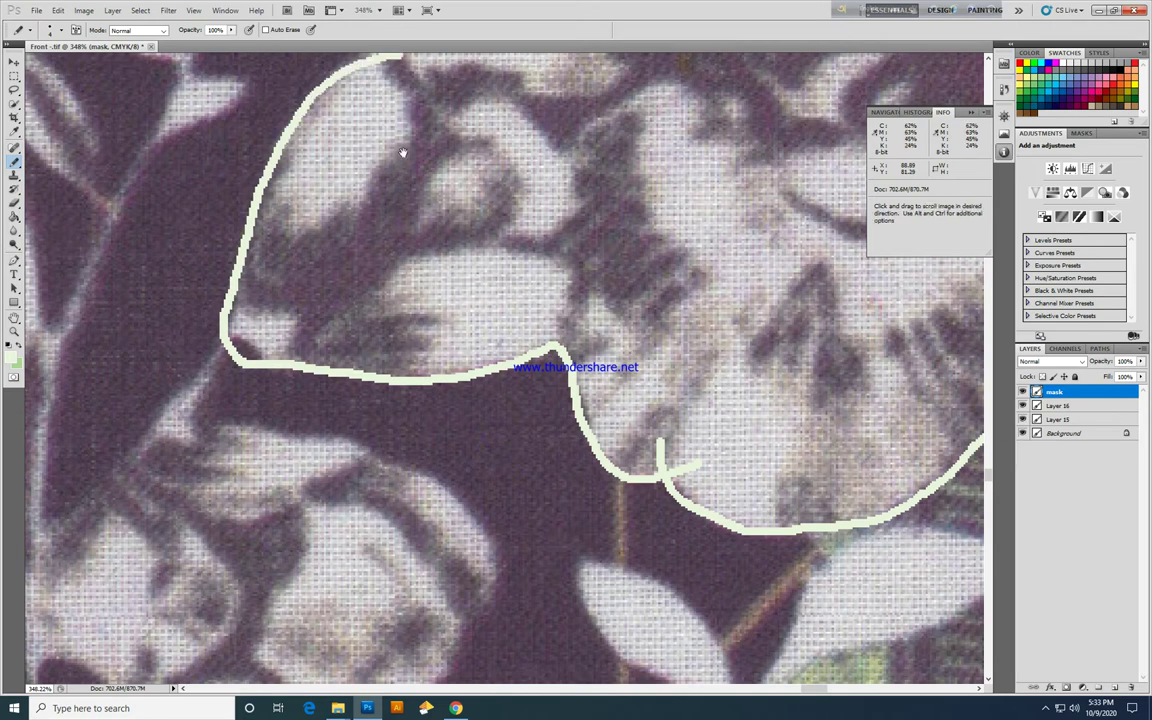
Trace around the leaf edges and close the outline along the last petal.
scroll(400, 300, up, 10)
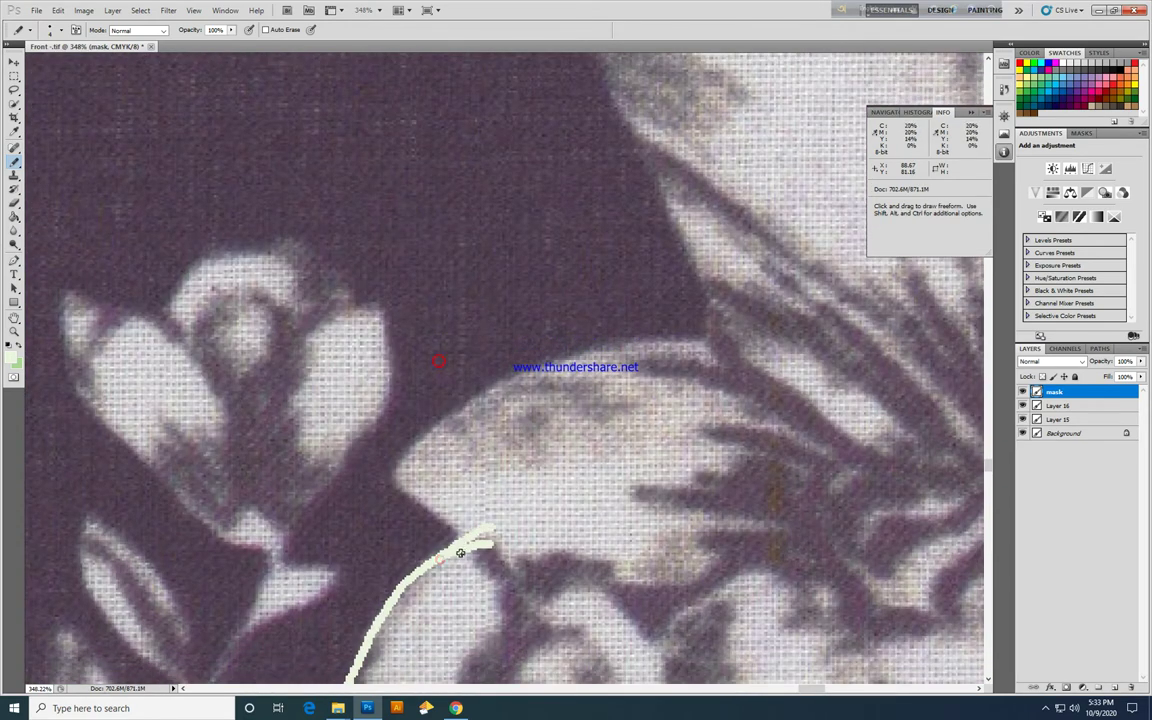
drag(391, 478, 495, 388)
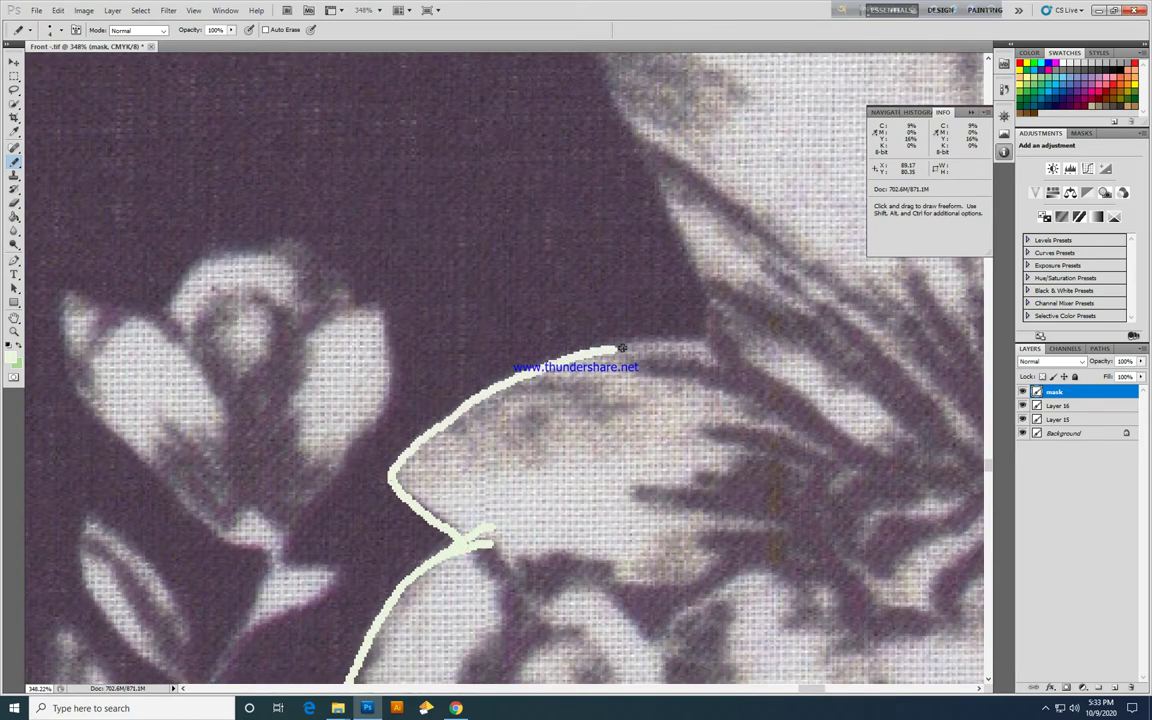
drag(621, 347, 756, 347)
scroll(766, 391, up, 3)
drag(660, 445, 548, 90)
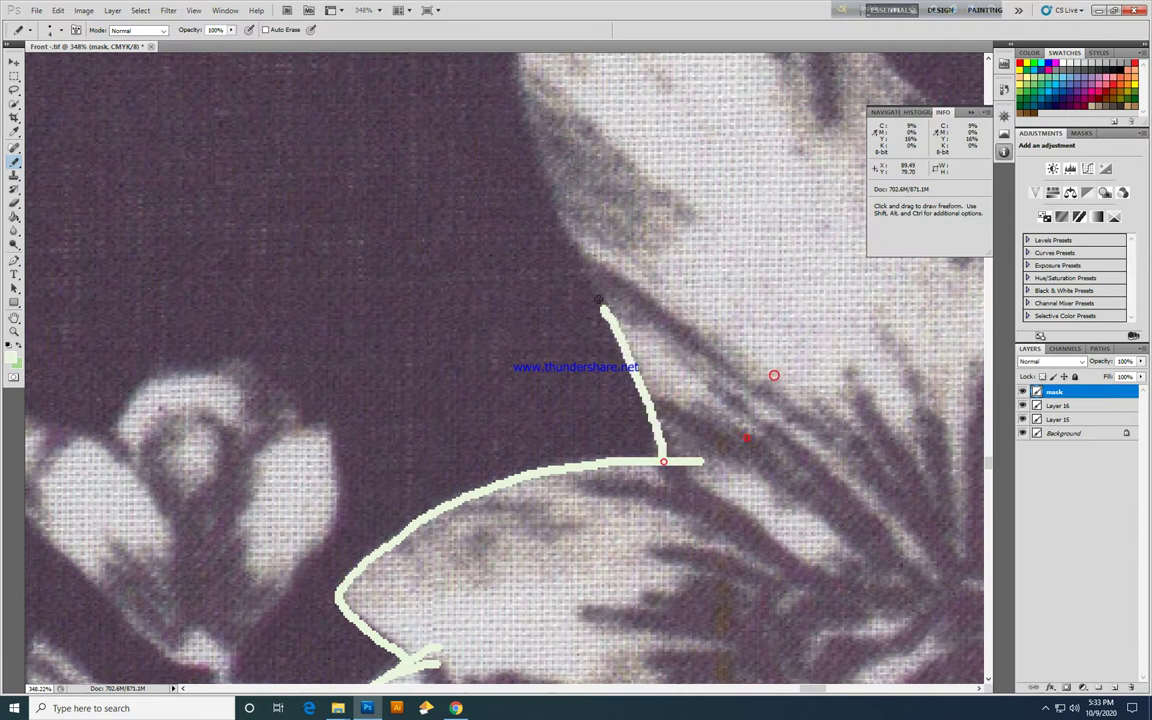
drag(629, 127, 581, 418)
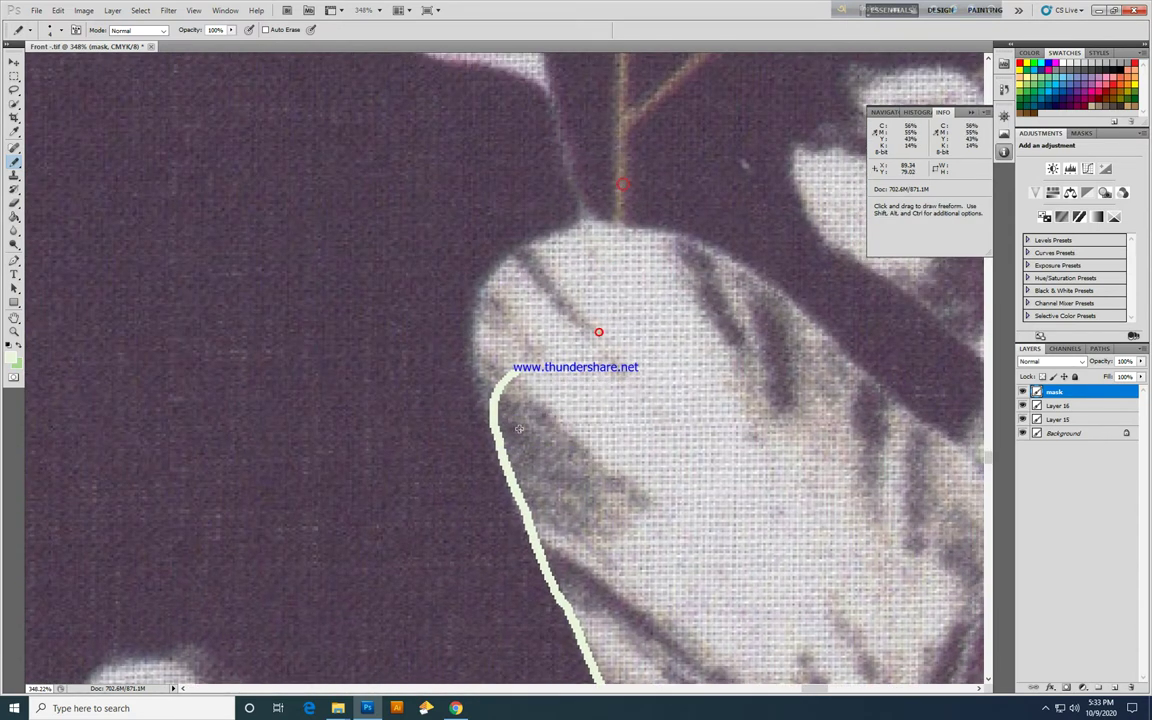
mouse_move(473, 338)
mouse_down()
mouse_move(553, 239)
mouse_move(712, 248)
mouse_up()
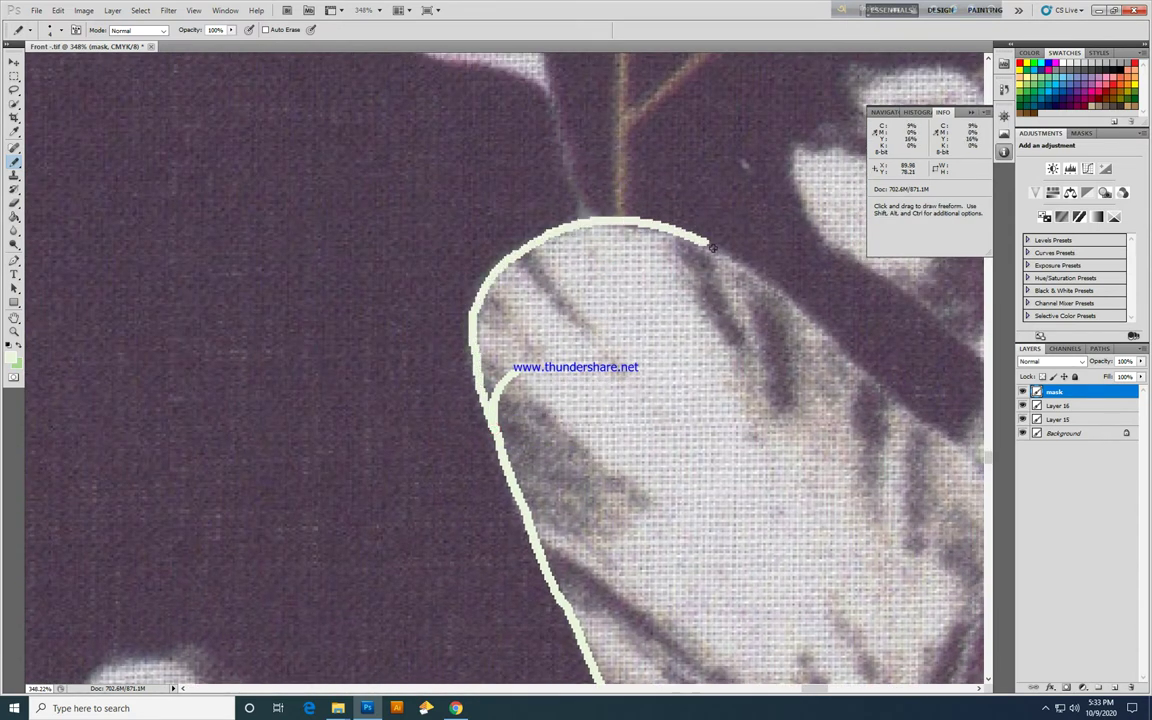
scroll(899, 408, down, 2)
scroll(746, 474, down, 2)
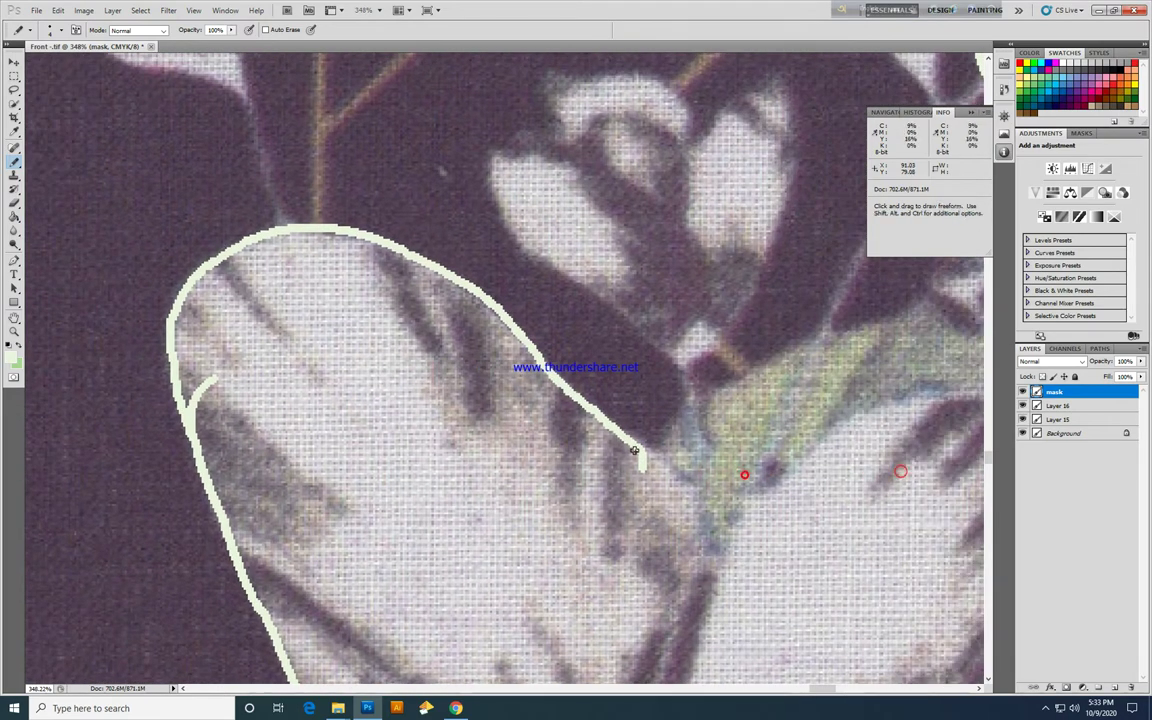
scroll(609, 398, down, 2)
scroll(693, 502, down, 2)
scroll(693, 502, up, 5)
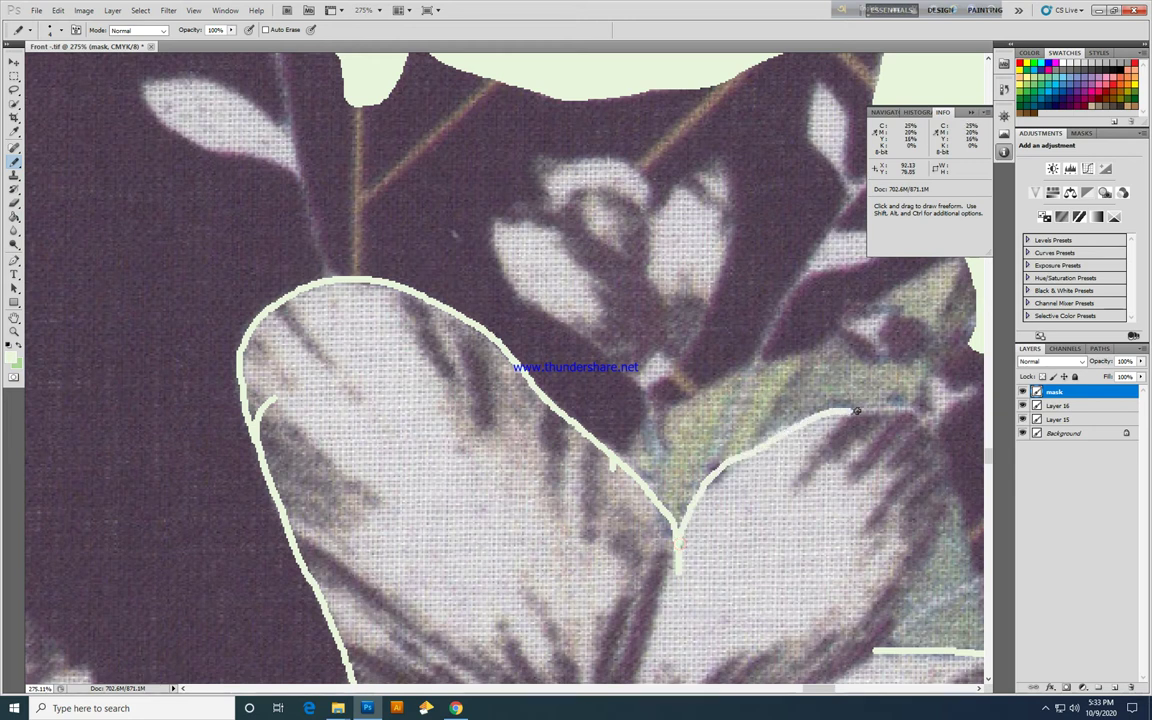
mouse_move(678, 544)
mouse_down()
mouse_move(925, 432)
mouse_move(583, 318)
mouse_up()
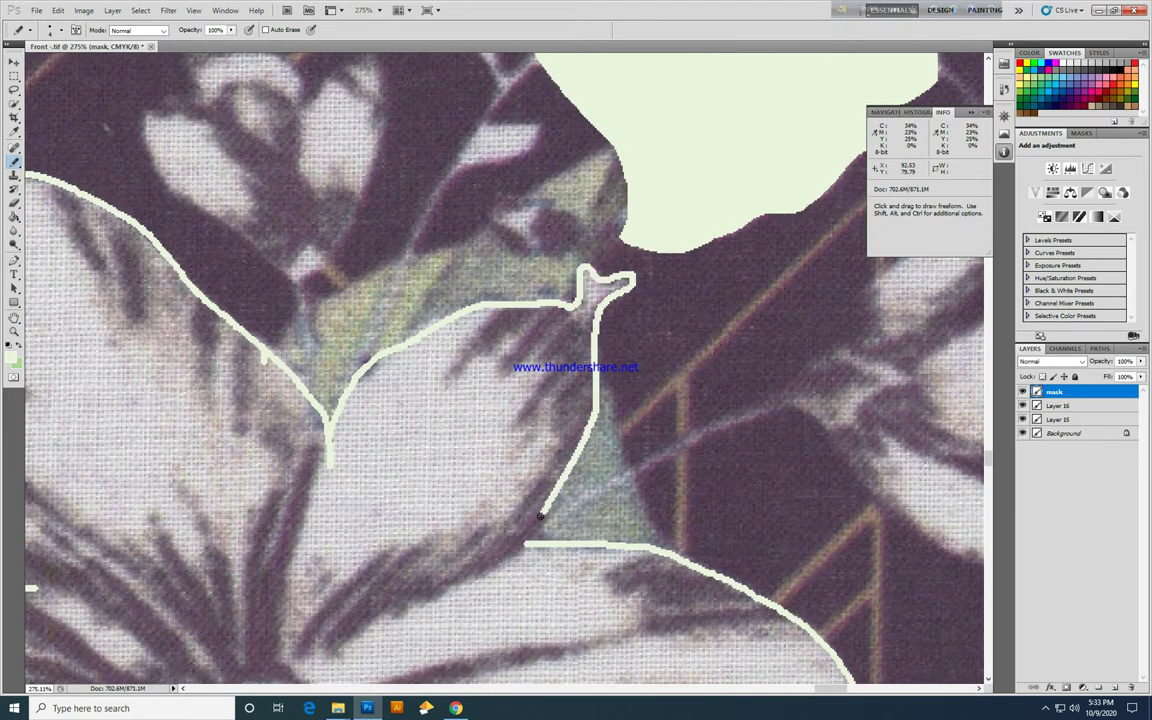
Fill the outlined second flower with the pale mask colour.
key(g)
click(476, 481)
scroll(476, 481, down, 2)
scroll(488, 517, down, 3)
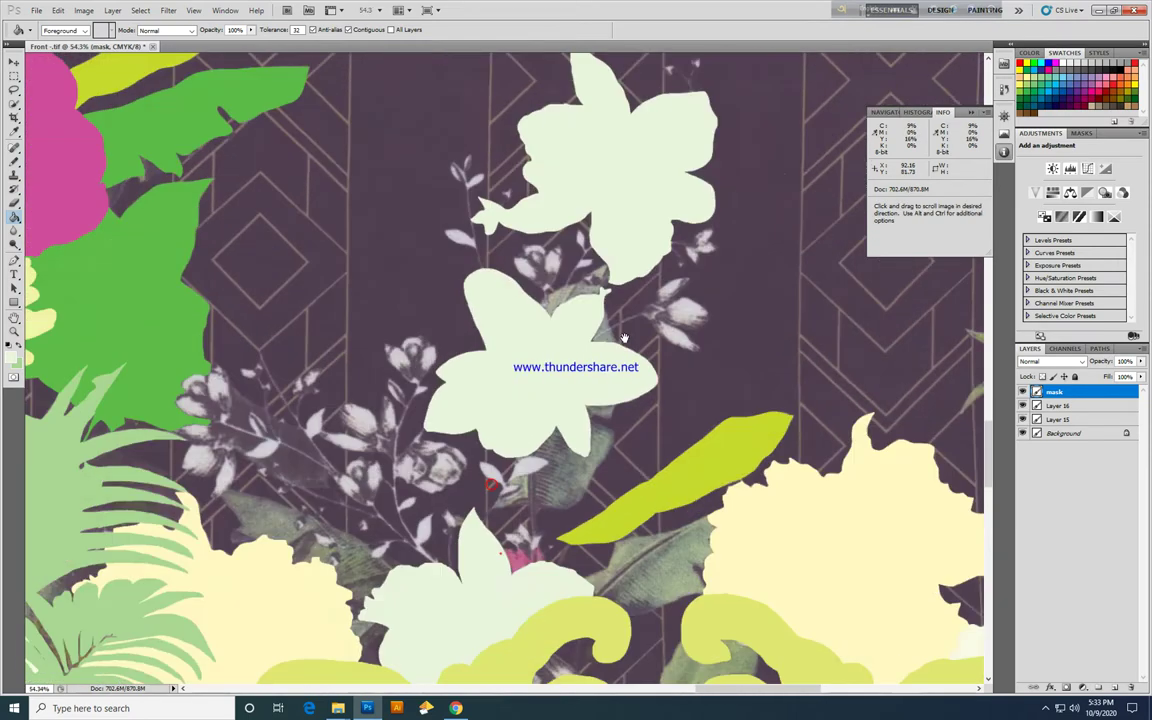
scroll(500, 553, down, 3)
Outline the small white bud and its stem beside the upper flower.
key(b)
scroll(600, 260, up, 2)
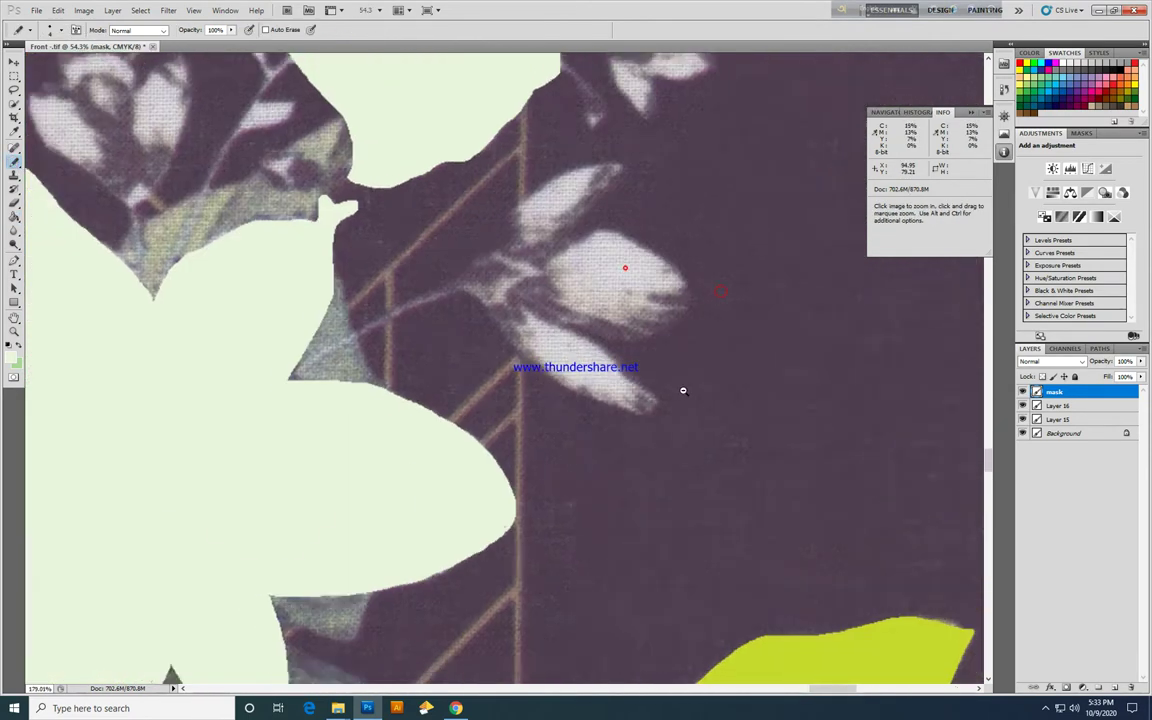
scroll(600, 260, up, 1)
scroll(469, 346, up, 1)
drag(469, 346, 416, 424)
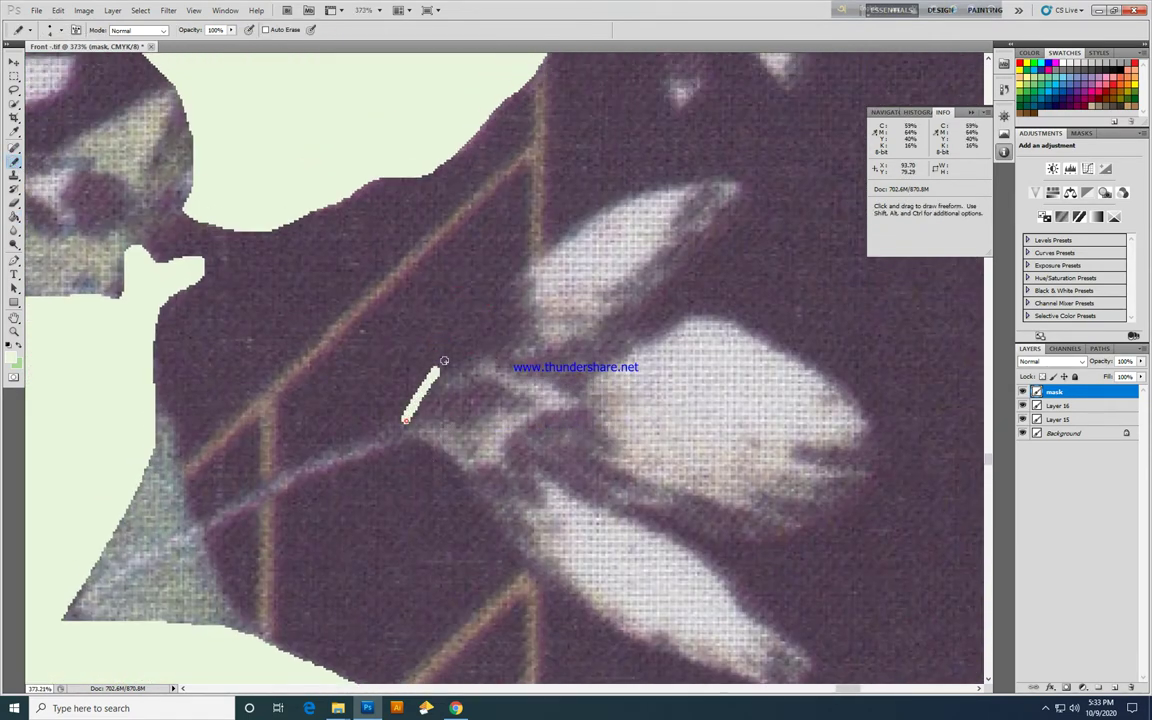
mouse_move(444, 360)
mouse_down()
mouse_move(515, 280)
mouse_move(690, 187)
mouse_move(583, 357)
mouse_move(411, 289)
mouse_up()
mouse_move(495, 232)
mouse_down()
mouse_move(632, 286)
mouse_move(640, 345)
mouse_move(555, 410)
mouse_move(448, 402)
mouse_move(520, 212)
mouse_move(507, 149)
mouse_up()
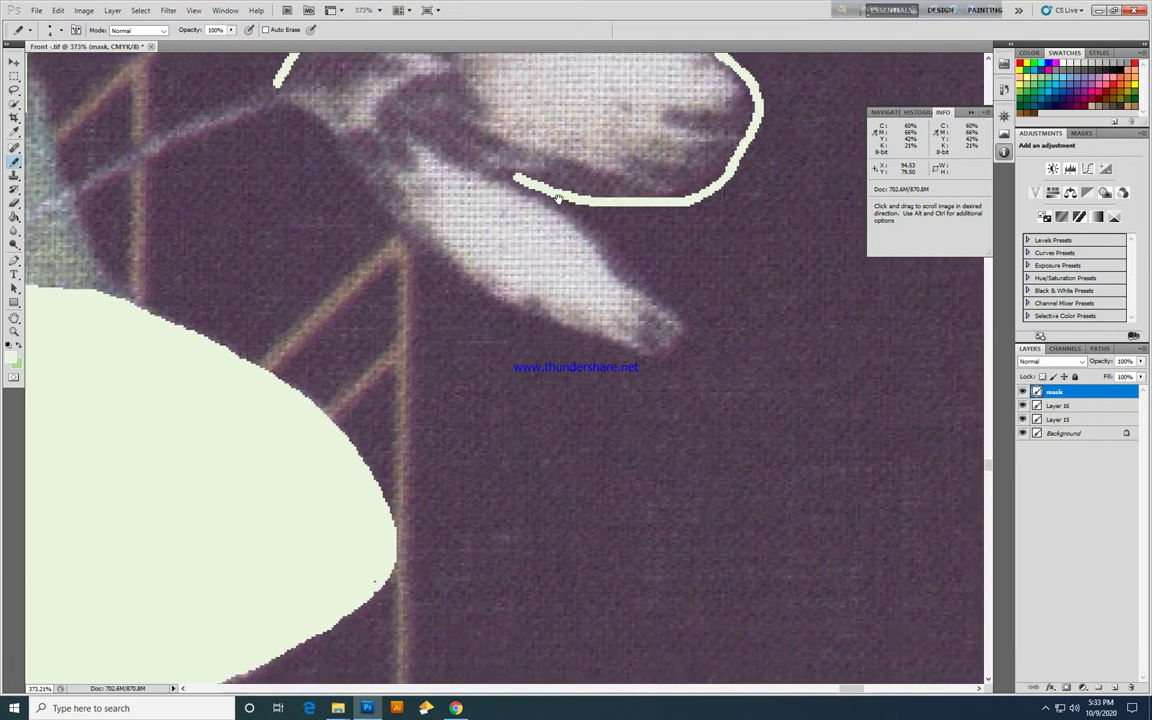
drag(573, 221, 680, 308)
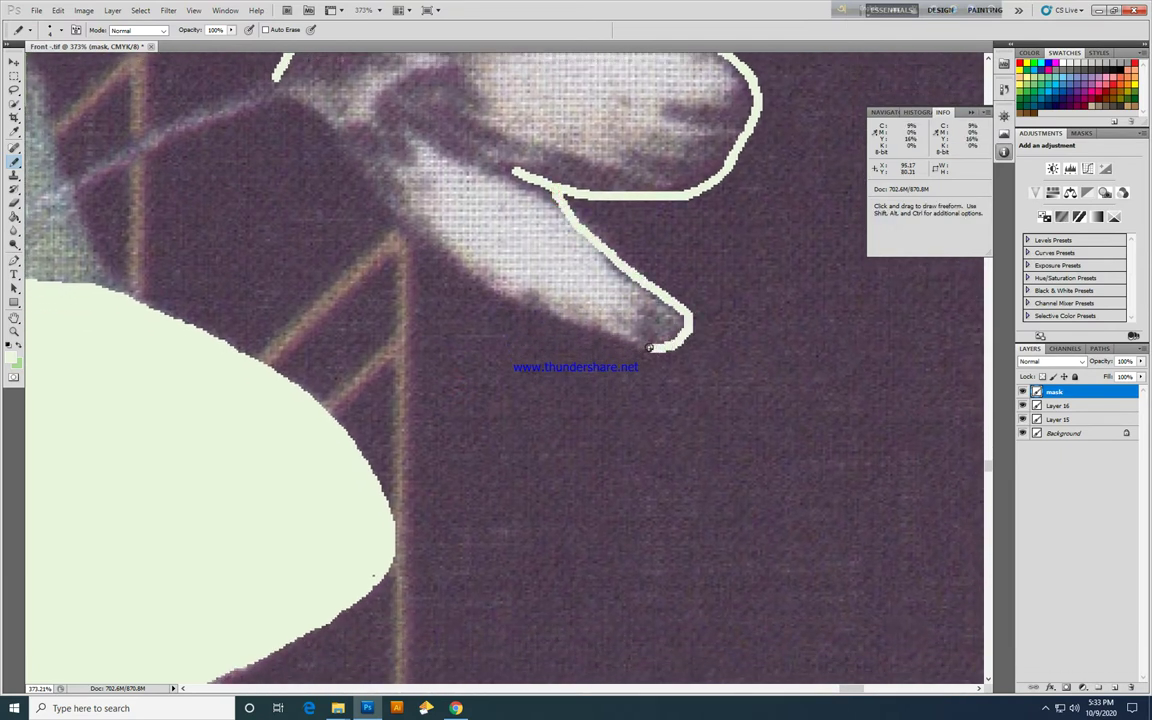
mouse_move(532, 298)
mouse_down()
mouse_move(430, 245)
mouse_move(365, 145)
mouse_move(559, 342)
mouse_up()
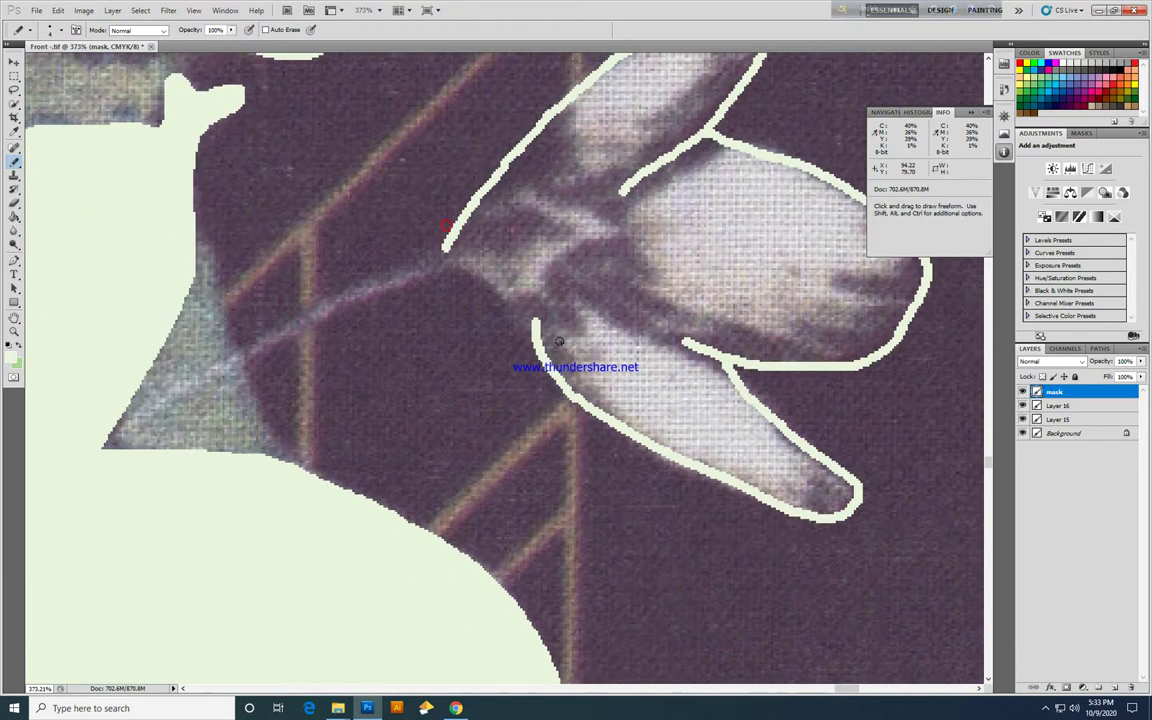
Fill the bud pale green and draw a pale stem line through the dark area.
key(g)
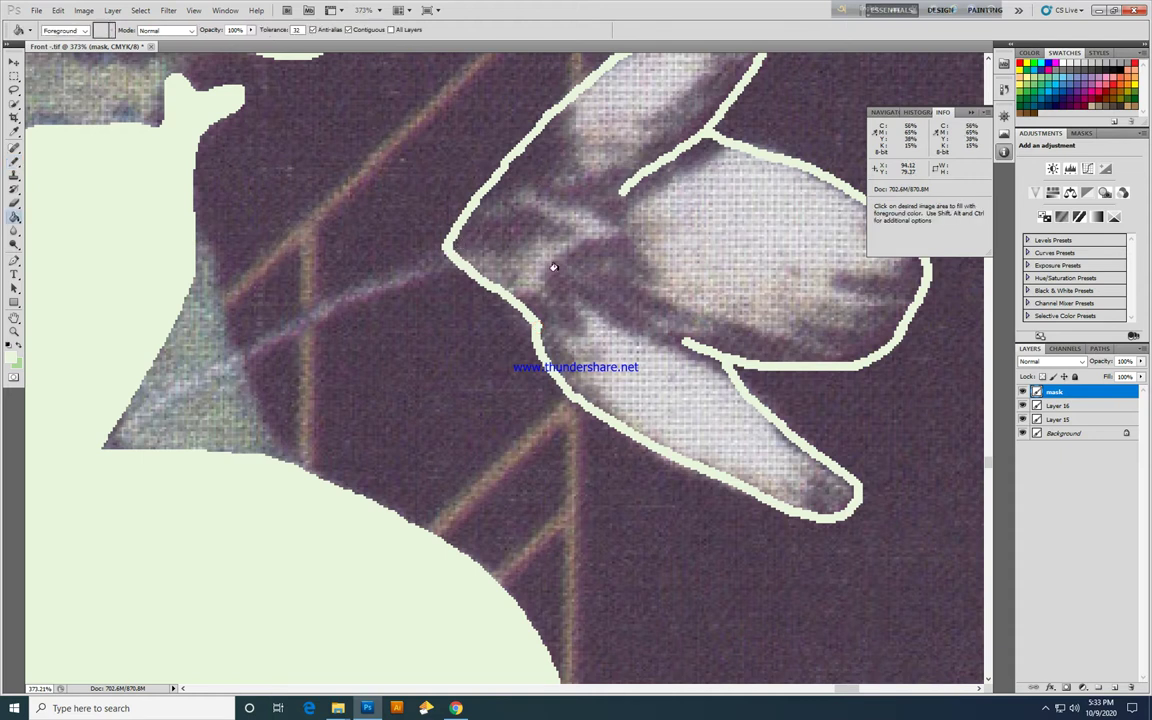
click(687, 292)
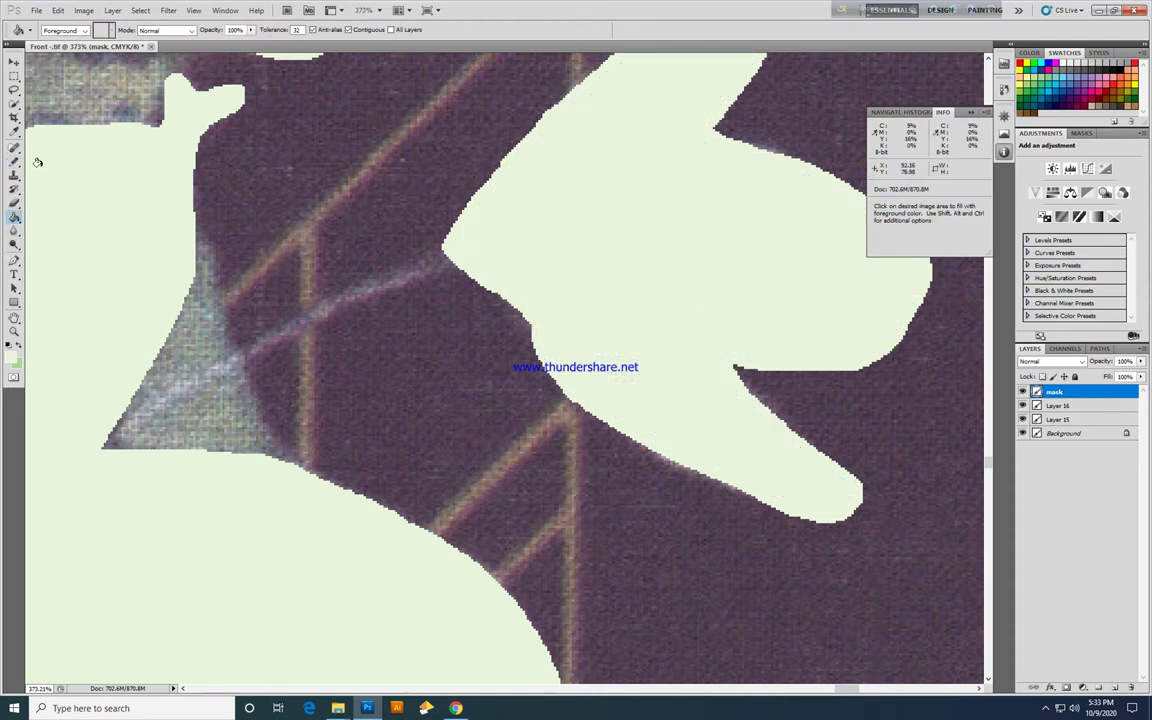
click(14, 161)
scroll(403, 393, left, 2)
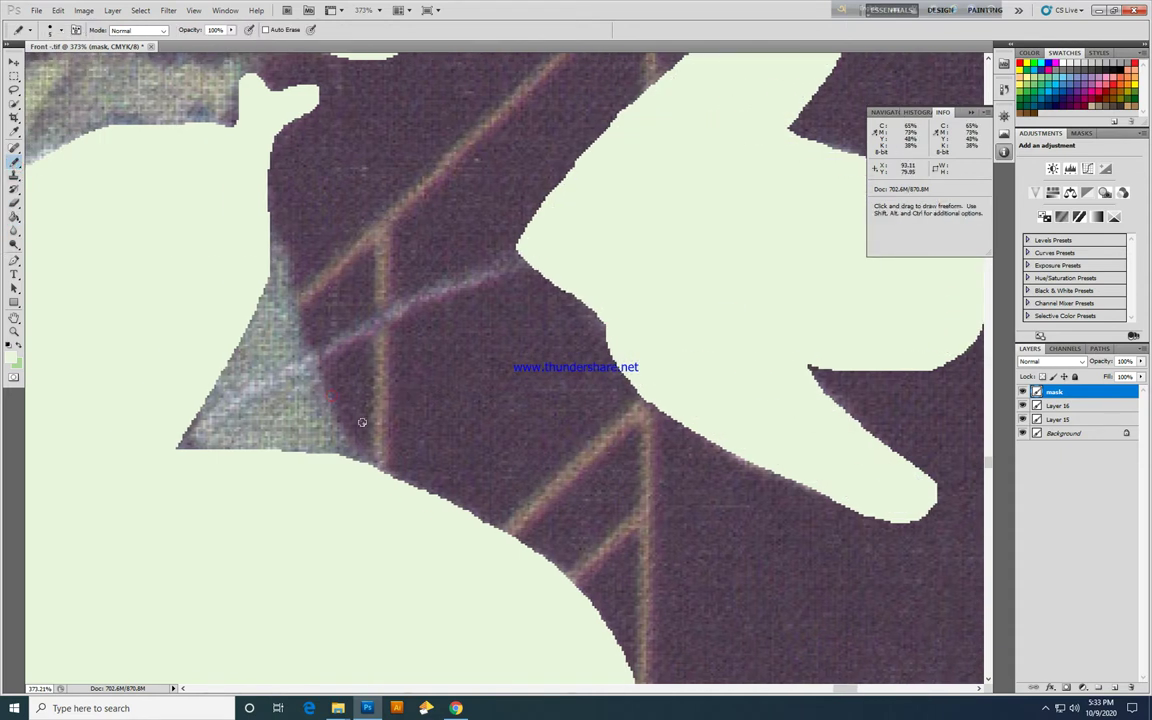
mouse_move(160, 458)
mouse_down()
mouse_move(442, 254)
mouse_move(596, 274)
mouse_move(473, 283)
mouse_up()
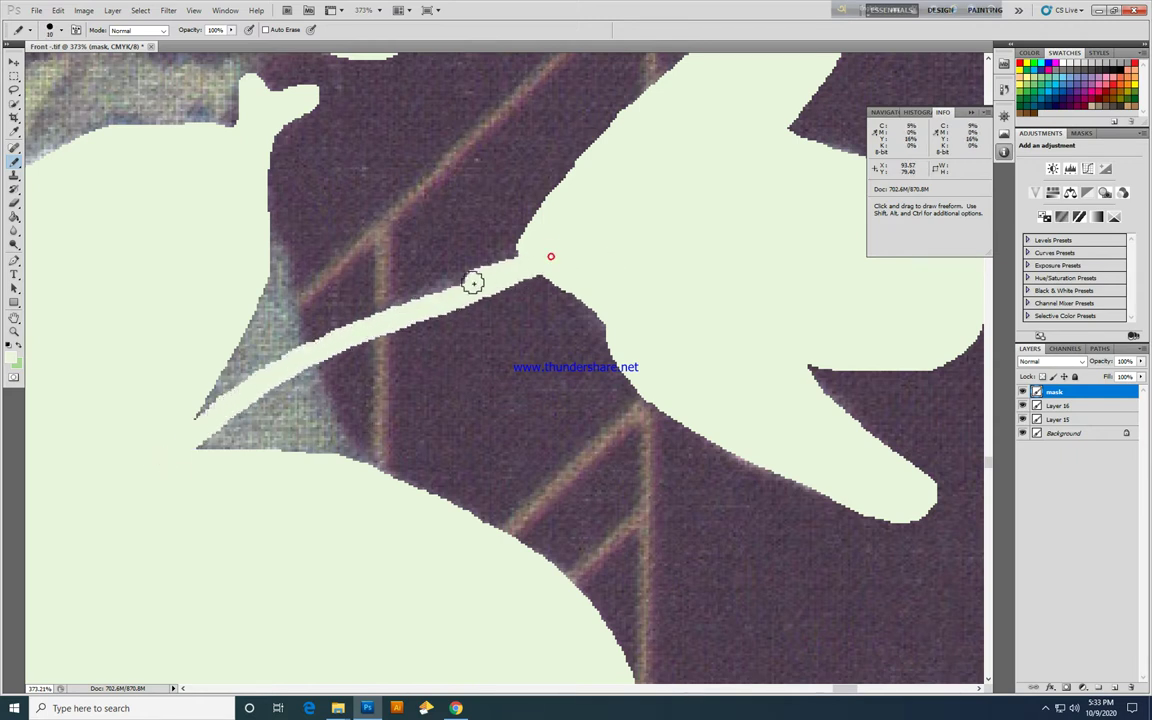
Outline the next bud's upper, right and small lower petals.
scroll(365, 489, down, 3)
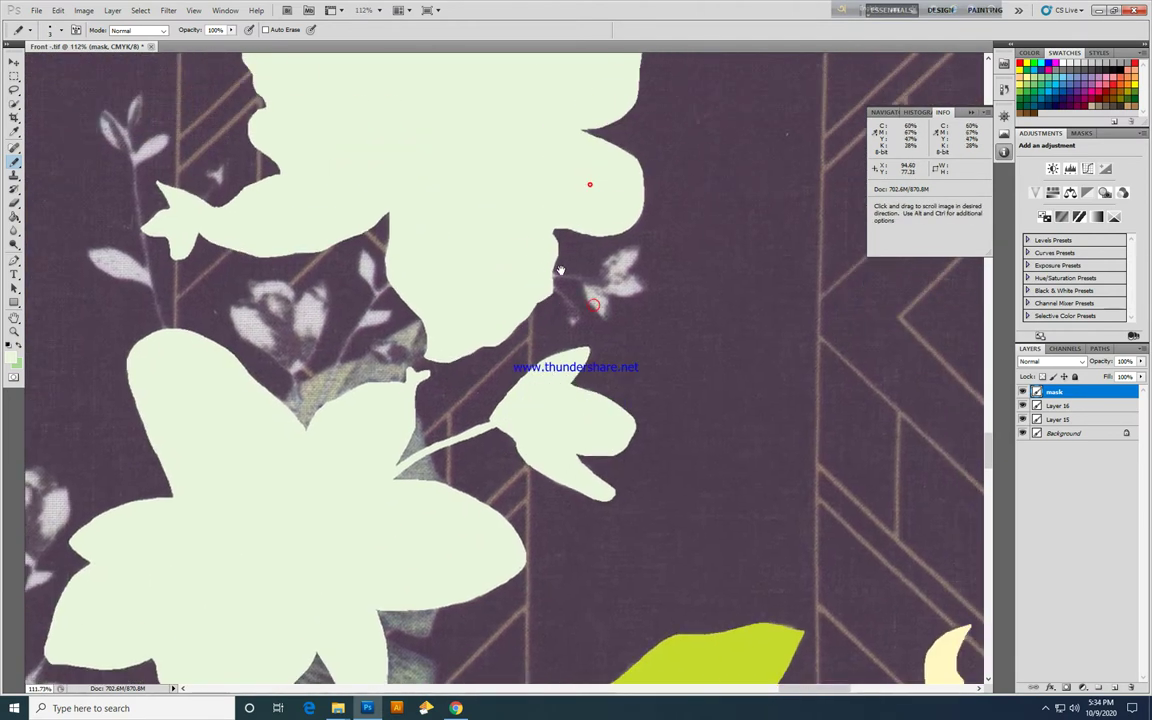
scroll(560, 270, up, 5)
drag(560, 270, 694, 283)
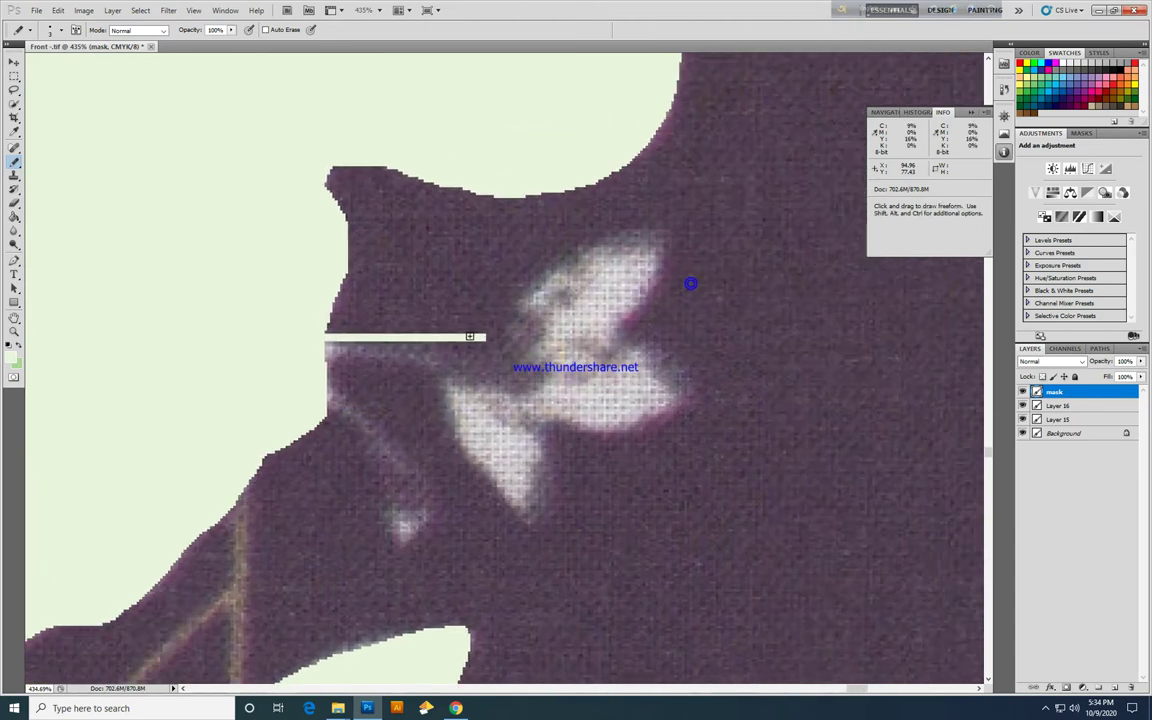
mouse_move(483, 334)
mouse_down()
mouse_move(690, 213)
mouse_move(535, 384)
mouse_up()
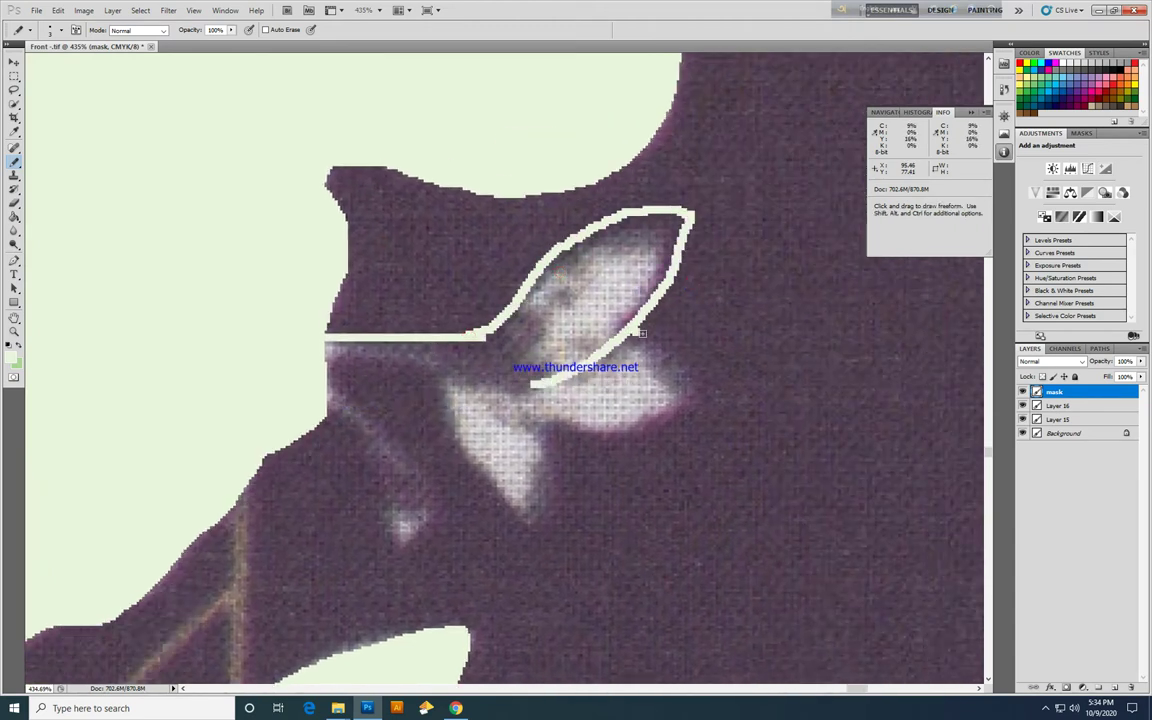
drag(642, 333, 514, 403)
mouse_move(556, 477)
mouse_down()
mouse_move(455, 450)
mouse_move(447, 407)
mouse_up()
drag(344, 389, 437, 487)
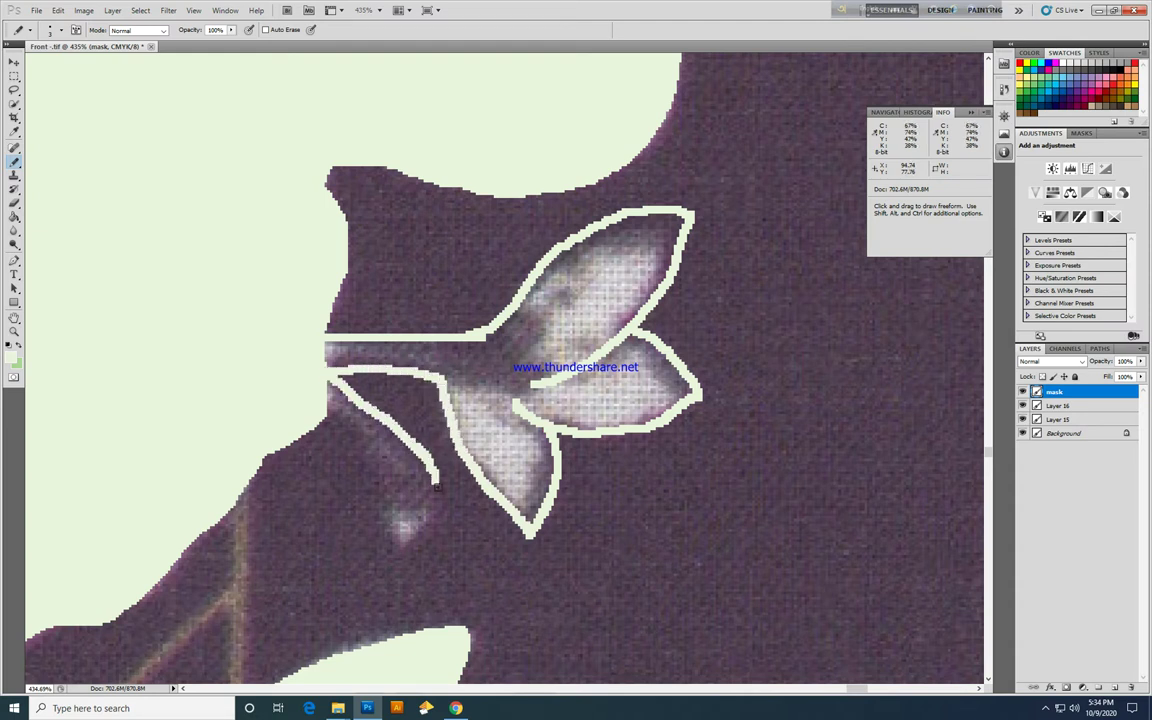
drag(369, 470, 327, 423)
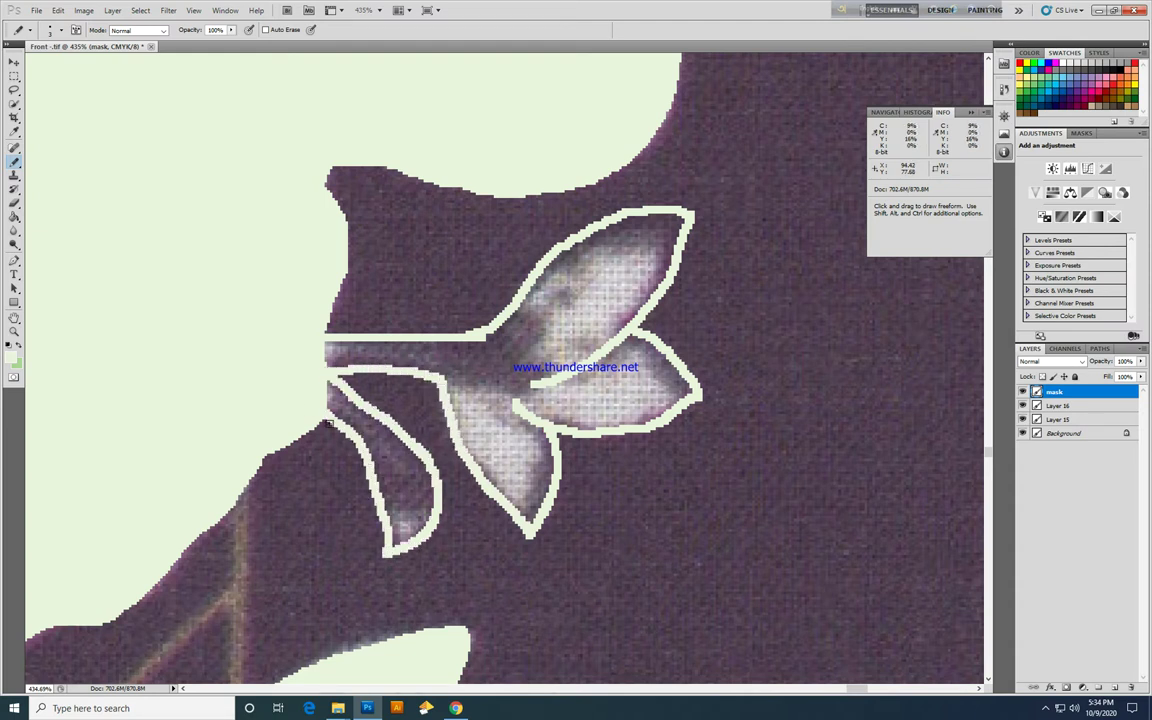
Fill the bud's upper and lower petals with the mask colour and check the pattern.
key(g)
click(455, 436)
click(398, 476)
key(ctrl+0)
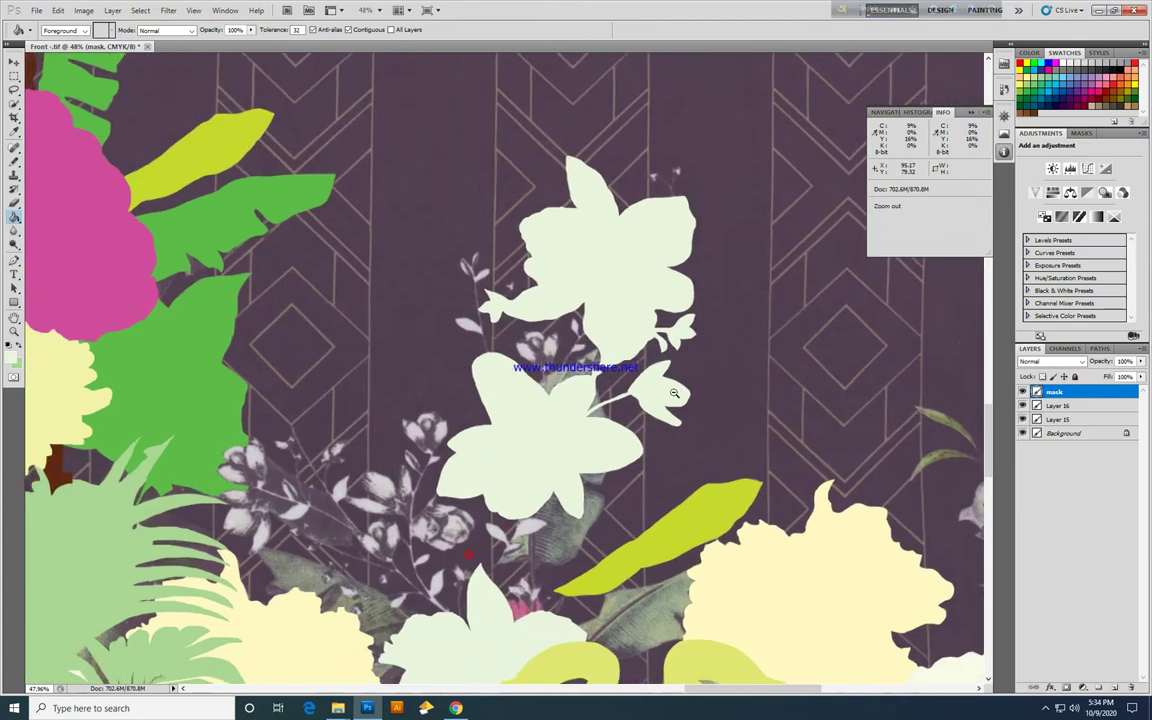
drag(674, 393, 562, 381)
drag(583, 436, 774, 476)
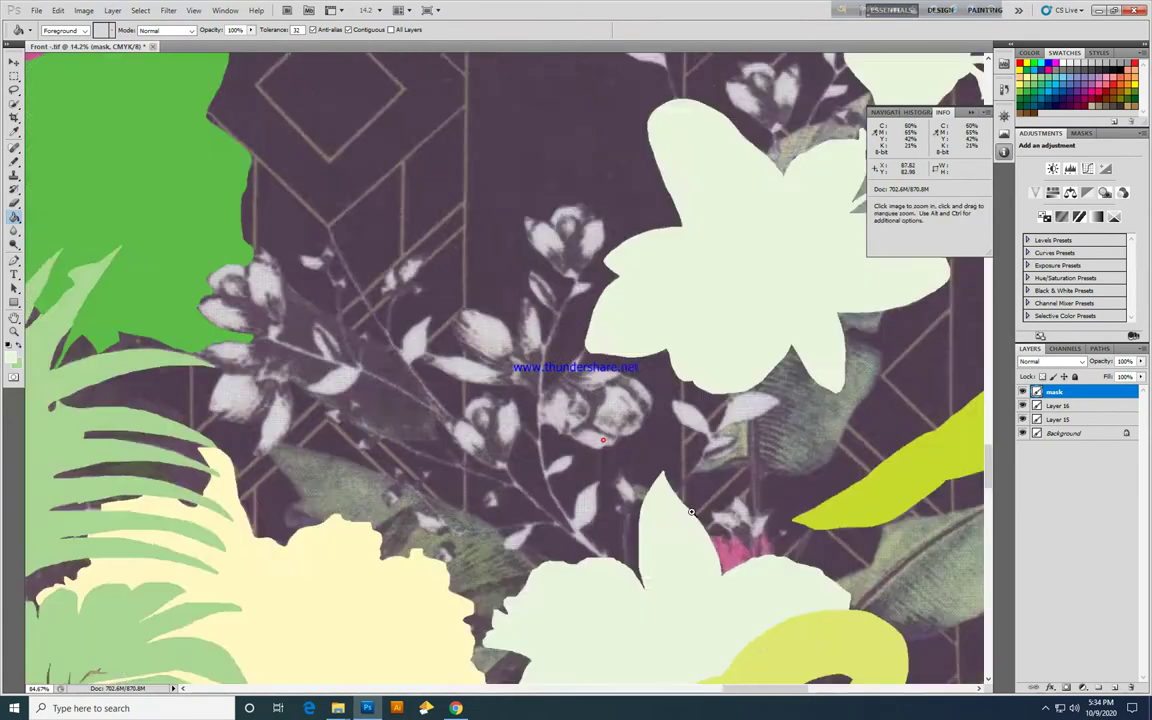
Outline the bud with a stem line to the mask and fill it pale green.
click(14, 161)
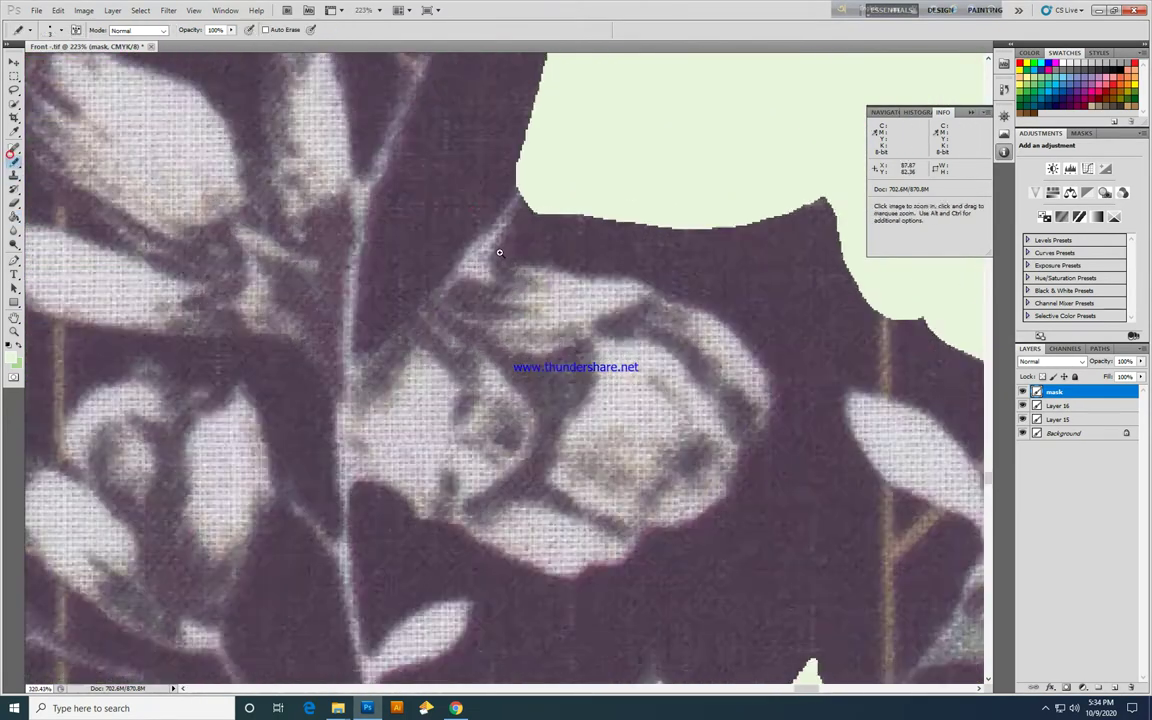
scroll(471, 208, up, 3)
drag(320, 414, 535, 182)
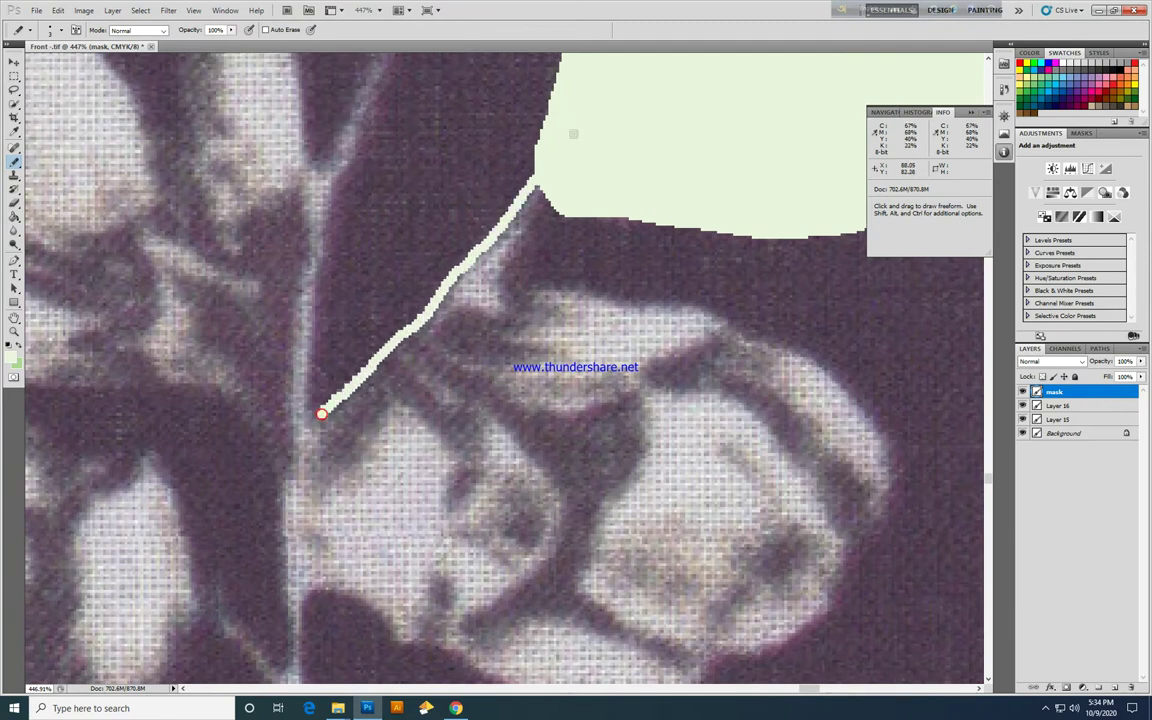
drag(540, 238, 715, 410)
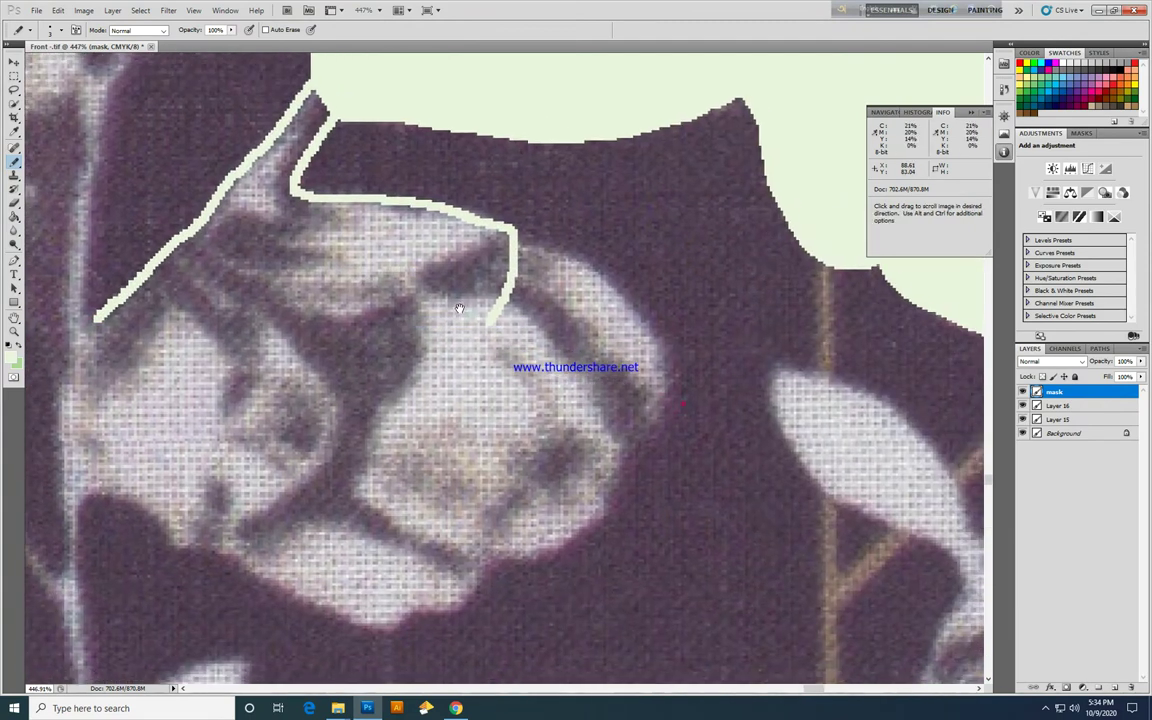
mouse_move(516, 247)
mouse_down()
mouse_move(568, 468)
mouse_move(455, 526)
mouse_up()
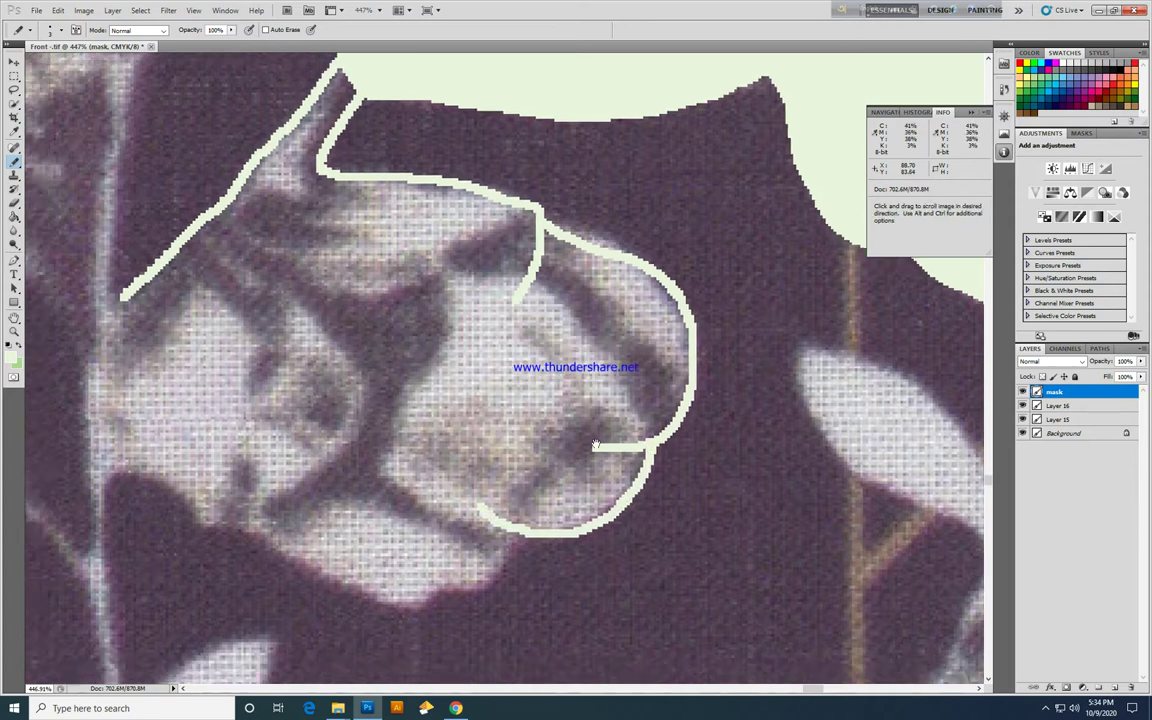
drag(510, 562, 680, 386)
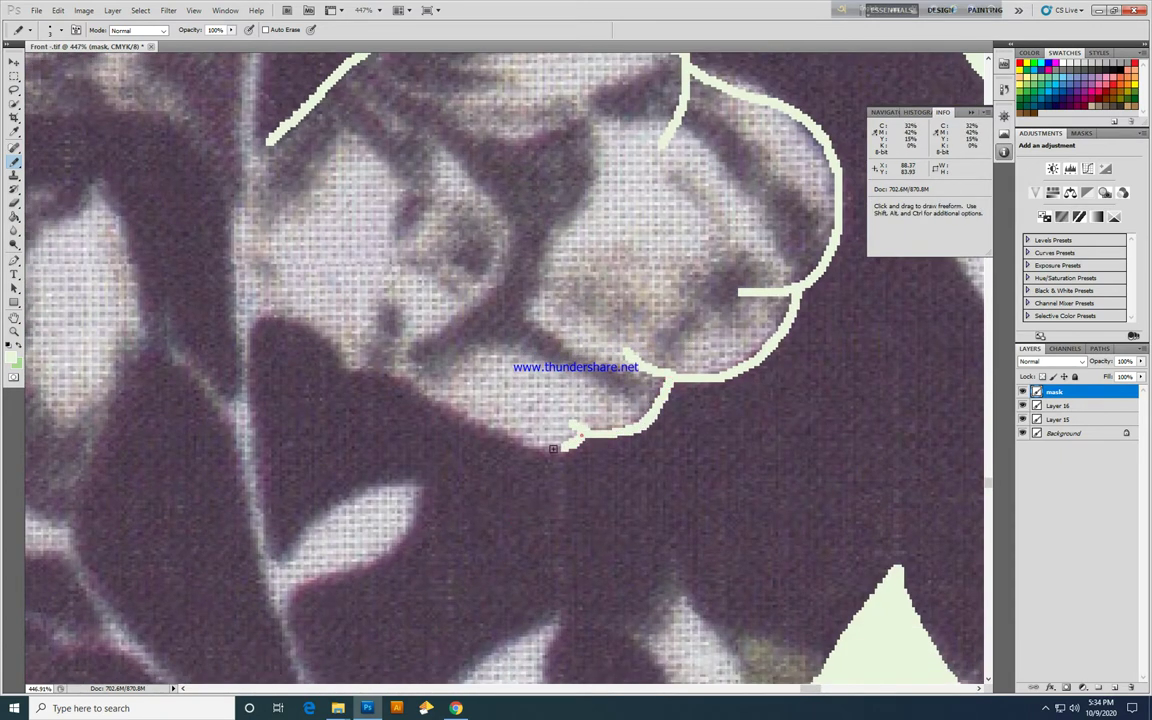
drag(553, 448, 322, 345)
drag(257, 290, 267, 148)
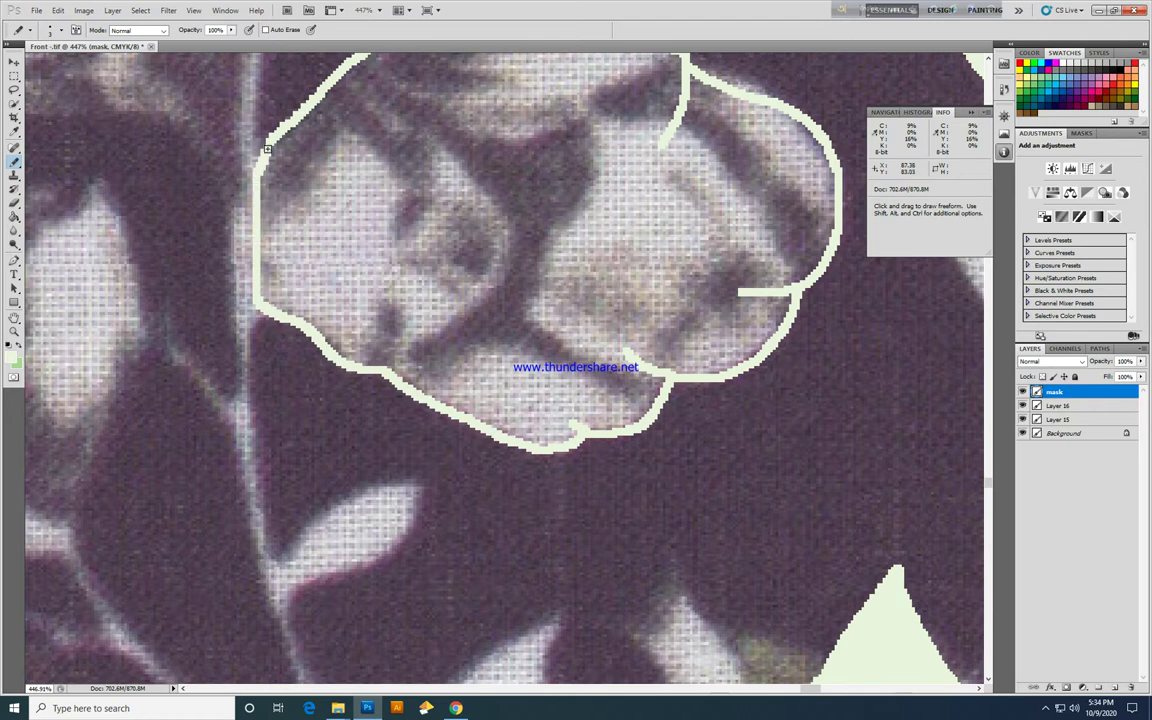
key(g)
click(476, 222)
Outline the sprig's right leaf edges and fill the leaves with the pale mask colour.
key(b)
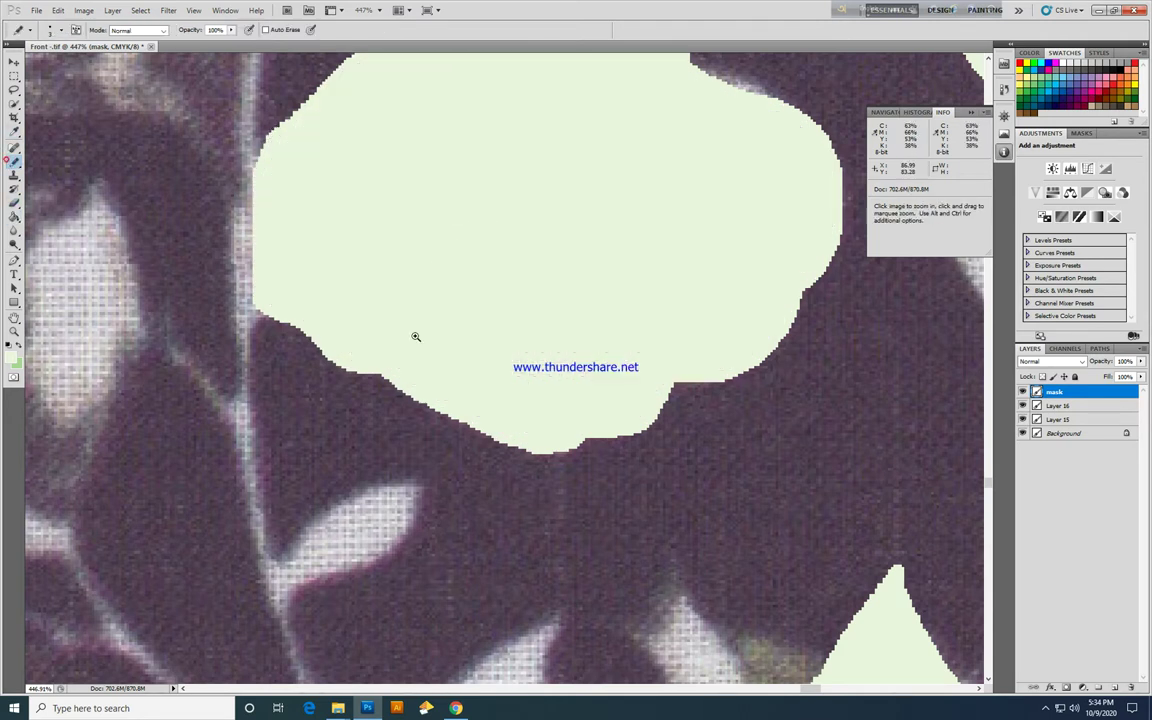
scroll(430, 334, down, 5)
scroll(539, 549, up, 5)
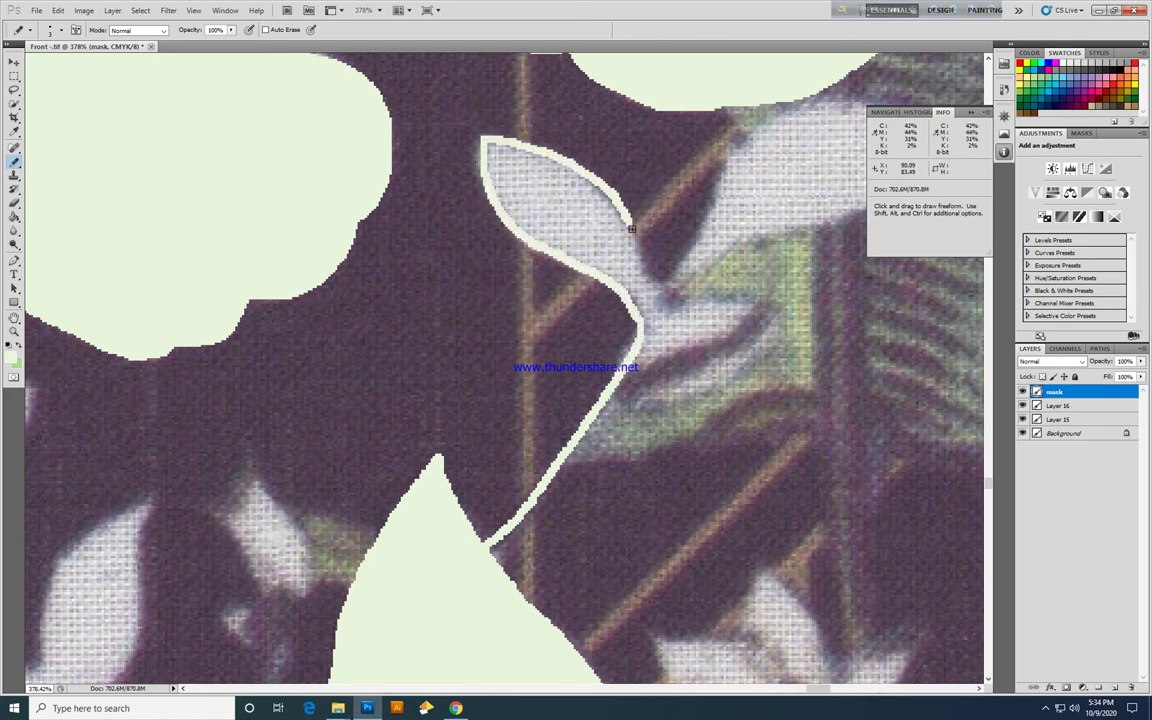
scroll(662, 289, up, 5)
scroll(662, 289, right, 3)
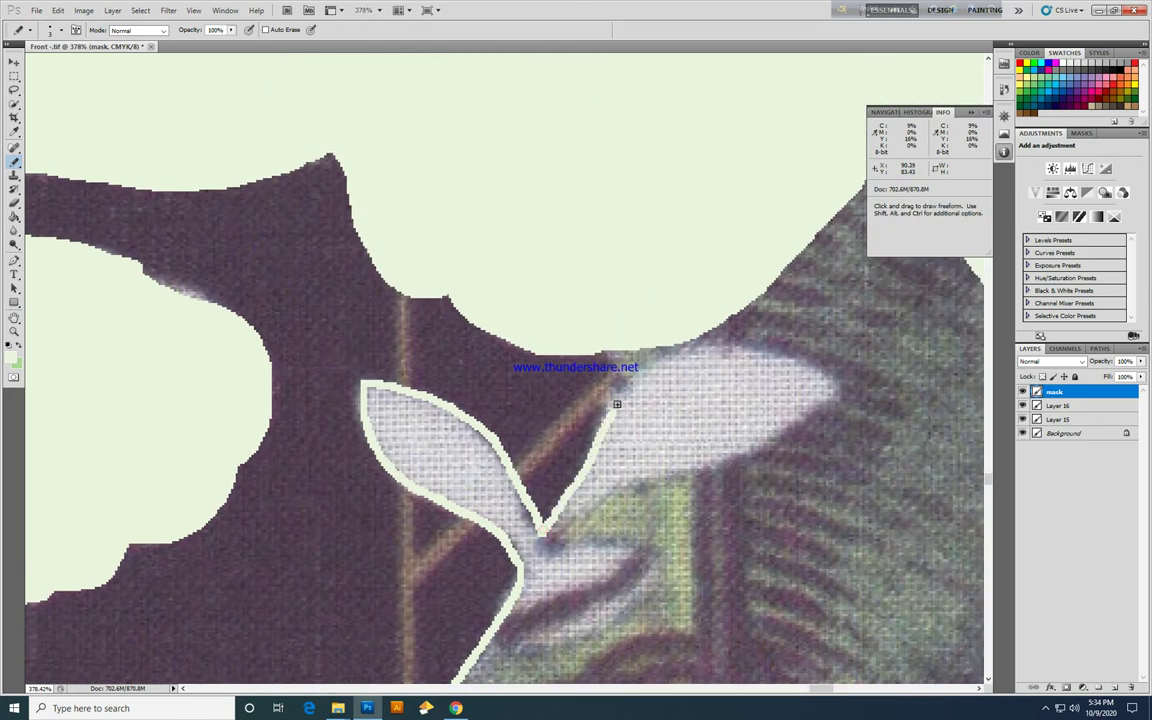
drag(790, 426, 660, 477)
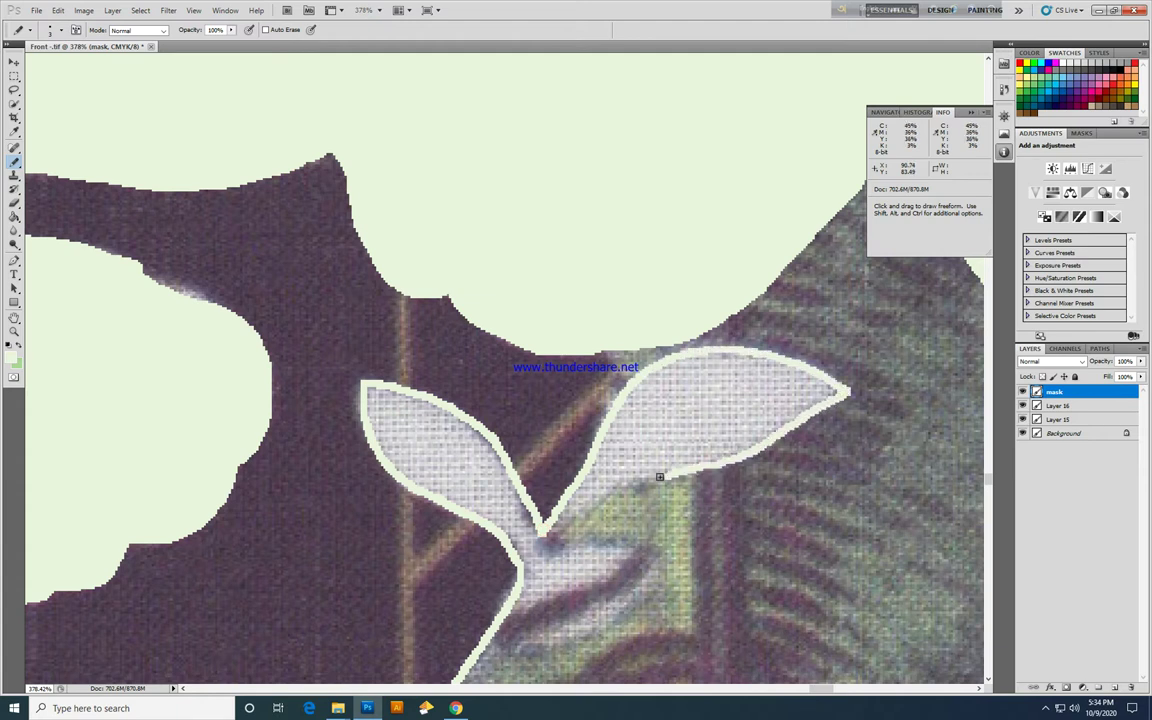
scroll(653, 561, down, 4)
scroll(653, 561, left, 2)
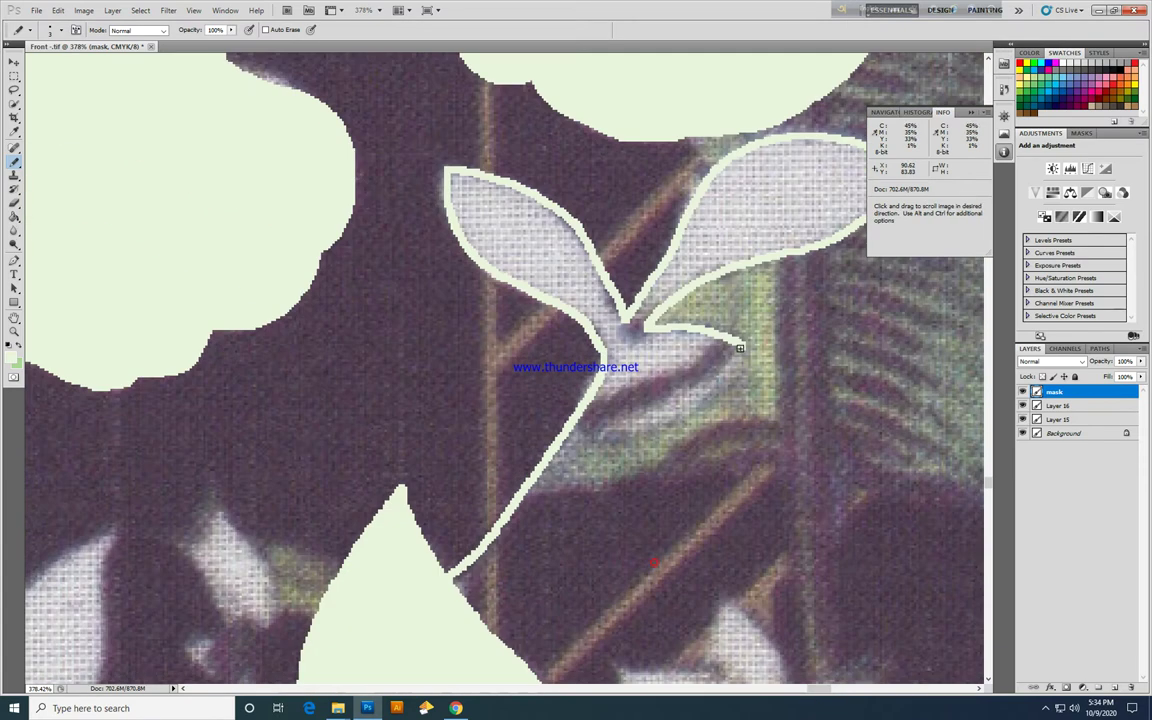
drag(745, 345, 612, 441)
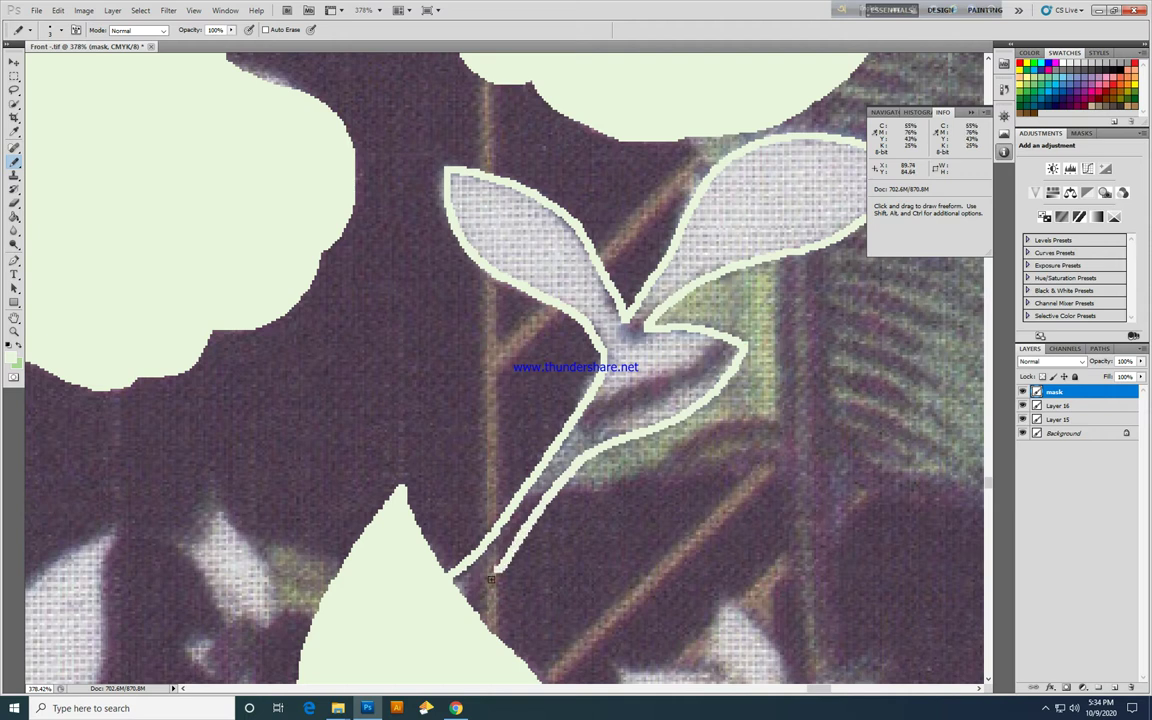
key(g)
click(571, 386)
scroll(668, 412, down, 5)
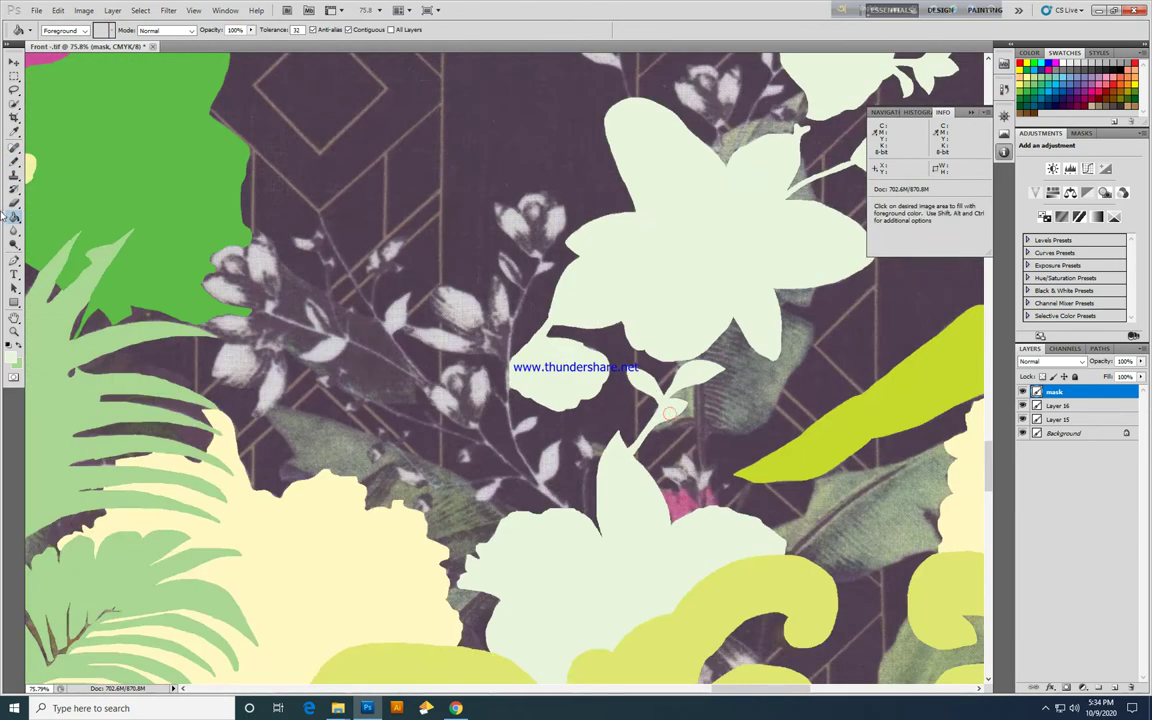
Zoom in on the bud beside the central pink flower, switching between Pencil and Paint Bucket.
click(10, 150)
scroll(643, 463, up, 2)
scroll(700, 489, up, 2)
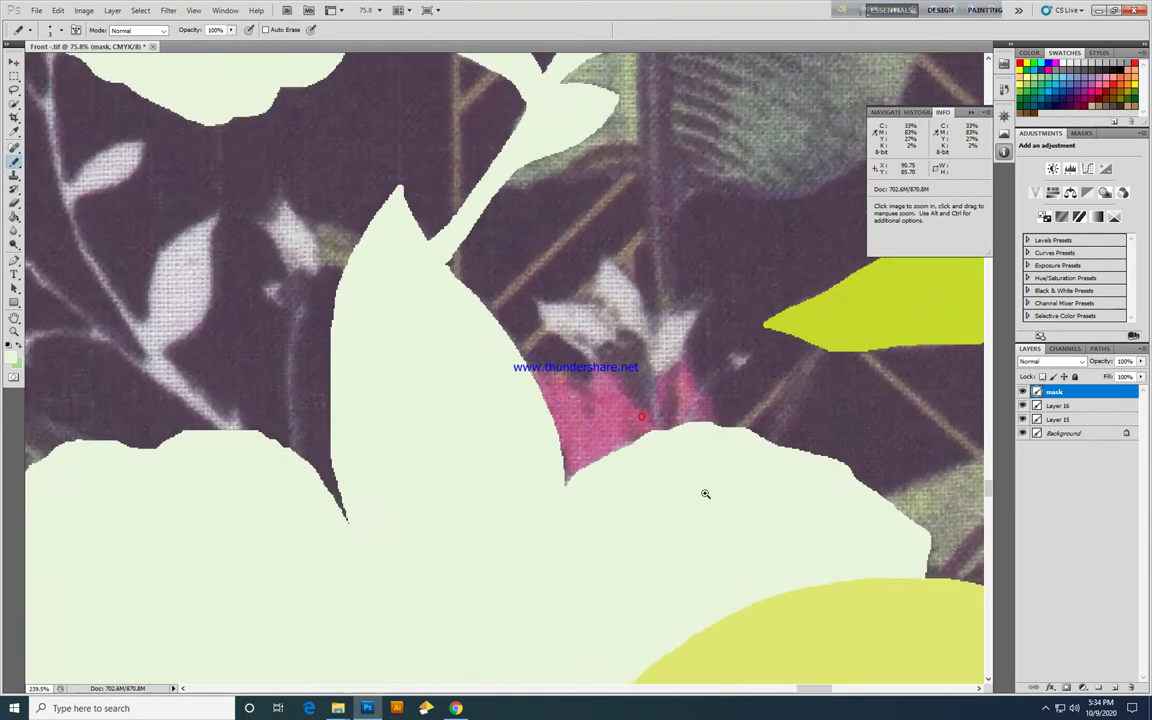
scroll(663, 465, up, 1)
scroll(663, 465, up, 1)
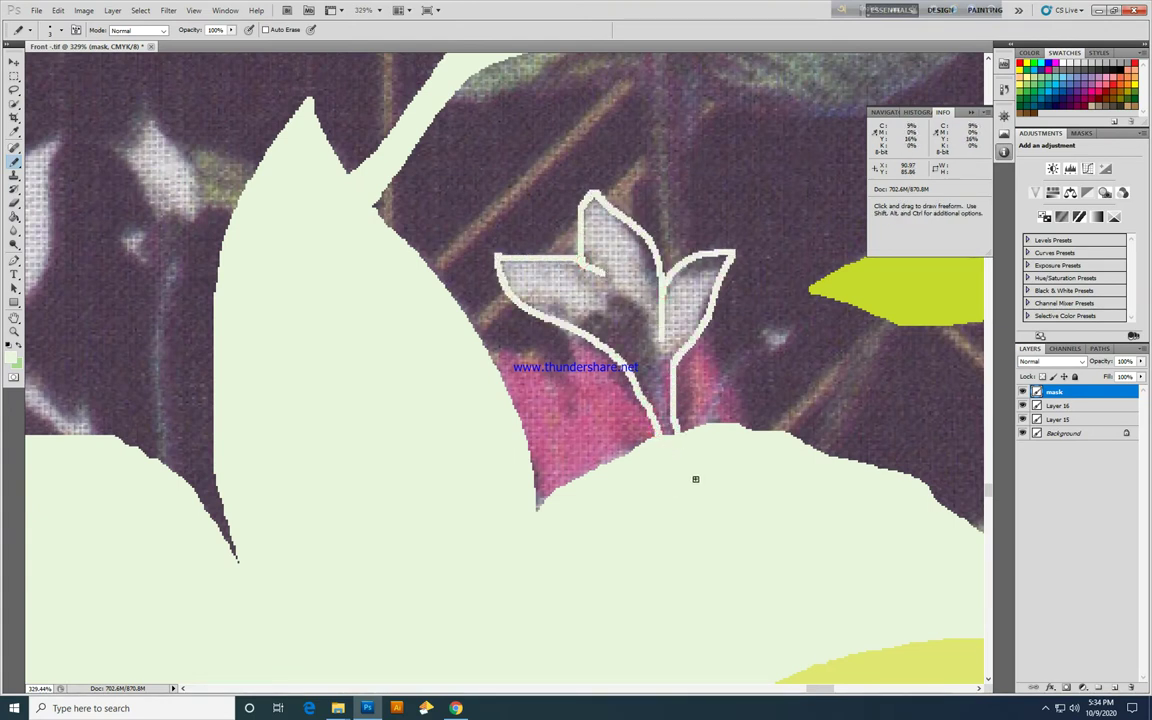
key(g)
scroll(610, 340, down, 2)
scroll(610, 340, down, 3)
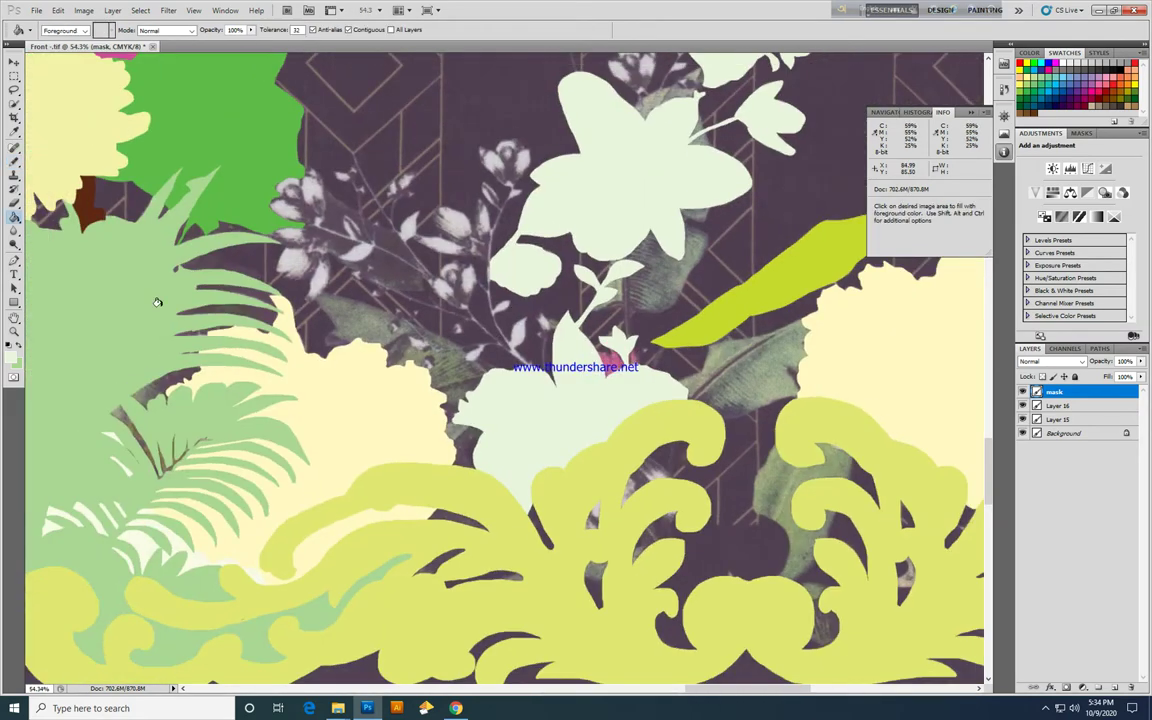
key(b)
Pan over the fern and yellow flowers, then hide the mask to compare with the artwork.
scroll(528, 430, down, 2)
scroll(528, 430, down, 1)
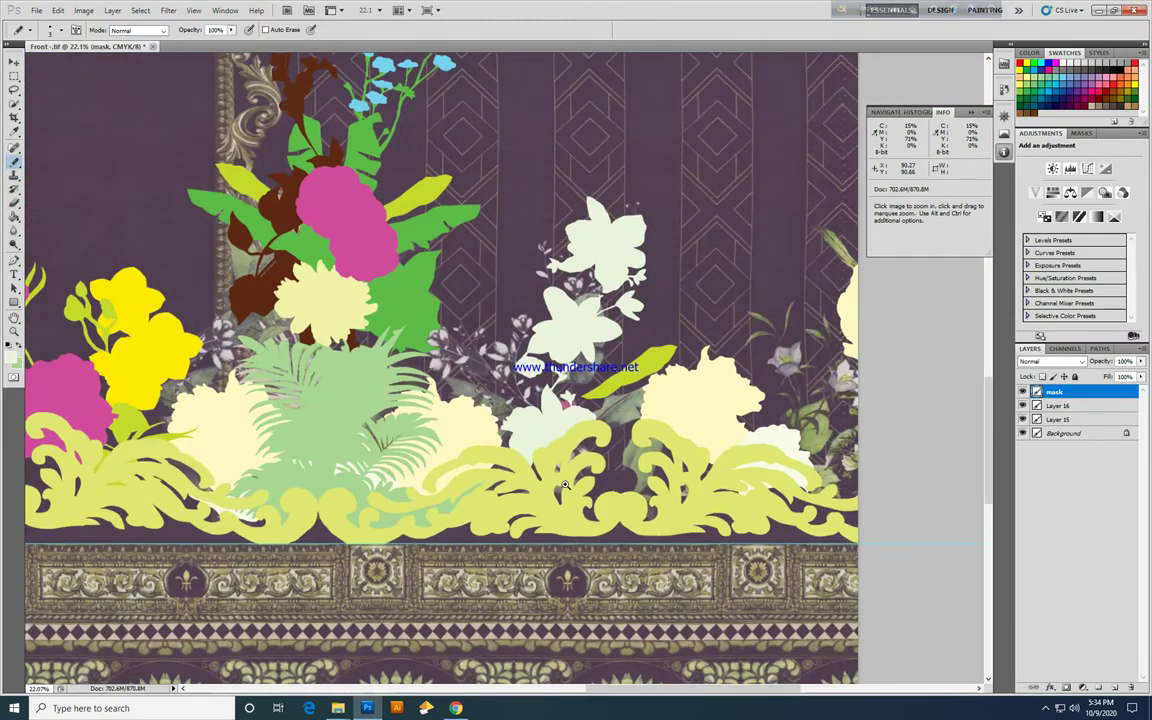
scroll(565, 485, up, 3)
scroll(568, 445, down, 1)
scroll(568, 445, down, 1)
drag(440, 438, 770, 468)
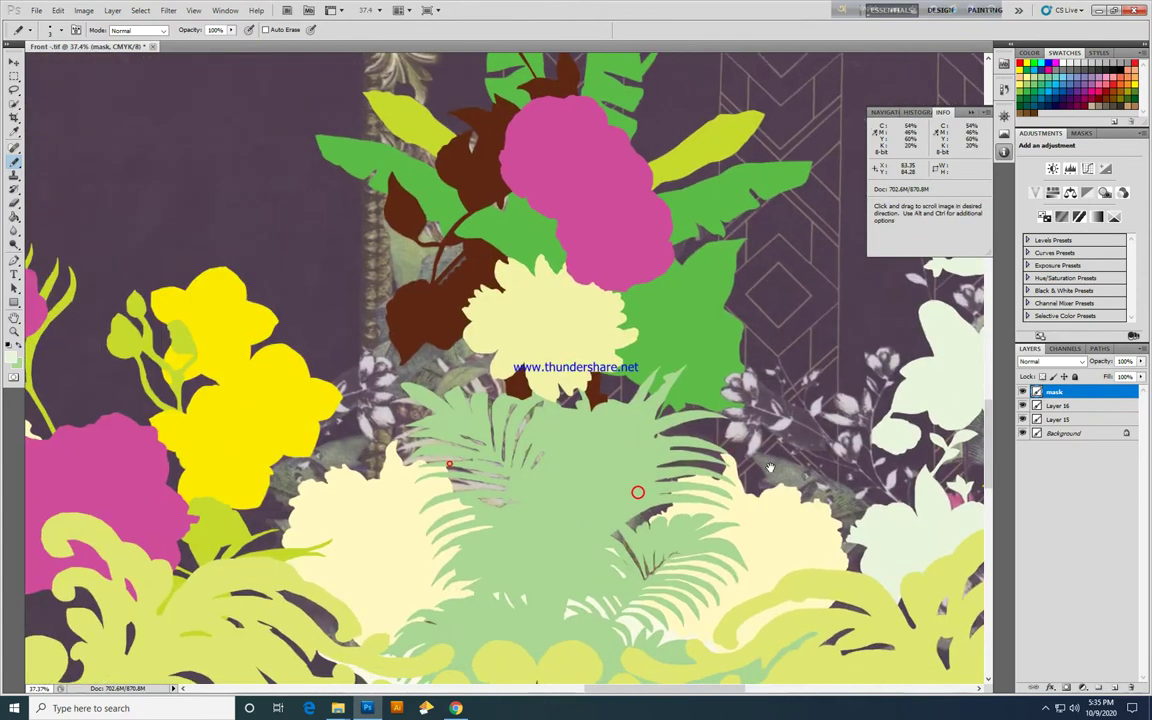
scroll(676, 440, down, 1)
scroll(480, 466, up, 3)
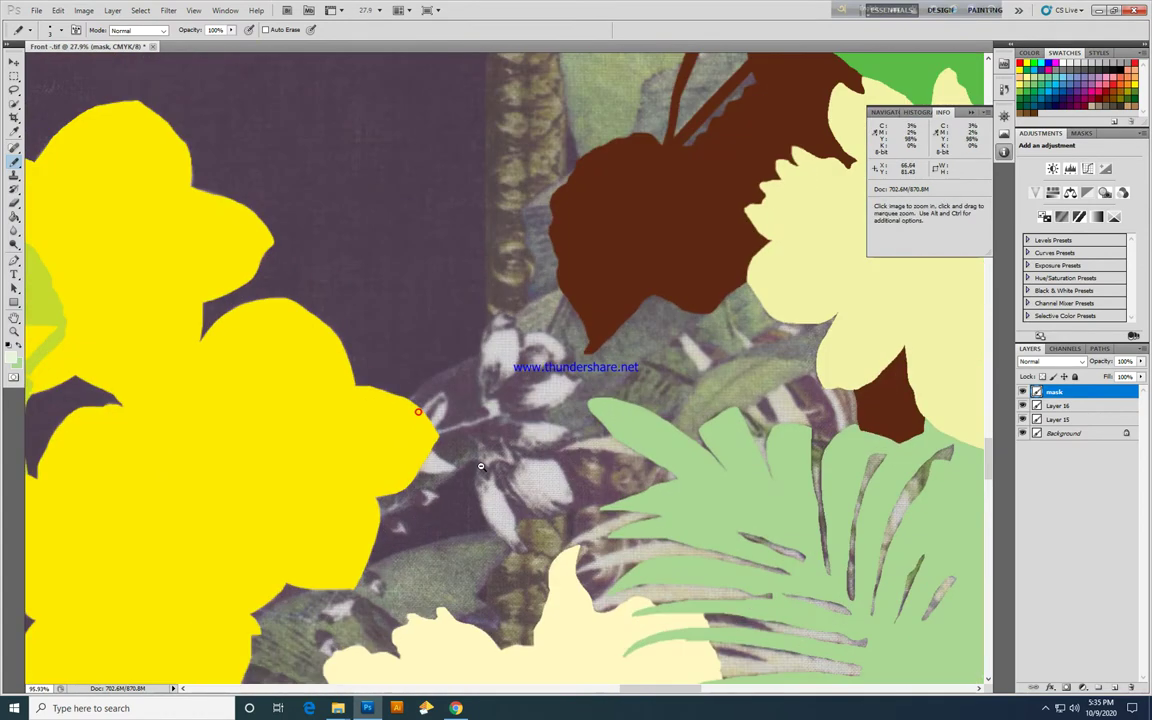
scroll(480, 466, down, 2)
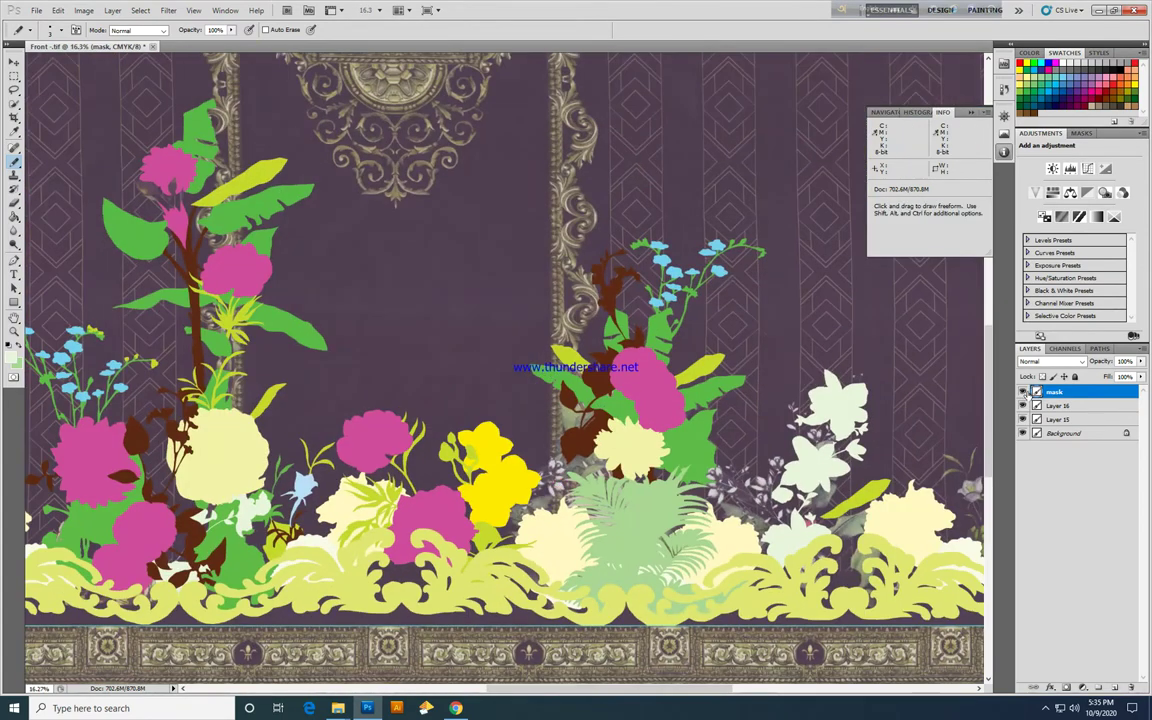
click(1023, 392)
click(1023, 392)
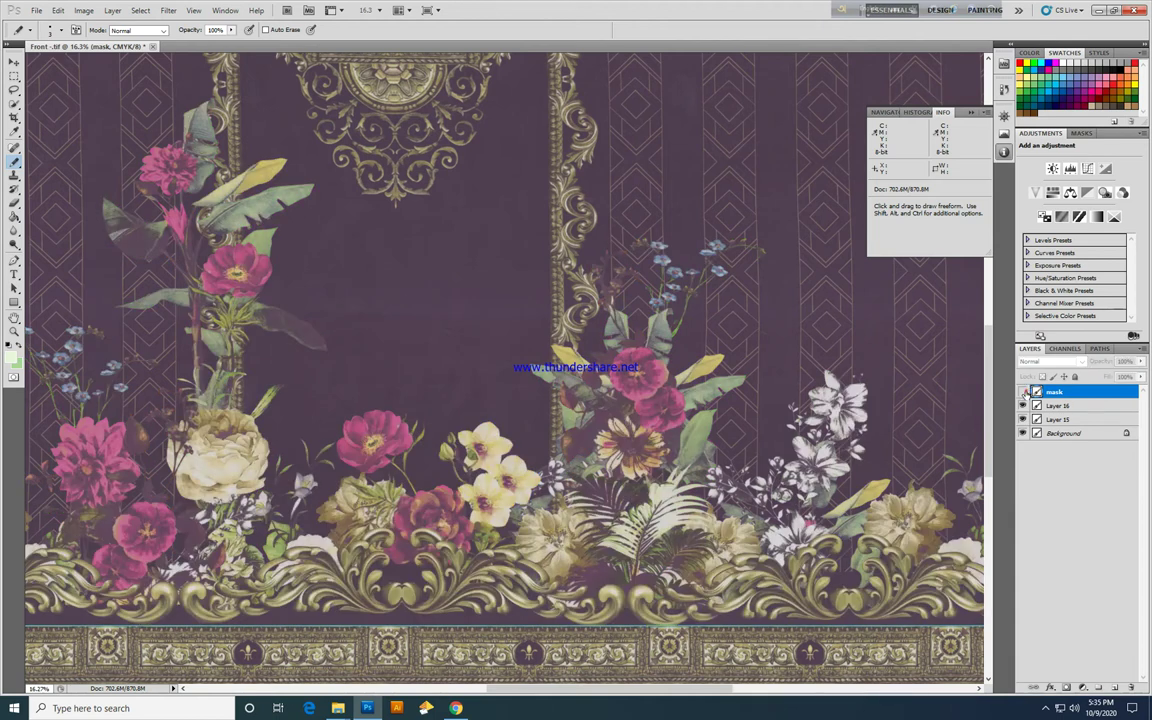
click(1023, 392)
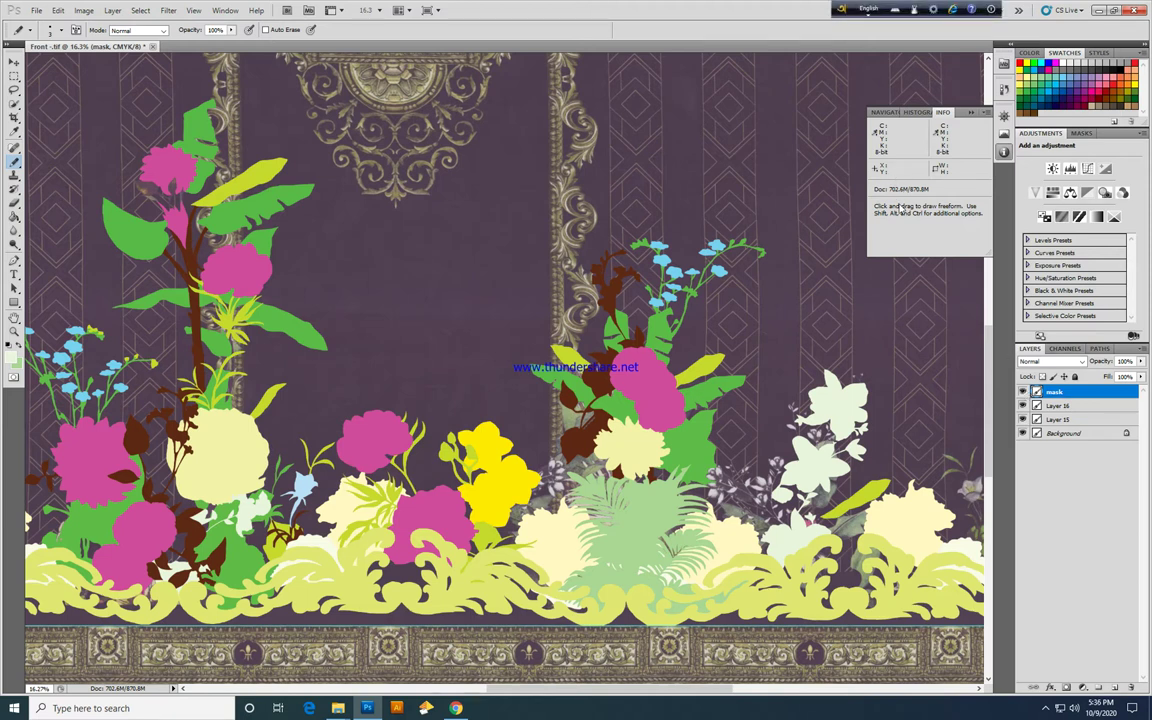
Select the central cream flower shape on the mask with the Magic Wand.
key(w)
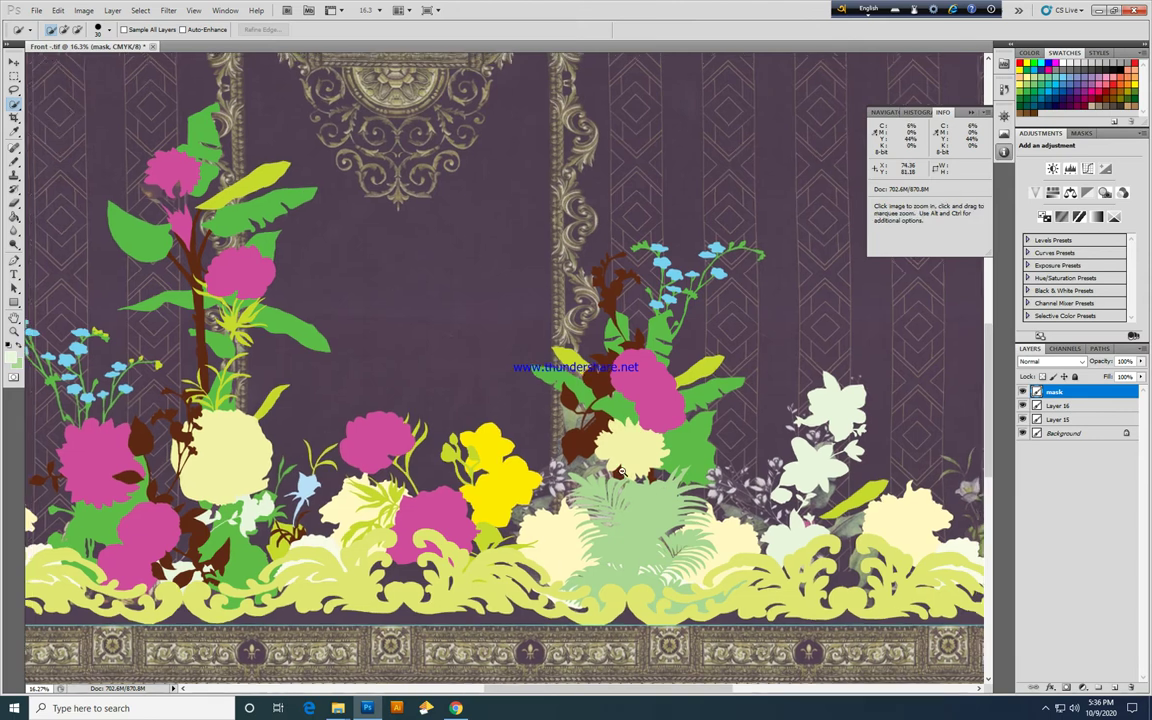
scroll(622, 470, down, 5)
scroll(593, 537, up, 5)
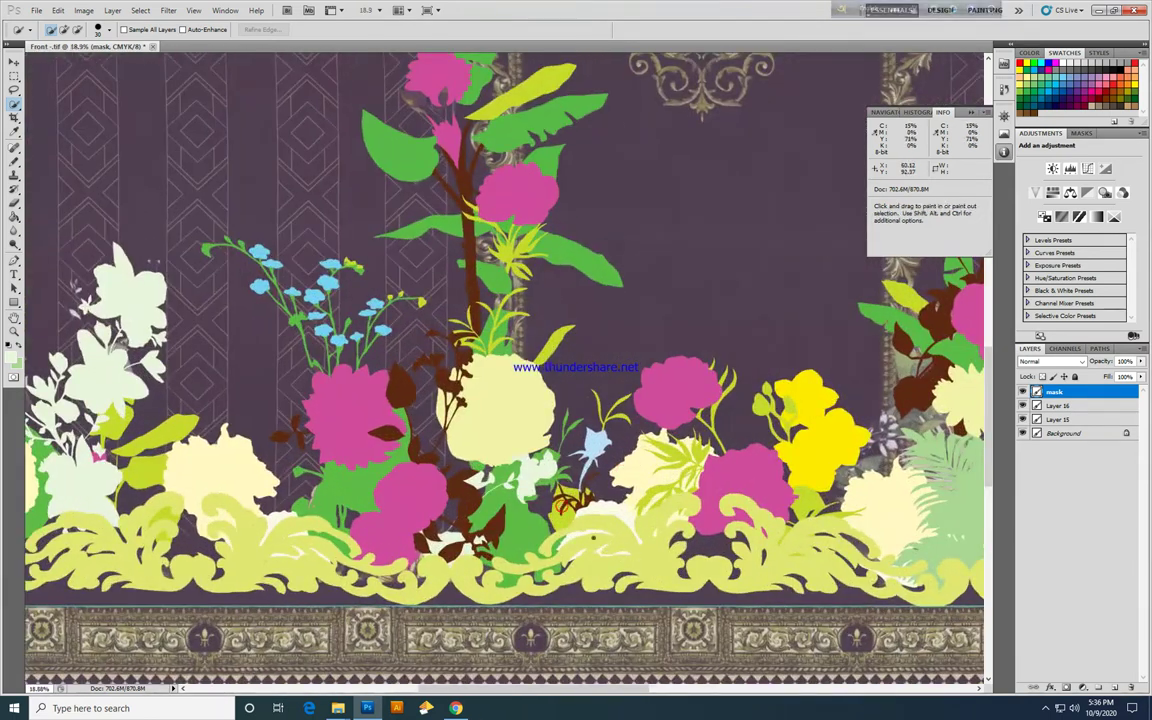
right_click(14, 103)
click(60, 109)
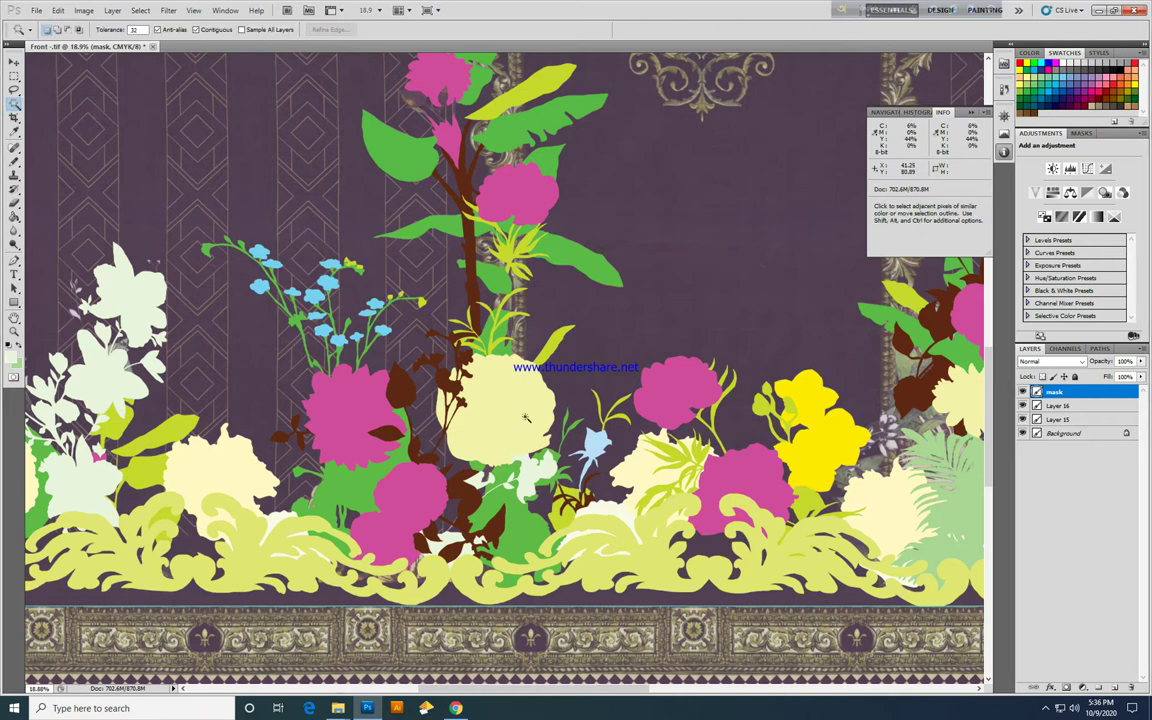
click(476, 376)
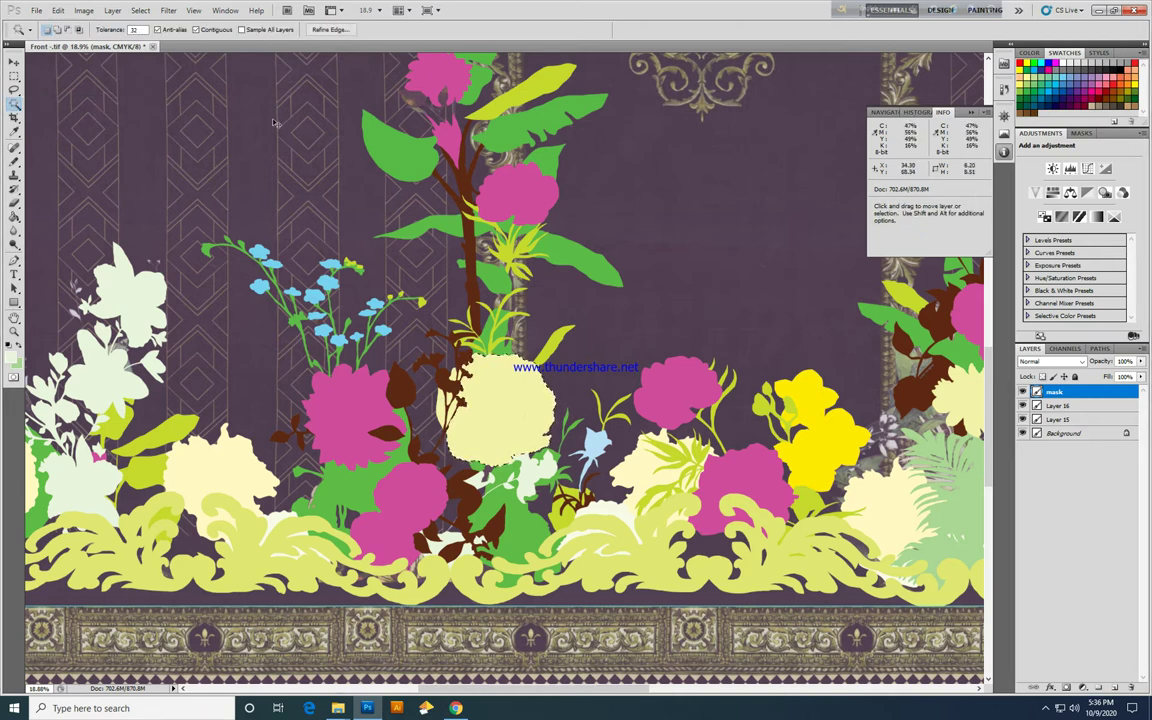
Fit the document, zoom in on the cream rose, and make Layer 16 active.
key(ctrl+d)
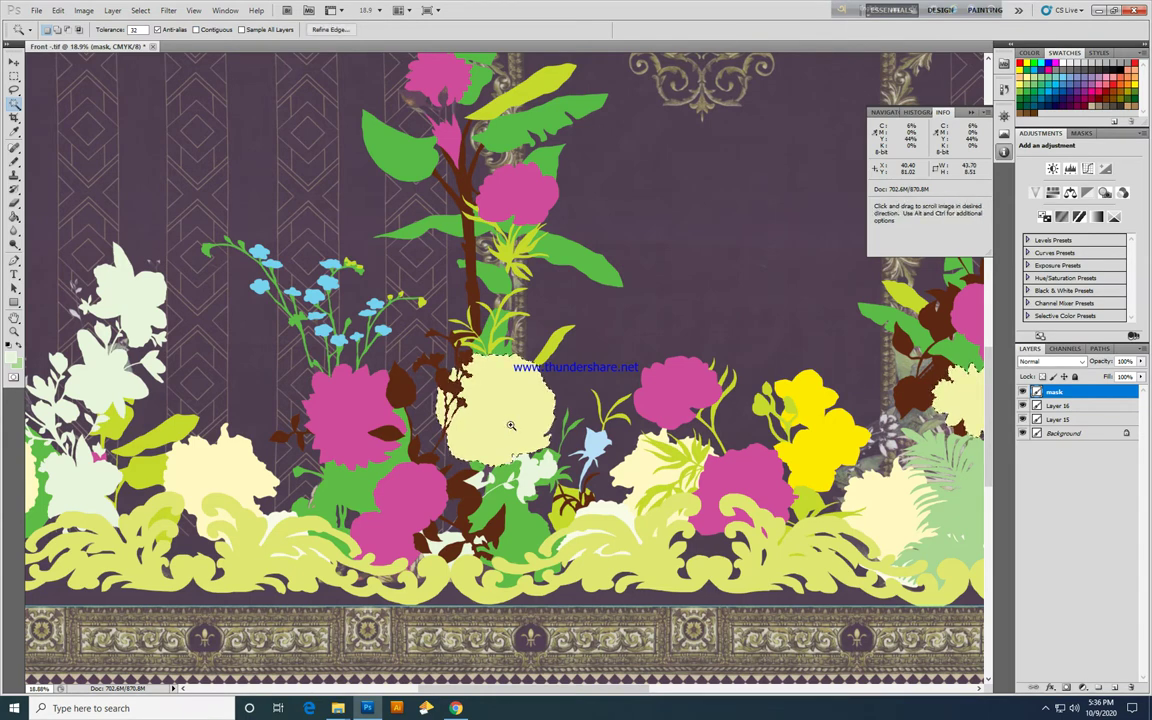
key(ctrl+0)
click(522, 361)
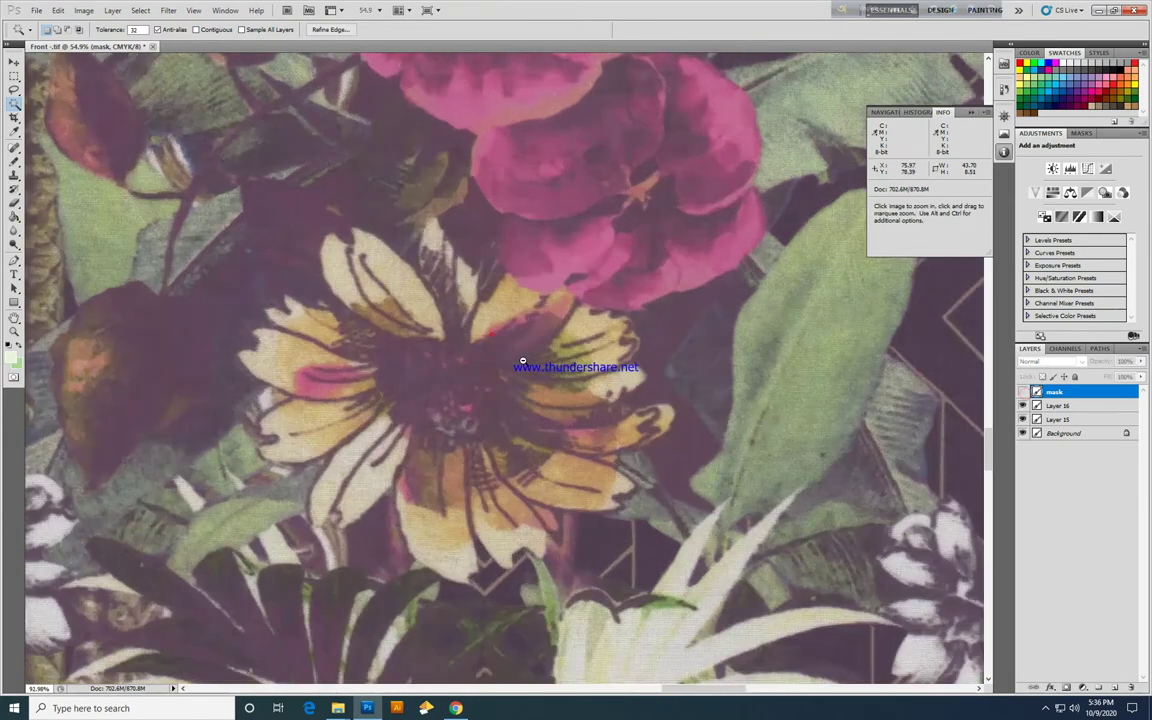
mouse_move(522, 361)
mouse_down()
mouse_move(646, 420)
mouse_move(480, 435)
mouse_up()
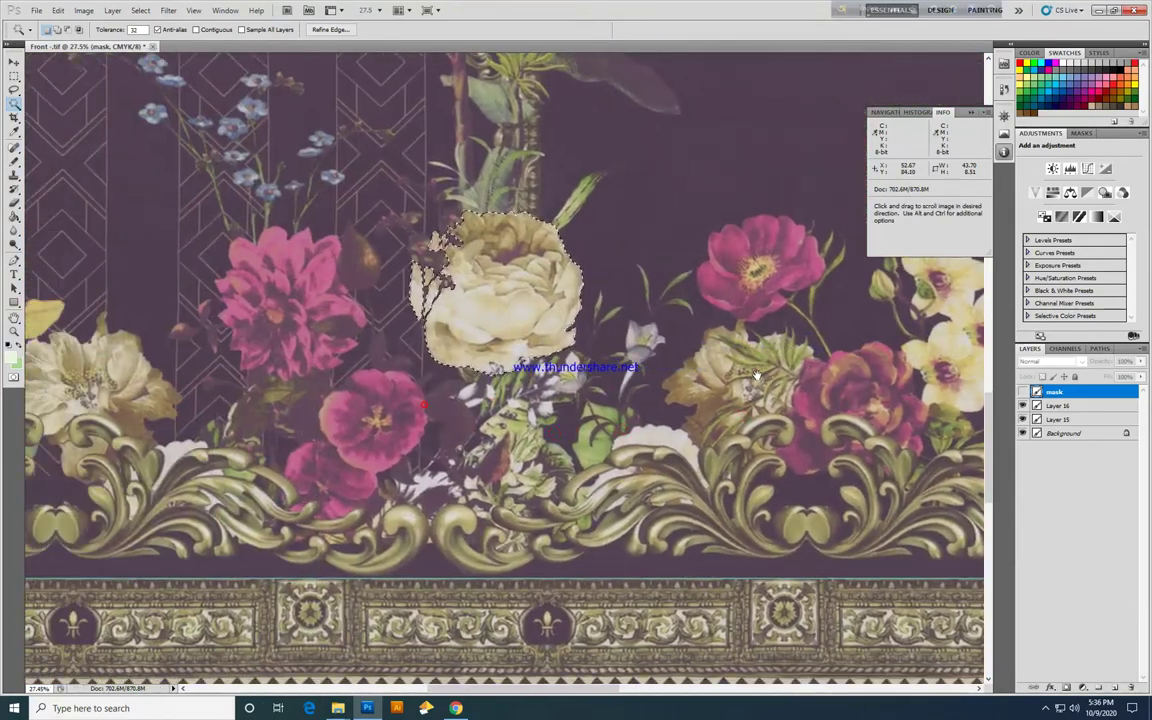
click(1031, 410)
Turn the selected rose pink on Layer 15 with a Hue shift of about -131.
click(1023, 419)
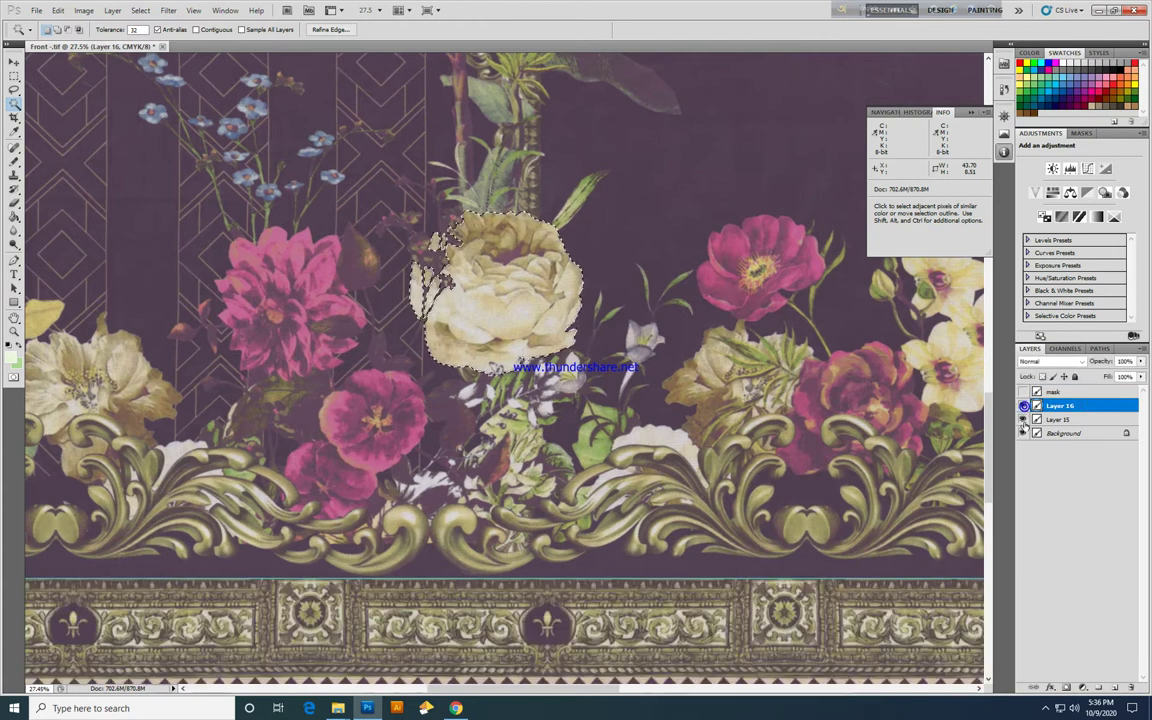
click(1023, 433)
click(1100, 420)
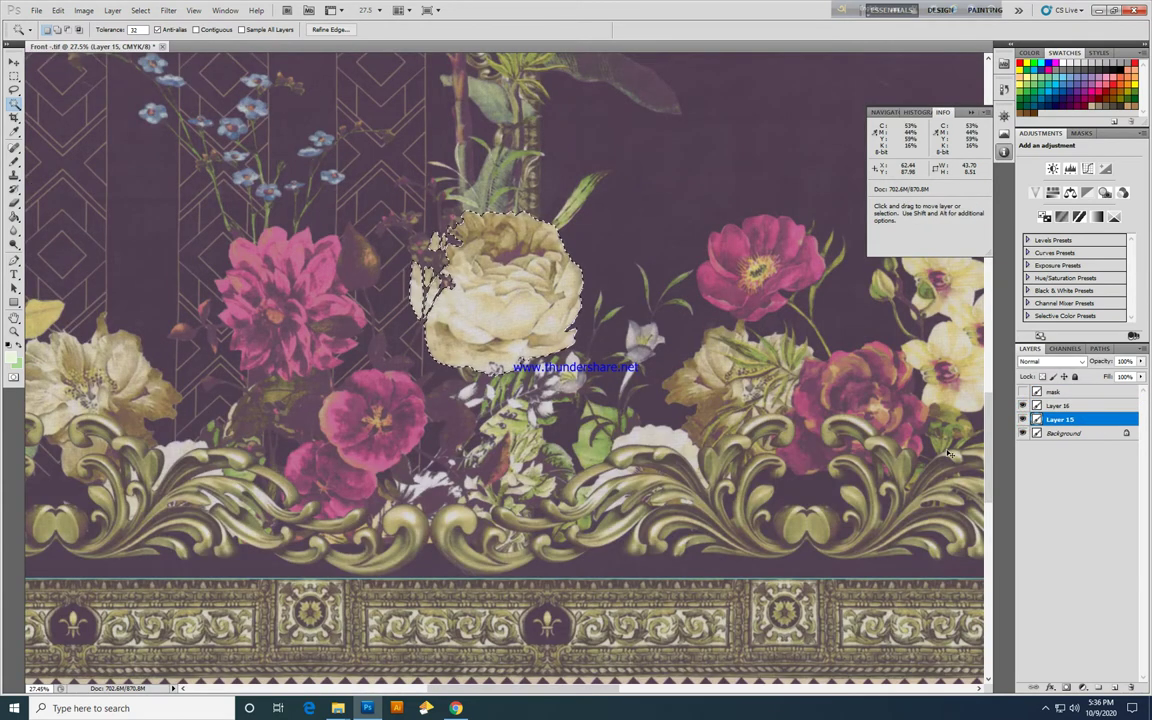
key(ctrl+u)
drag(532, 162, 854, 282)
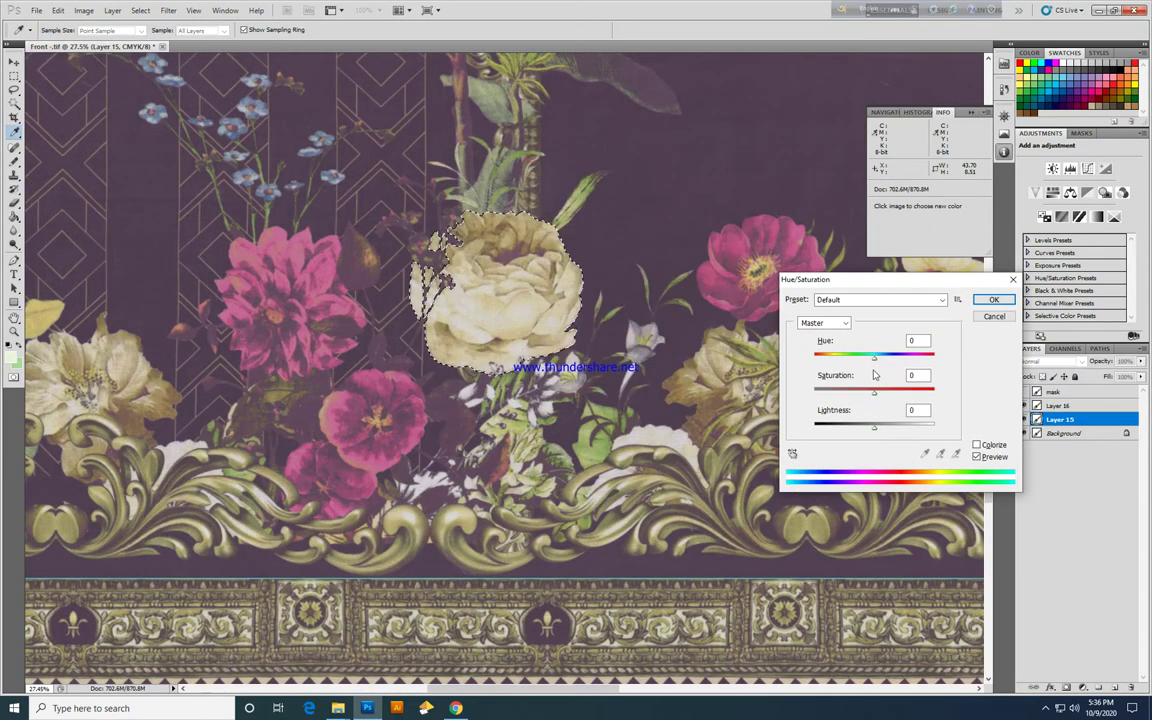
drag(874, 358, 827, 358)
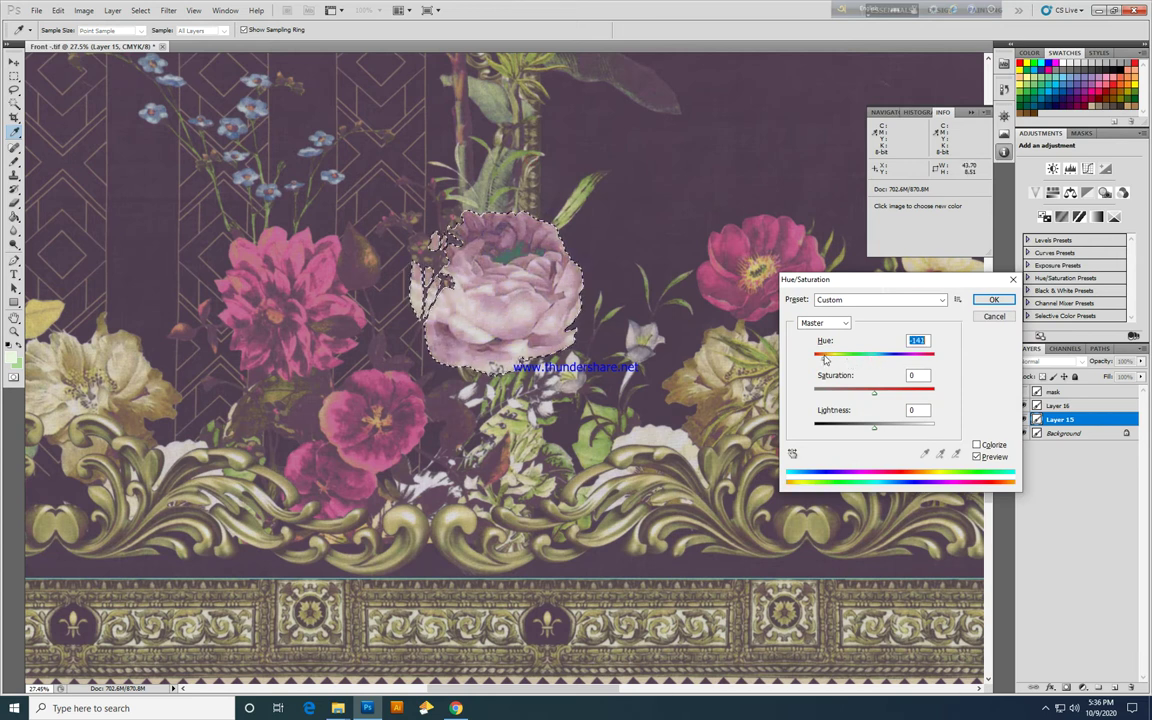
key(Return)
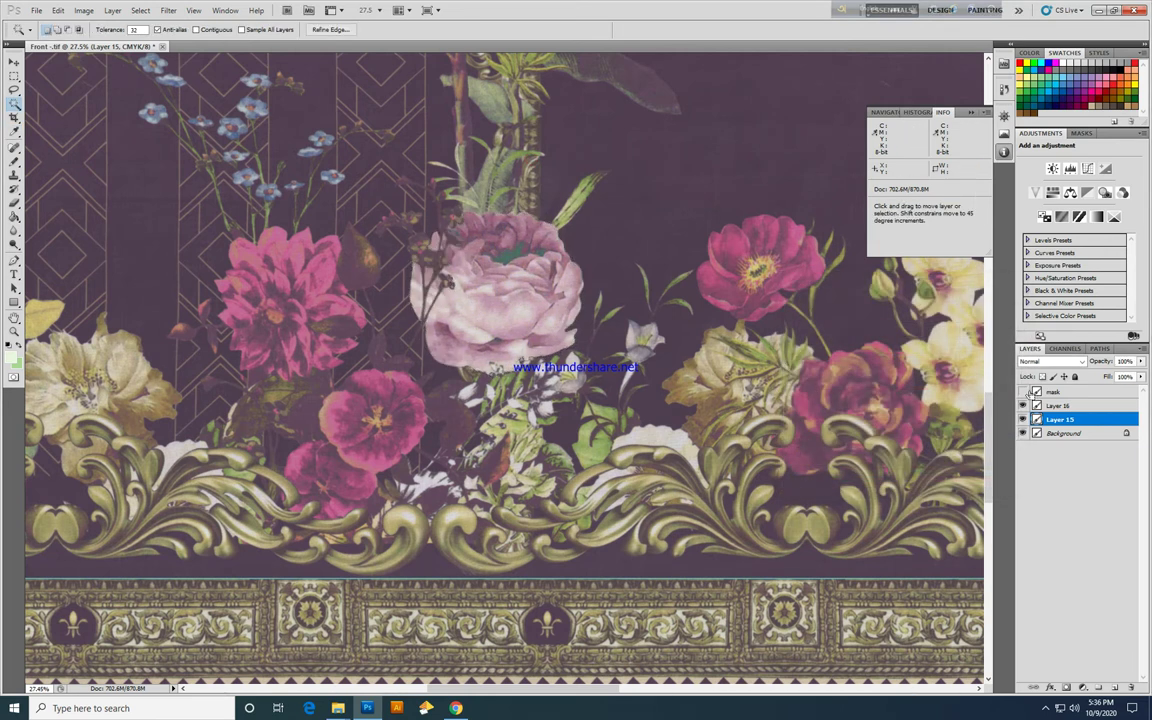
click(1022, 391)
Select all magenta flower shapes on the mask, then hide it and target Layer 15.
click(1075, 391)
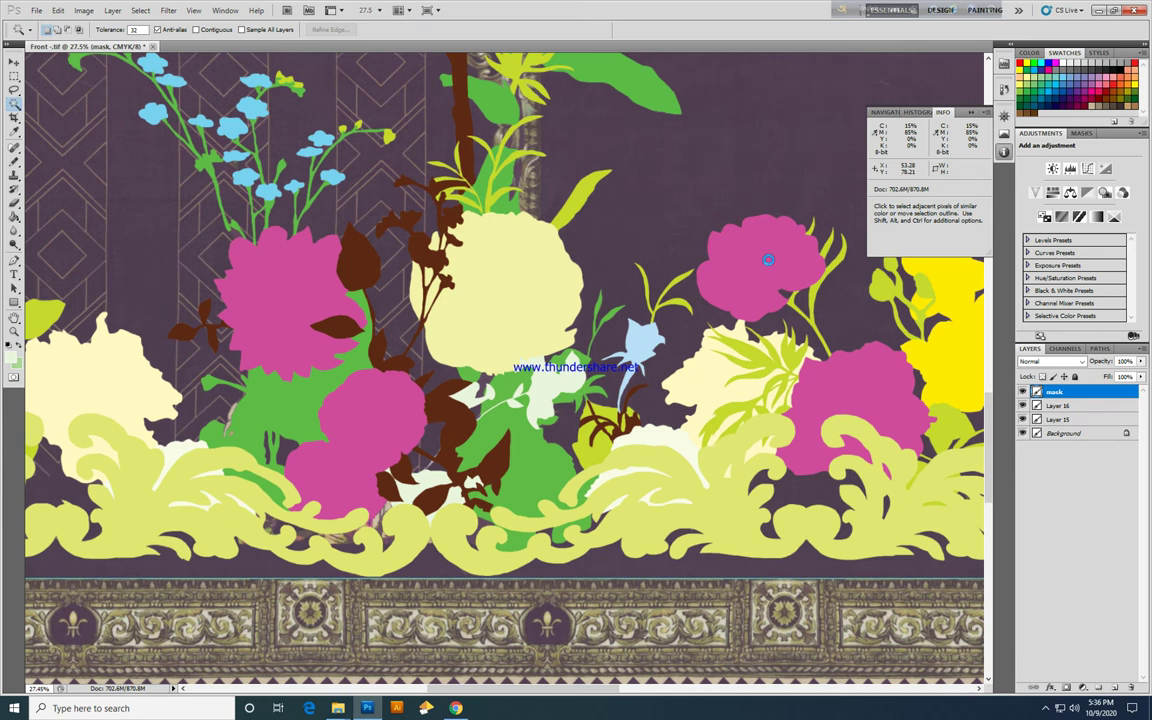
click(744, 286)
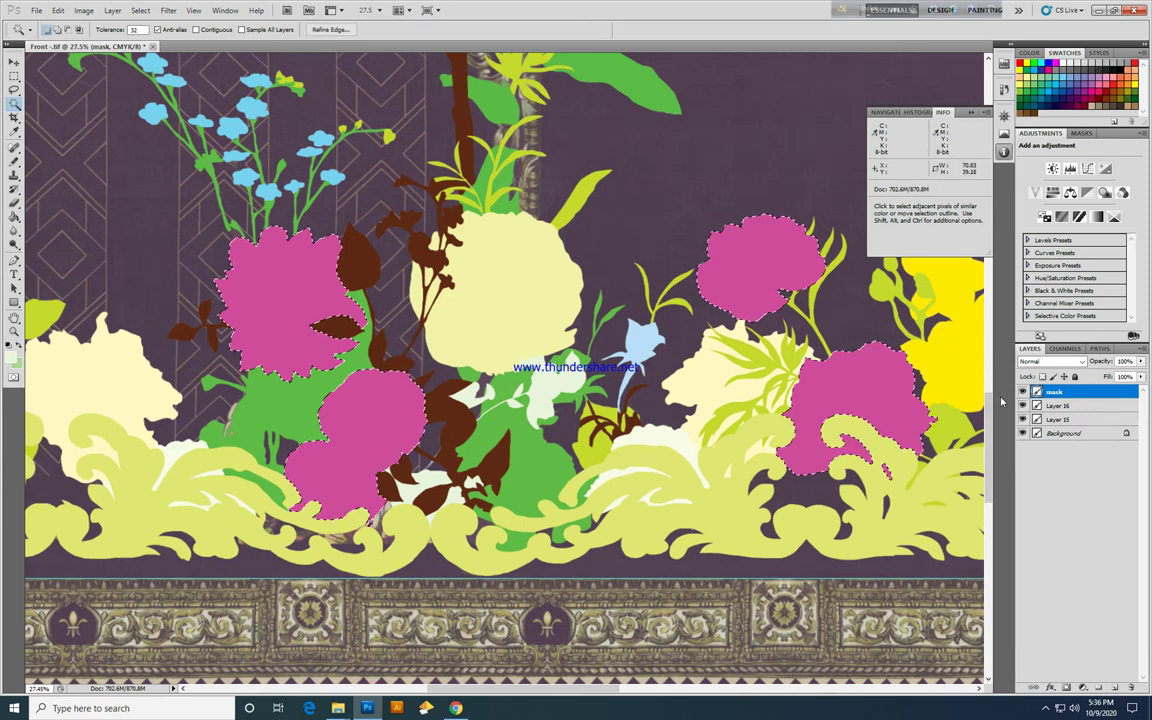
click(1022, 391)
click(1060, 419)
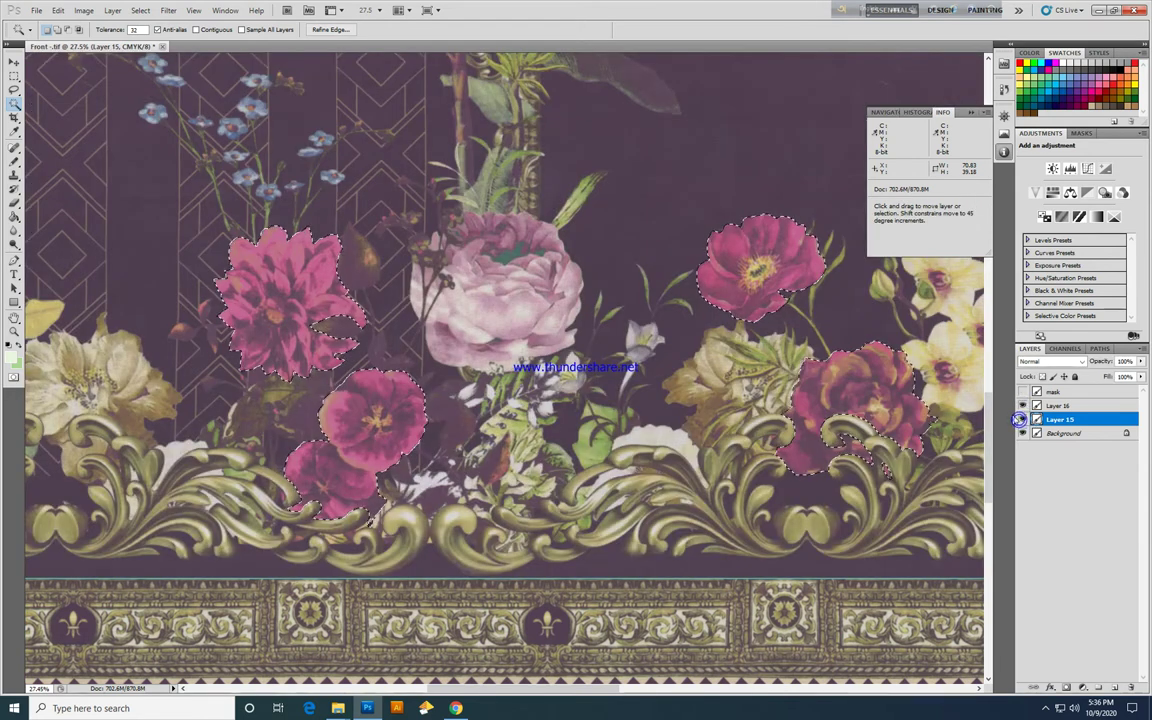
Intensify the magenta flowers with Hue -5 and Saturation +54.
key(ctrl+u)
drag(884, 279, 453, 343)
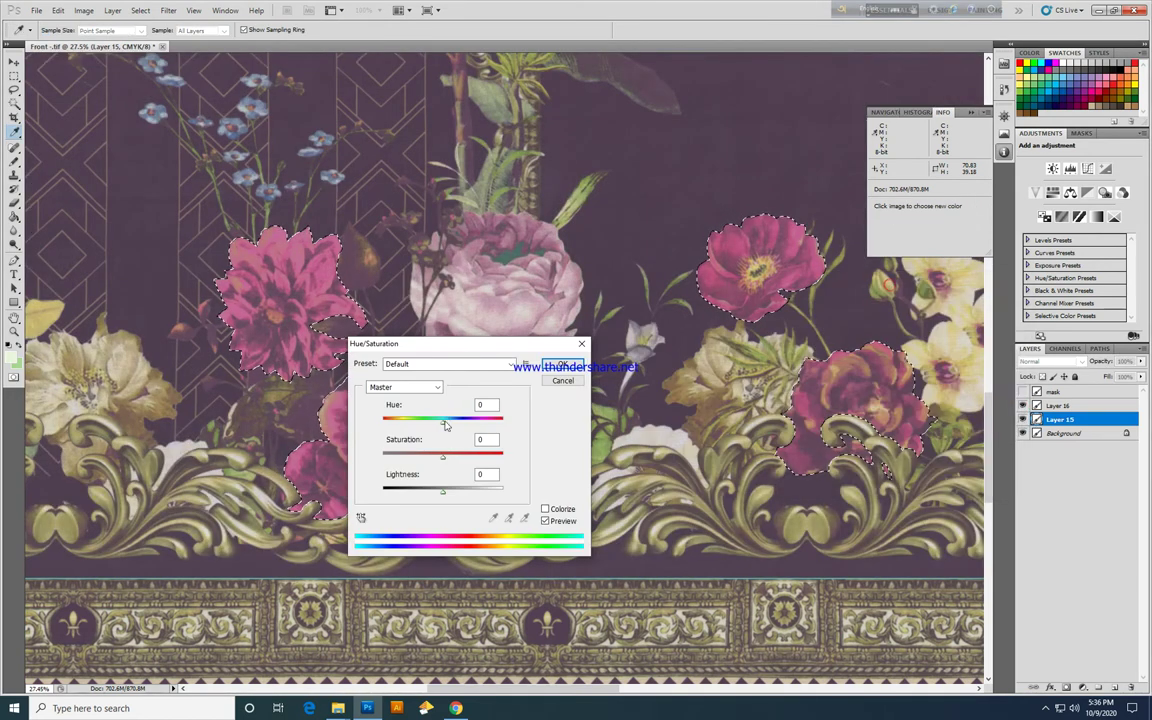
drag(443, 423, 441, 425)
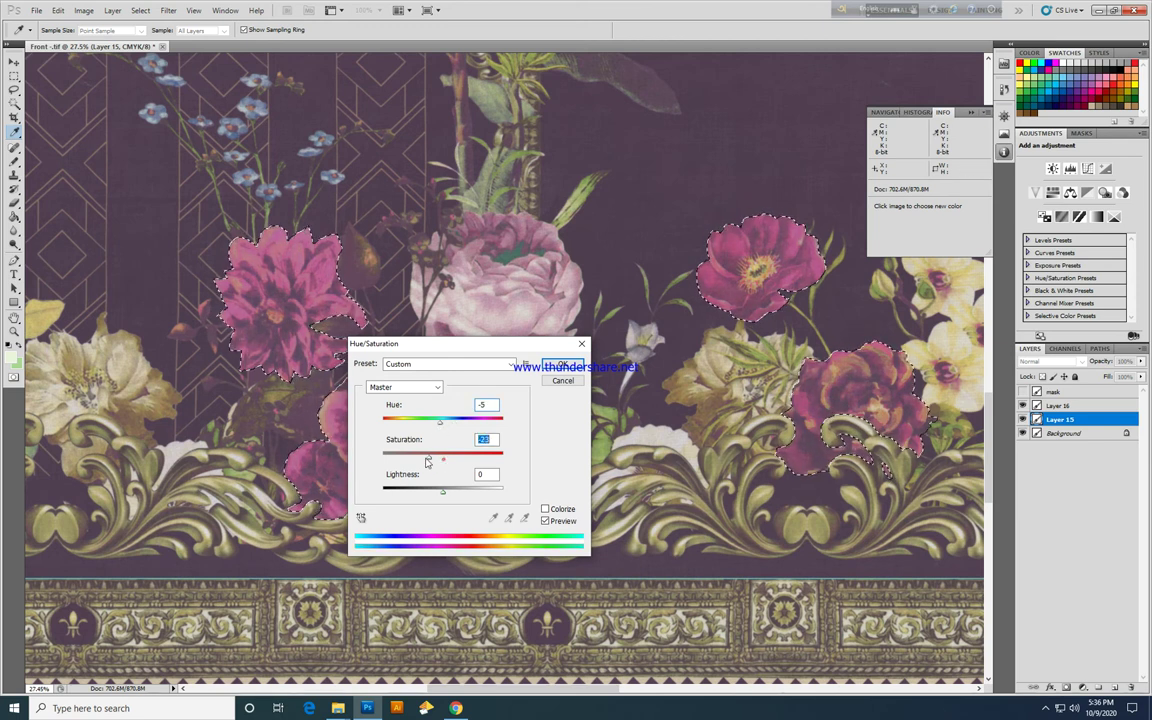
drag(443, 456, 482, 458)
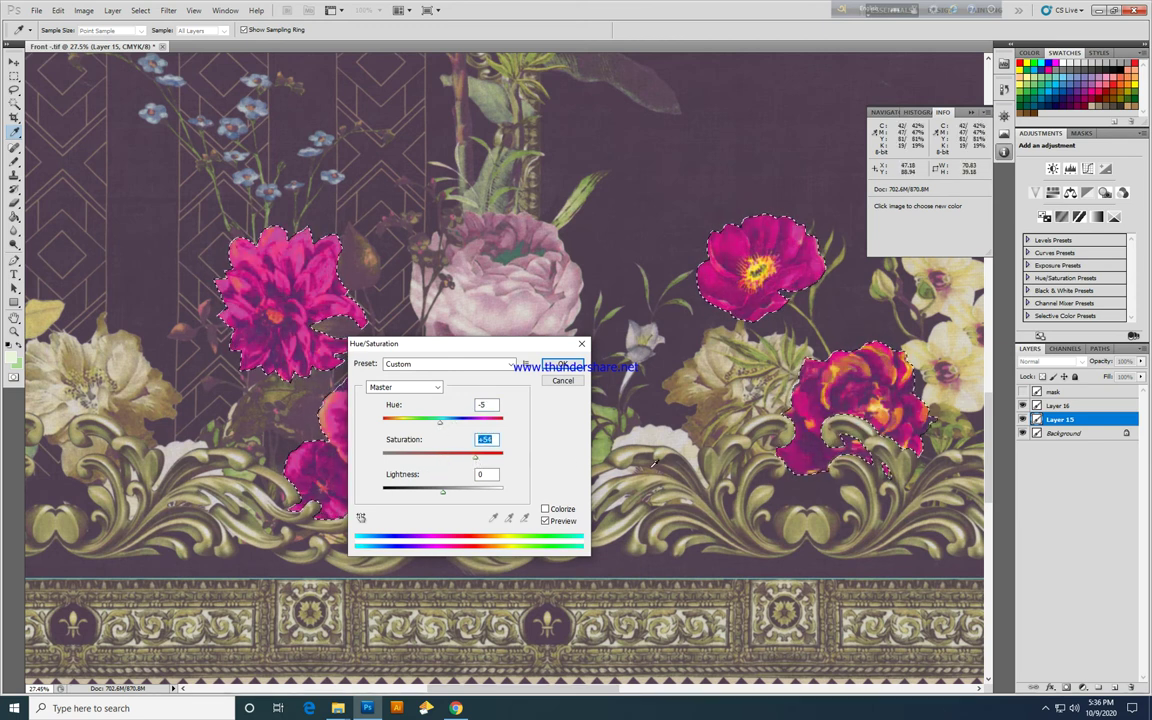
key(Return)
Select the cream flower shapes right of centre on the mask and target Layer 15.
key(w)
key(ctrl+minus)
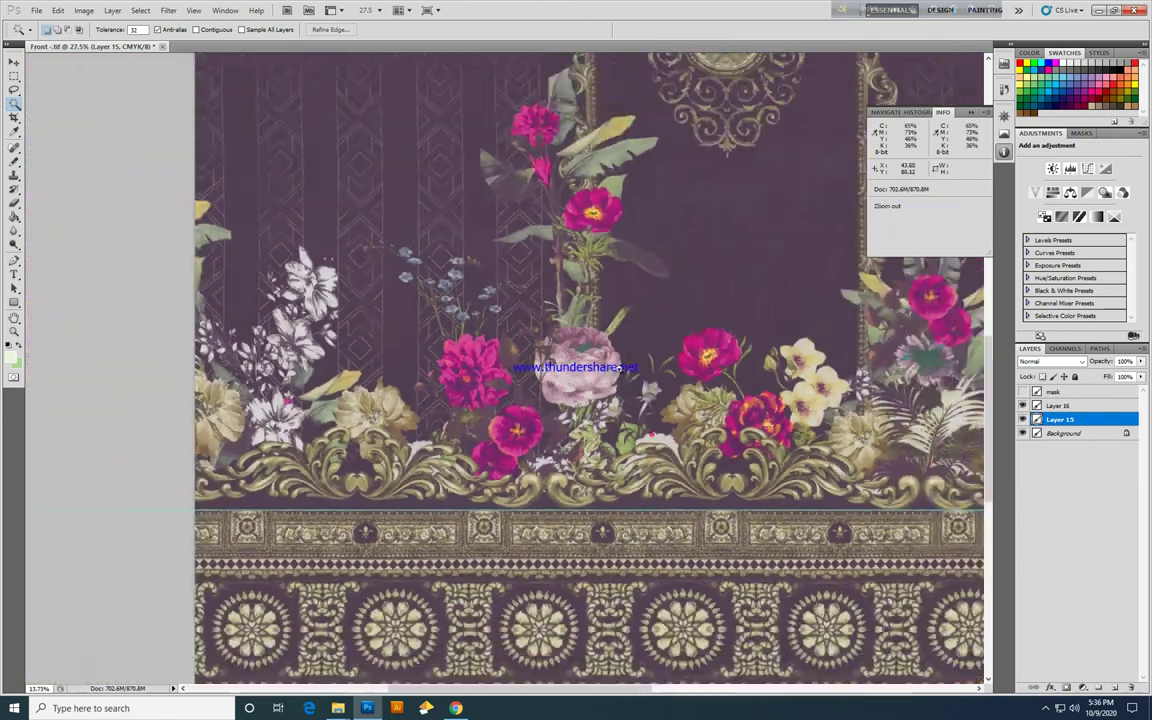
click(1022, 391)
click(1067, 406)
key(e)
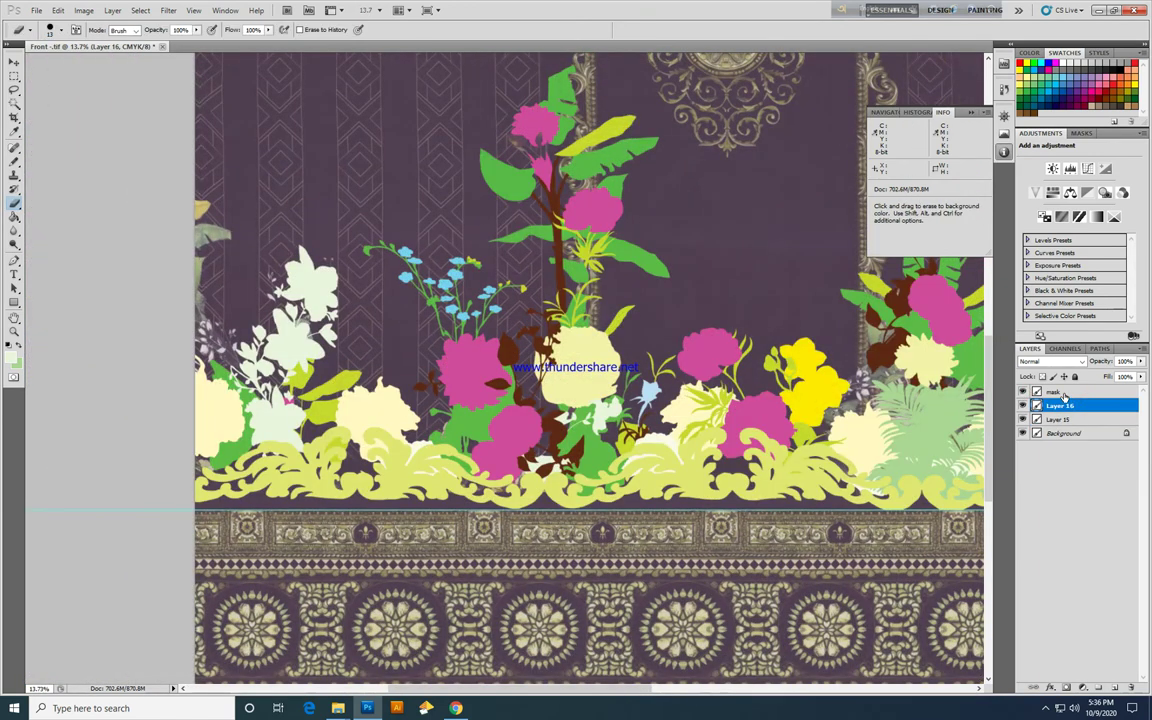
click(1060, 393)
key(w)
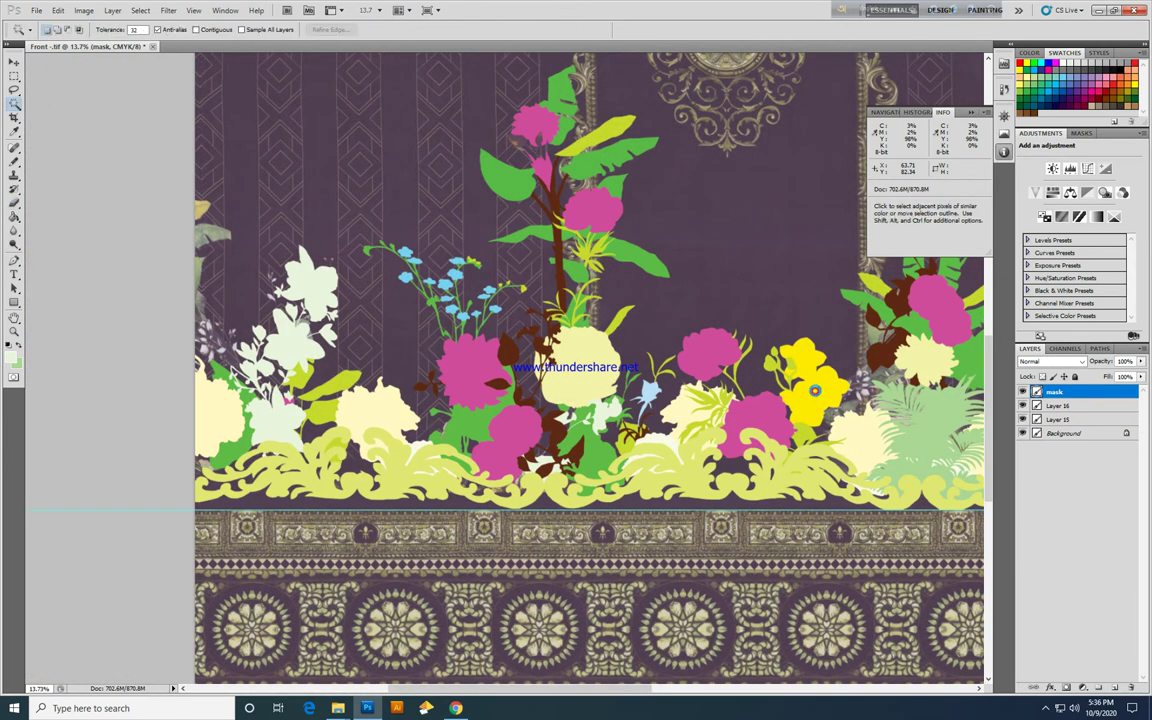
click(1022, 391)
click(1068, 406)
scroll(811, 415, up, 5)
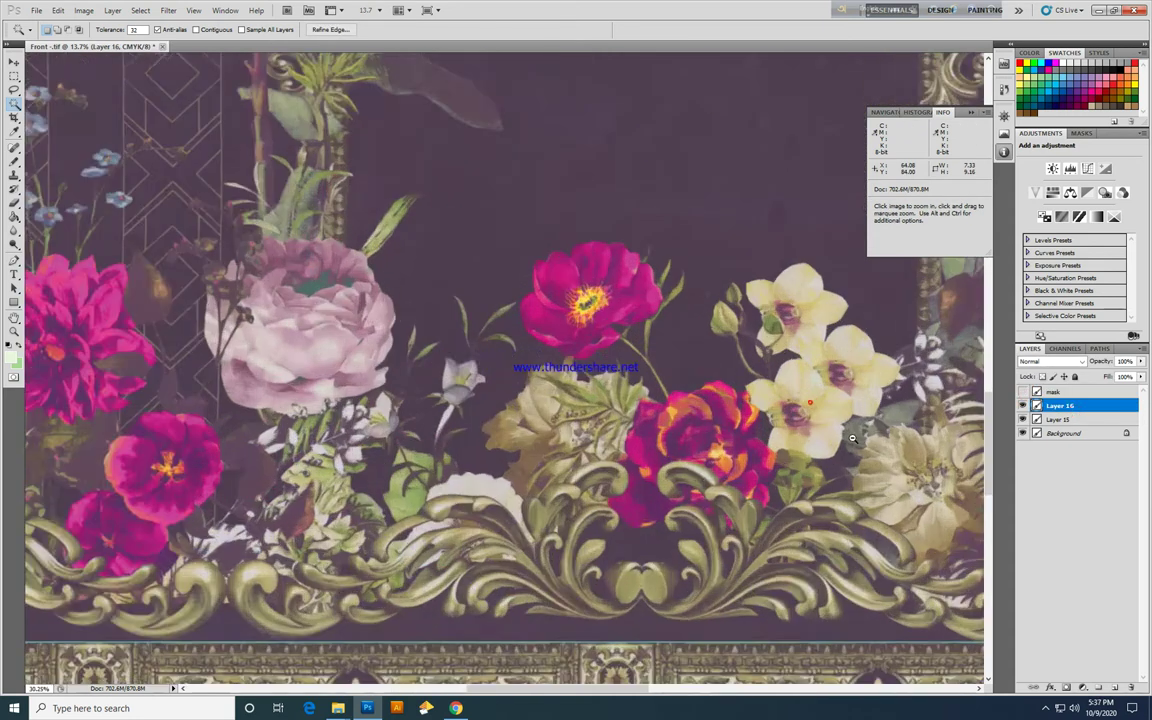
ctrl+click(940, 383)
Shift the selected flowers' hue toward peach and refine their tone with Curves.
key(ctrl+u)
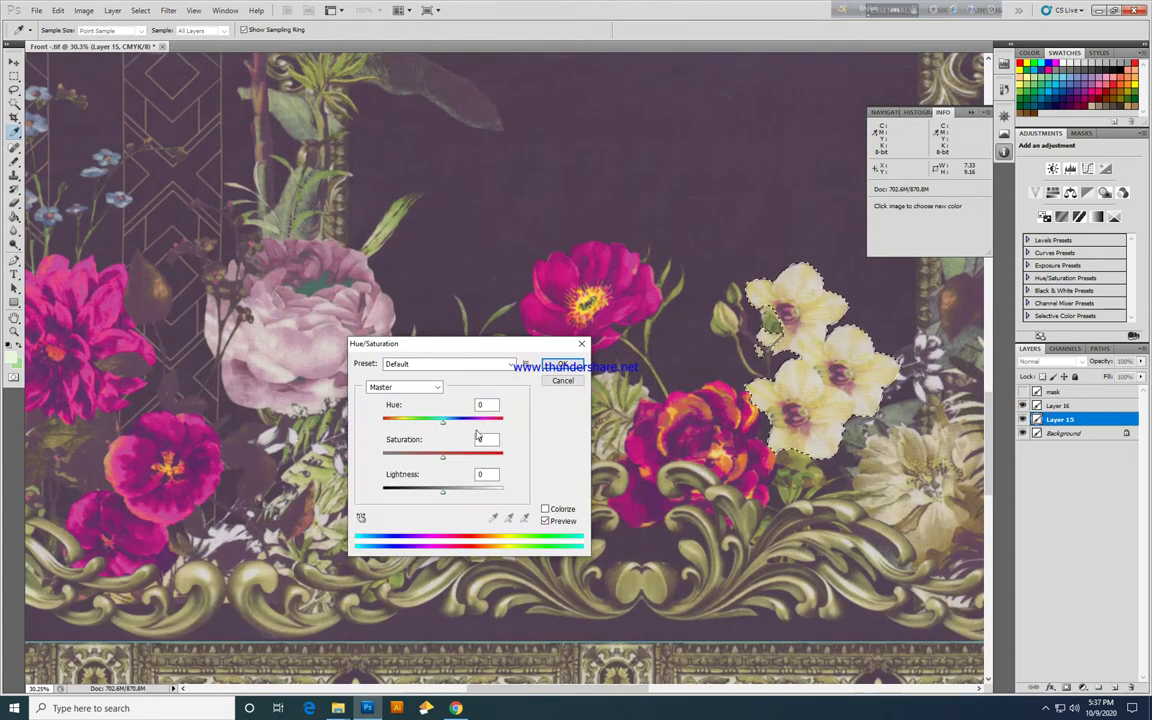
drag(443, 419, 410, 420)
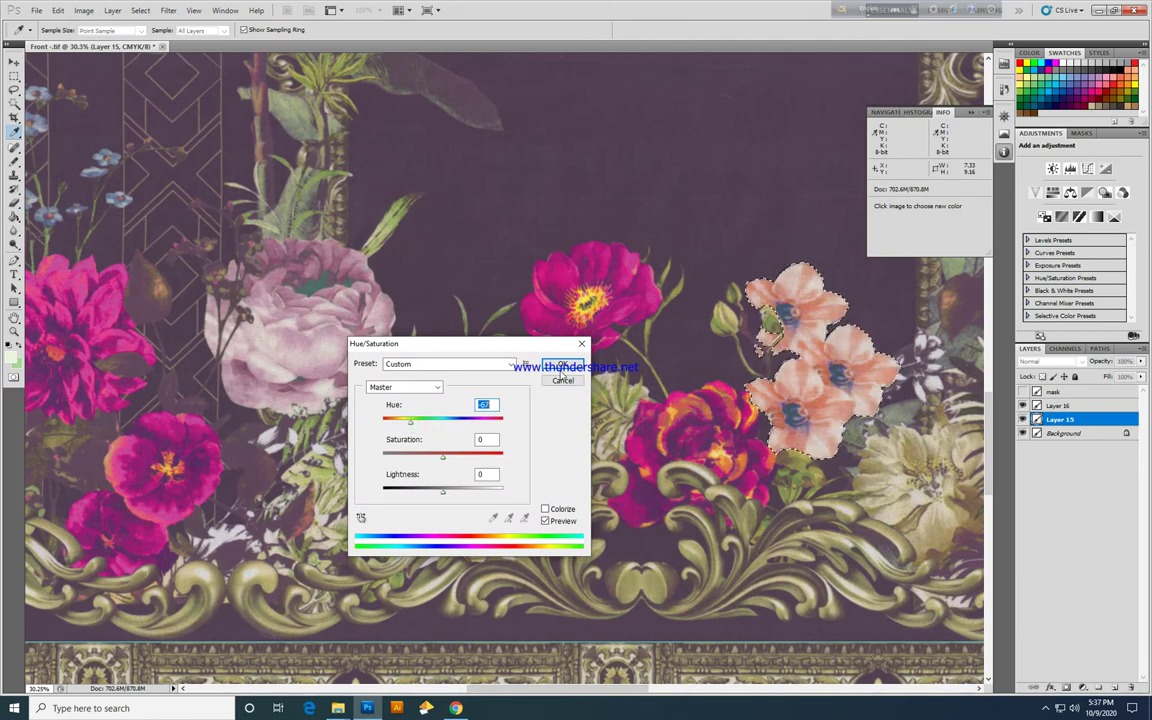
key(Return)
key(ctrl+m)
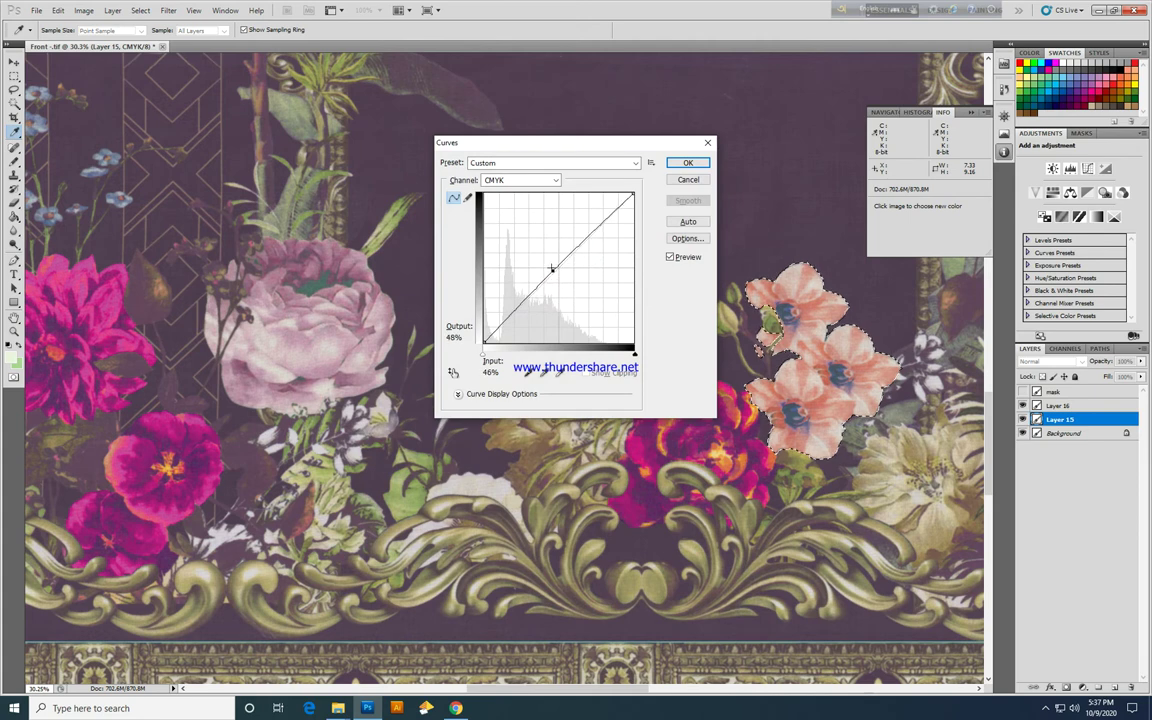
drag(549, 290, 553, 267)
key(Return)
Select the scroll ornament shapes on the mask, hide it, and zoom in on them.
scroll(741, 375, down, 5)
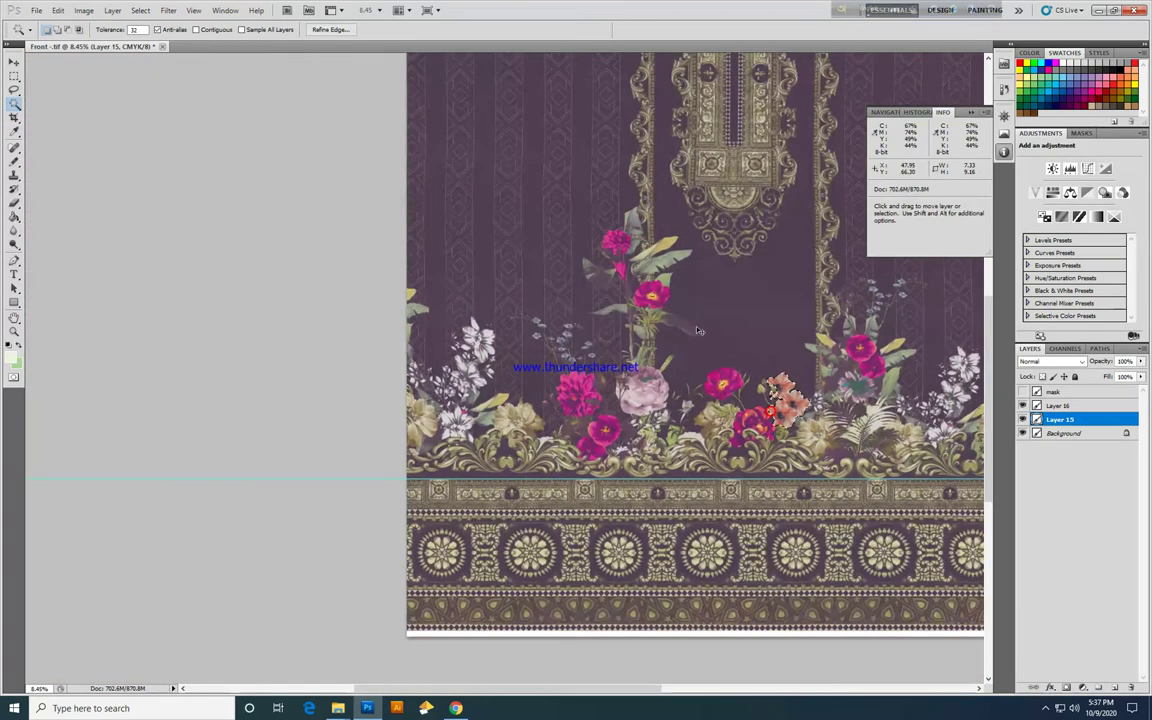
scroll(720, 400, up, 2)
scroll(695, 437, up, 2)
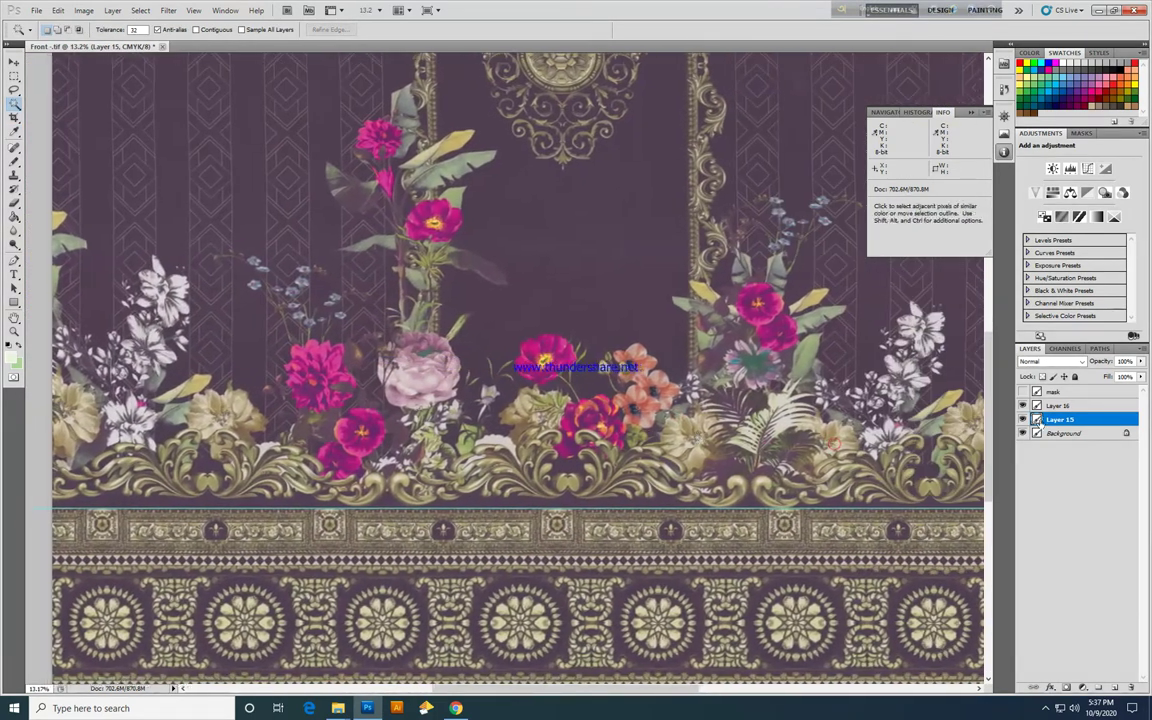
click(1040, 392)
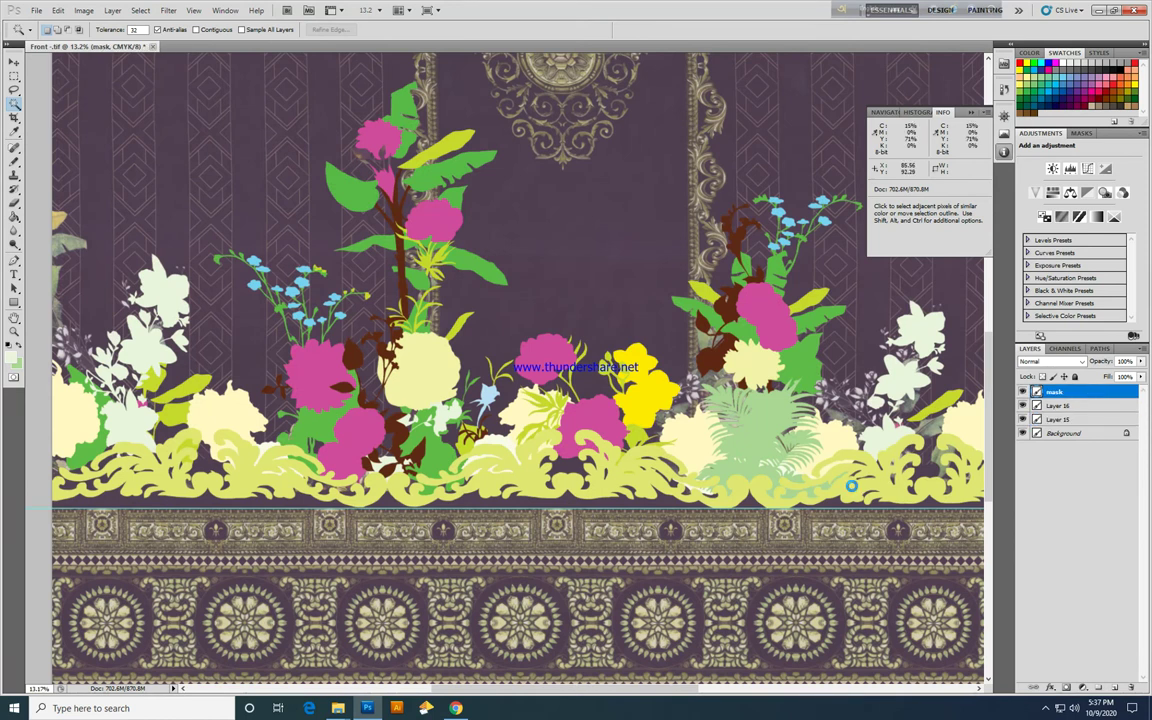
click(851, 486)
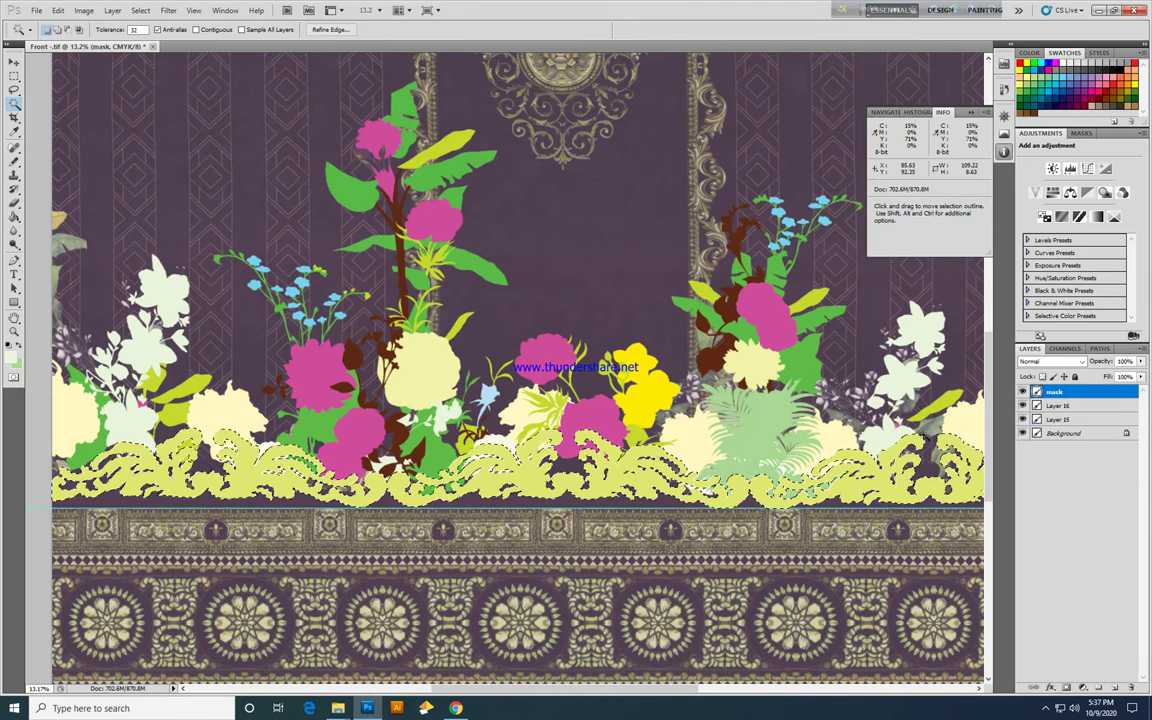
click(1022, 392)
click(1058, 405)
drag(780, 484, 797, 500)
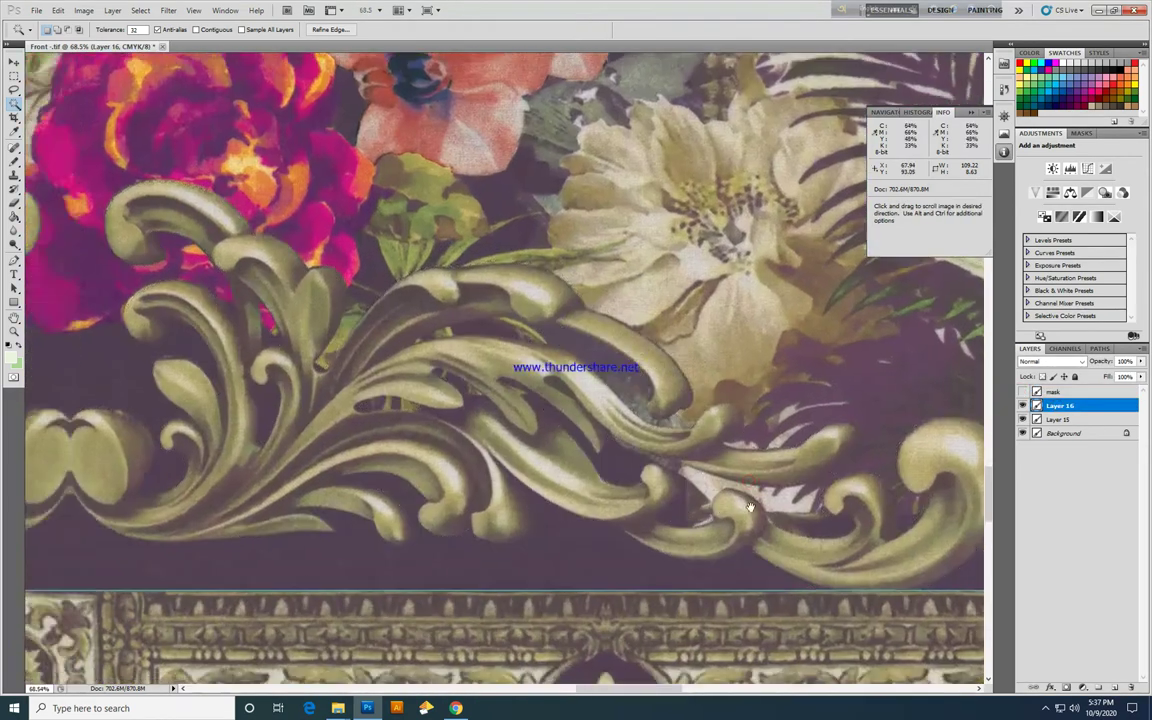
Shift the scrolls' hue on Layer 15 to copper orange, about -72.
key(ctrl+u)
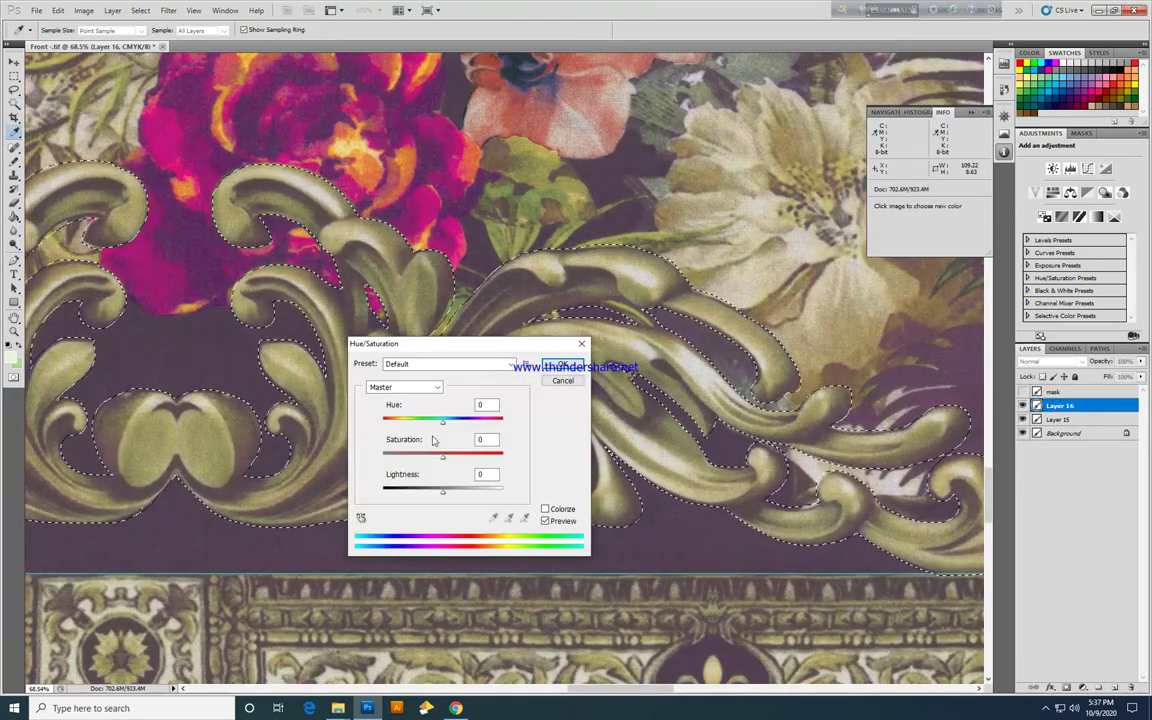
mouse_move(441, 420)
mouse_down()
mouse_move(420, 425)
mouse_move(437, 424)
mouse_up()
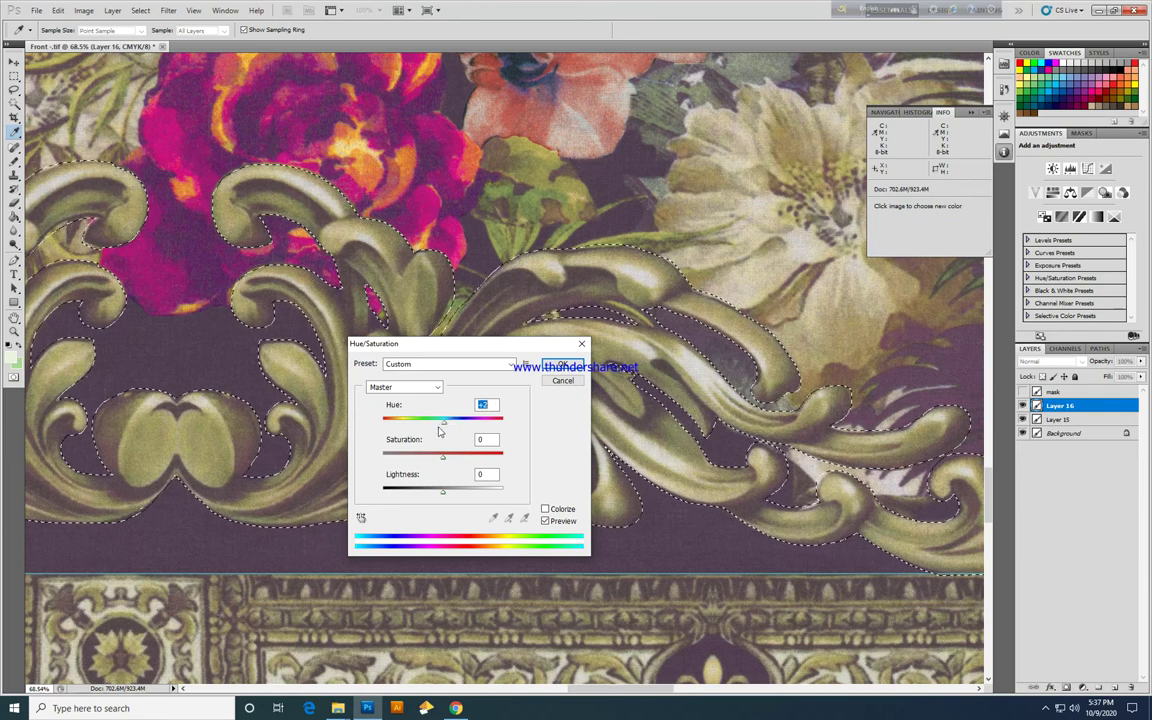
click(562, 366)
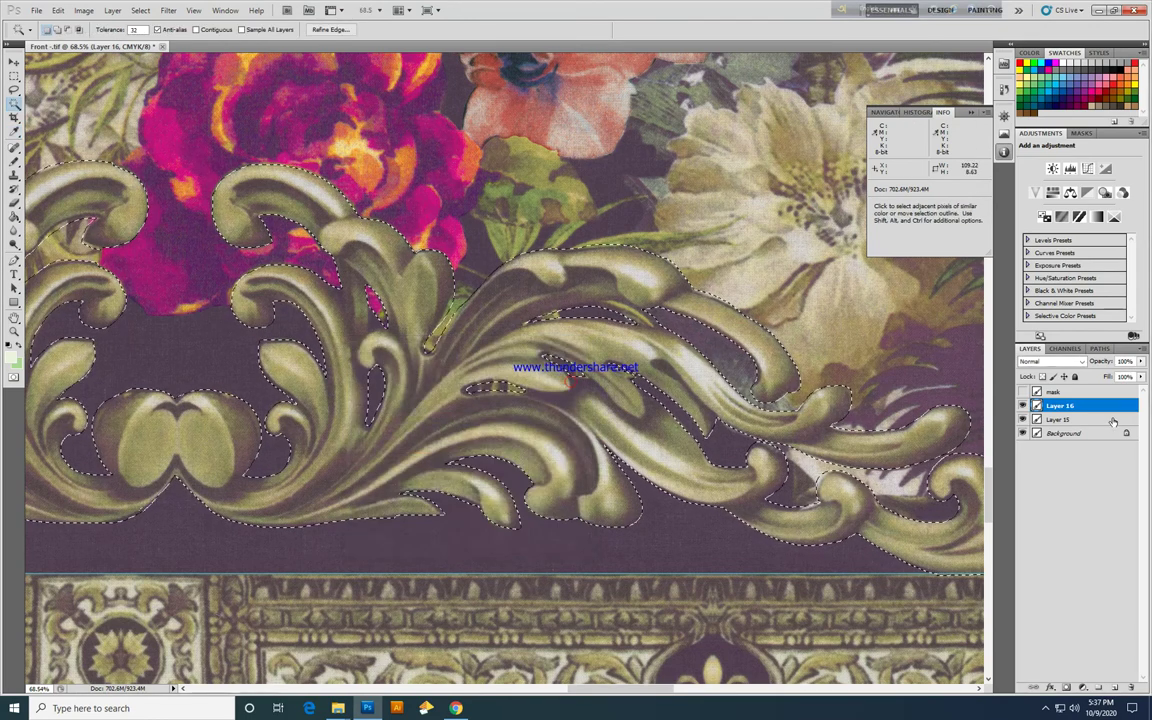
key(ctrl+u)
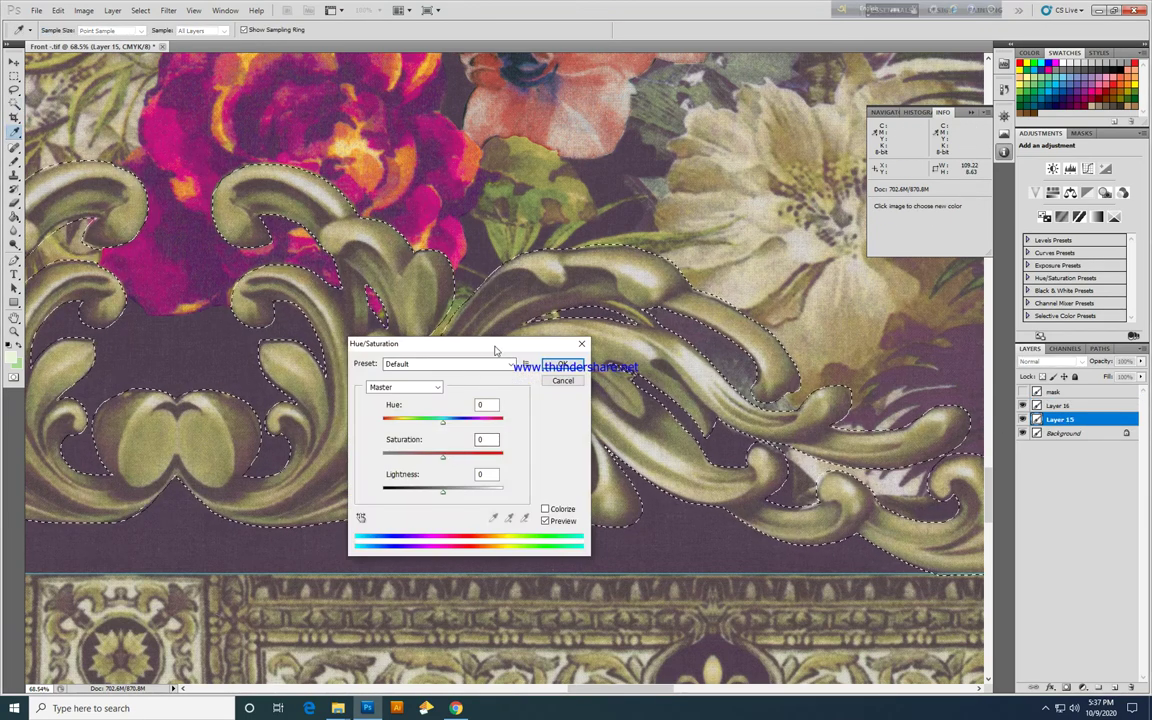
drag(494, 349, 370, 360)
drag(318, 437, 286, 435)
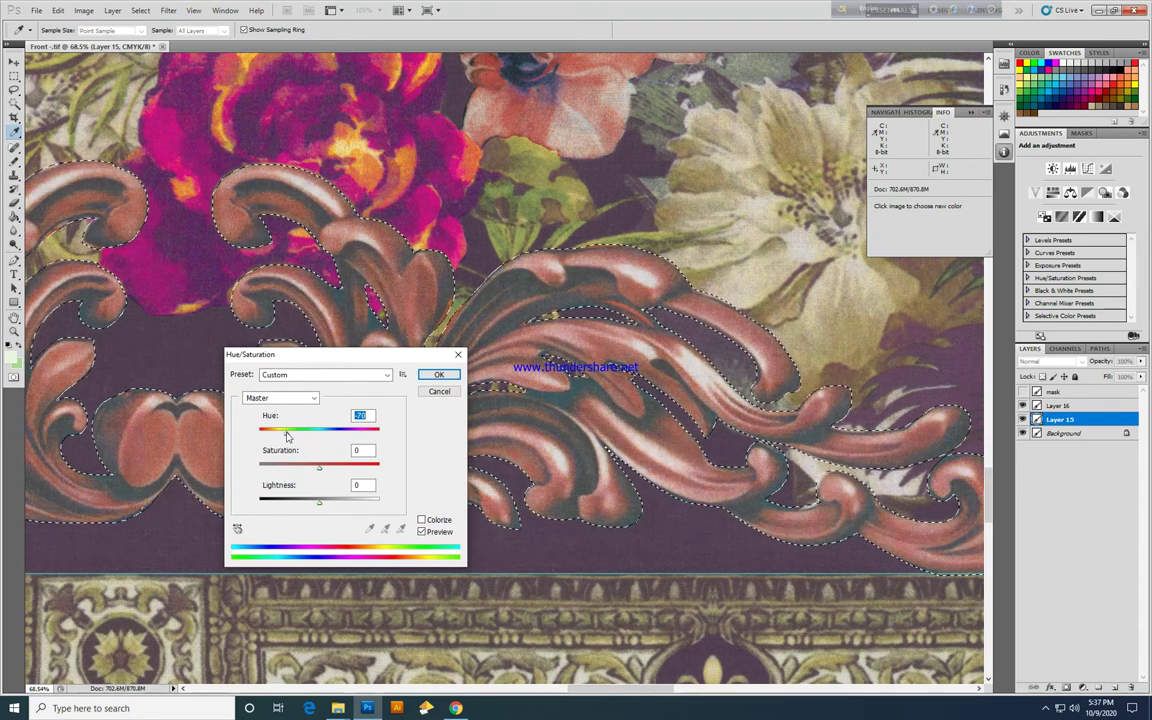
key(Return)
Try a Color Balance tint on the scrolls, then undo it when it turns teal.
key(ctrl+b)
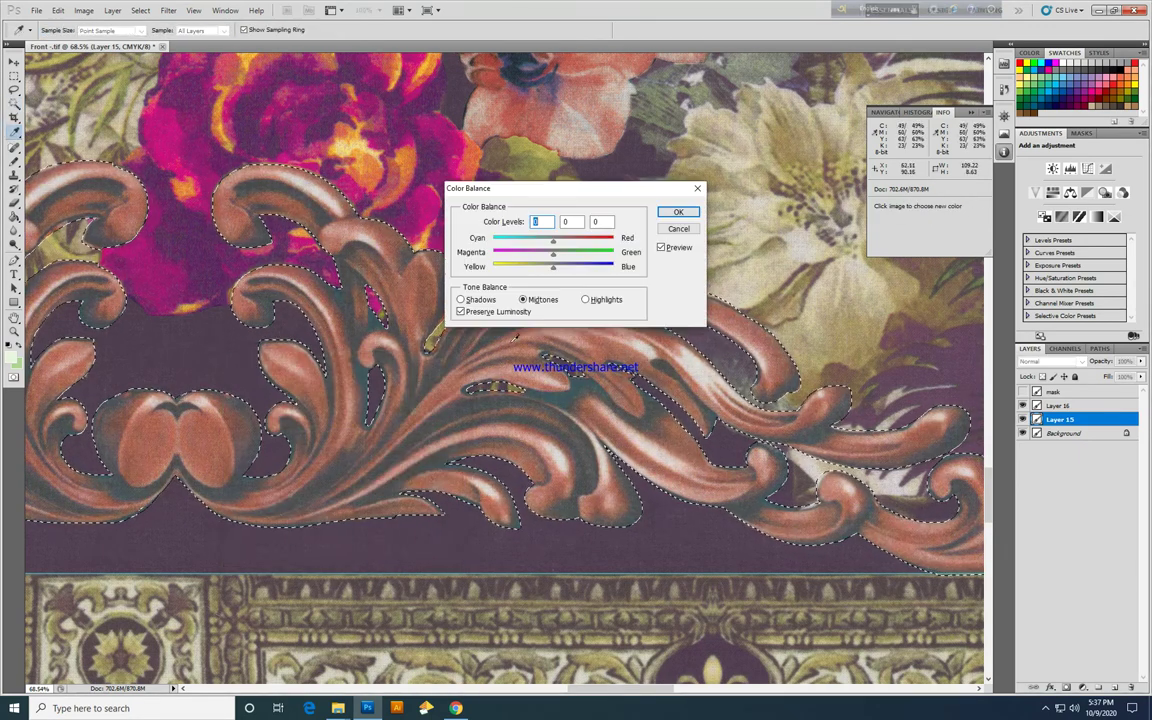
mouse_move(552, 269)
mouse_down()
mouse_move(493, 267)
mouse_move(542, 268)
mouse_move(483, 242)
mouse_up()
key(Return)
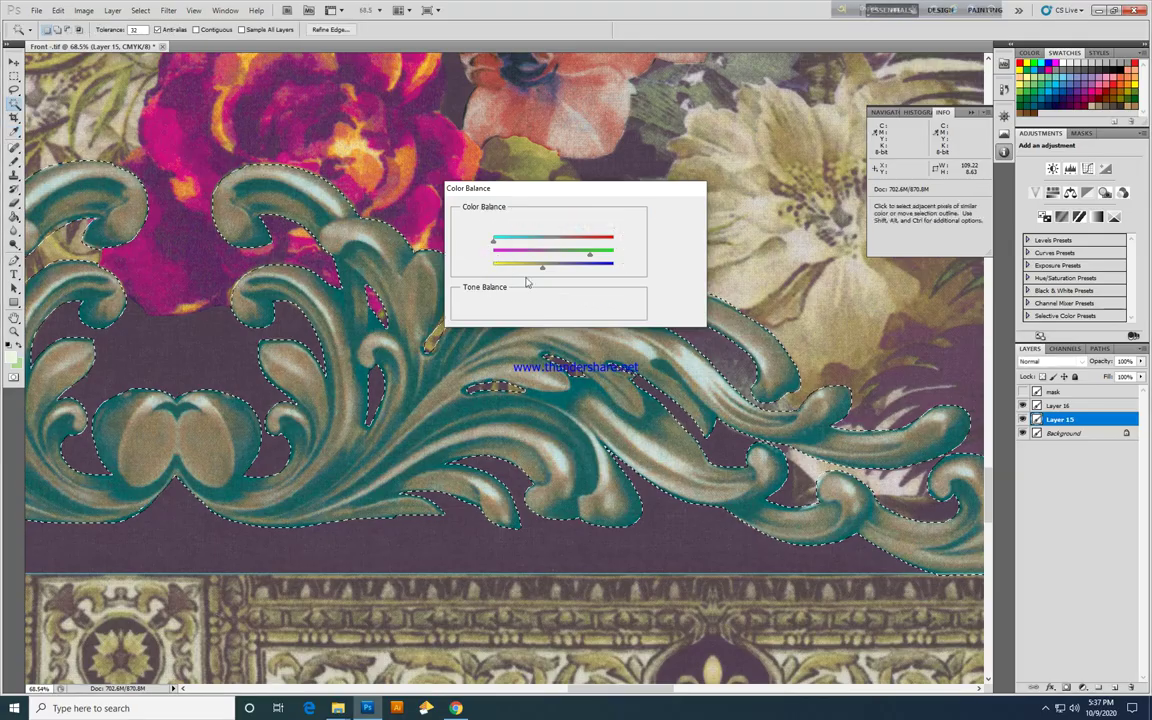
key(w)
scroll(712, 436, down, 5)
scroll(712, 436, up, 2)
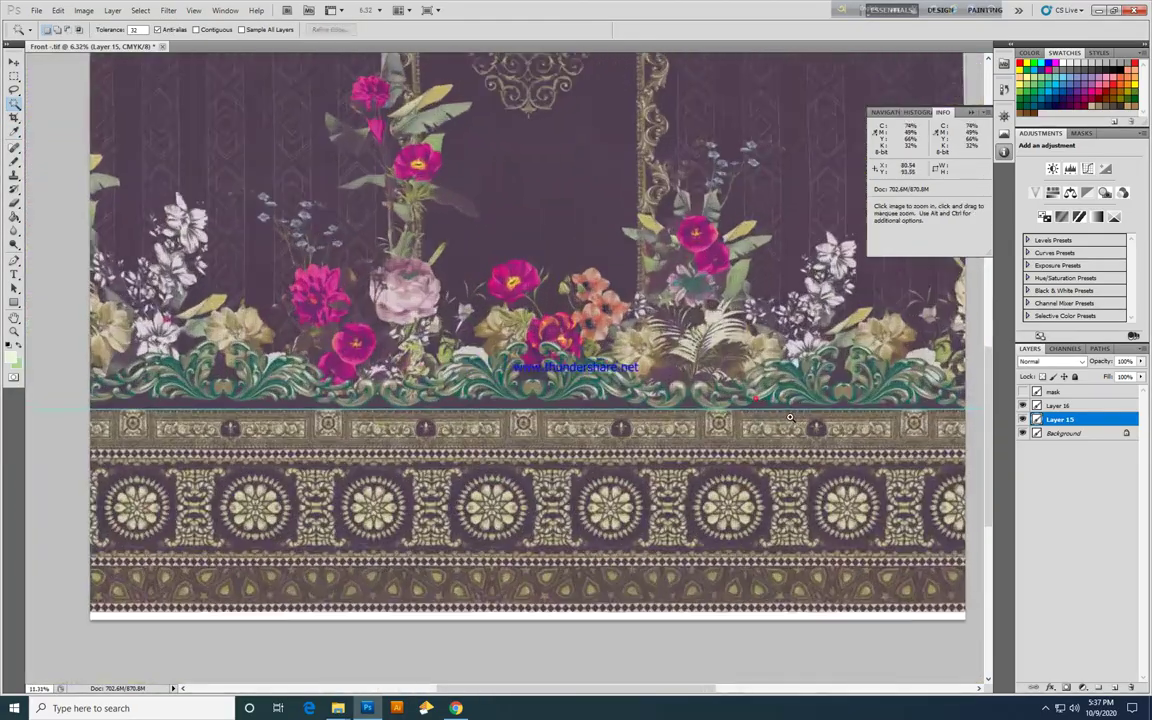
scroll(730, 440, up, 1)
scroll(750, 448, up, 1)
scroll(791, 461, up, 2)
scroll(791, 461, down, 2)
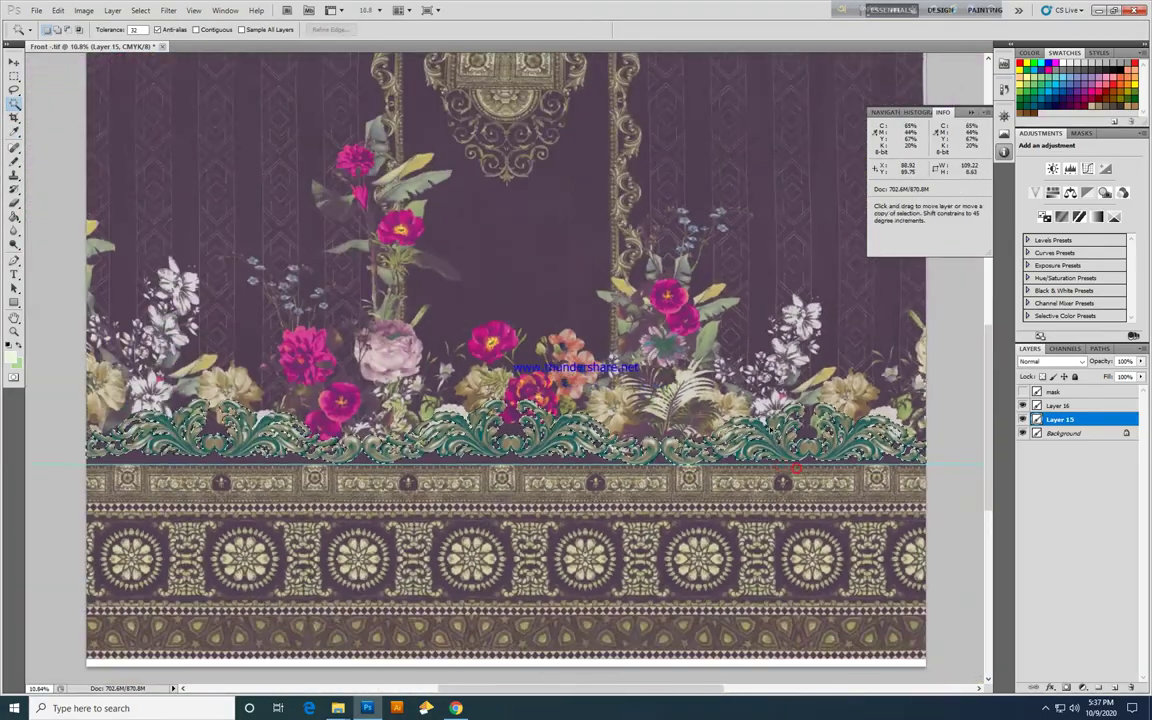
key(ctrl+z)
scroll(770, 465, up, 4)
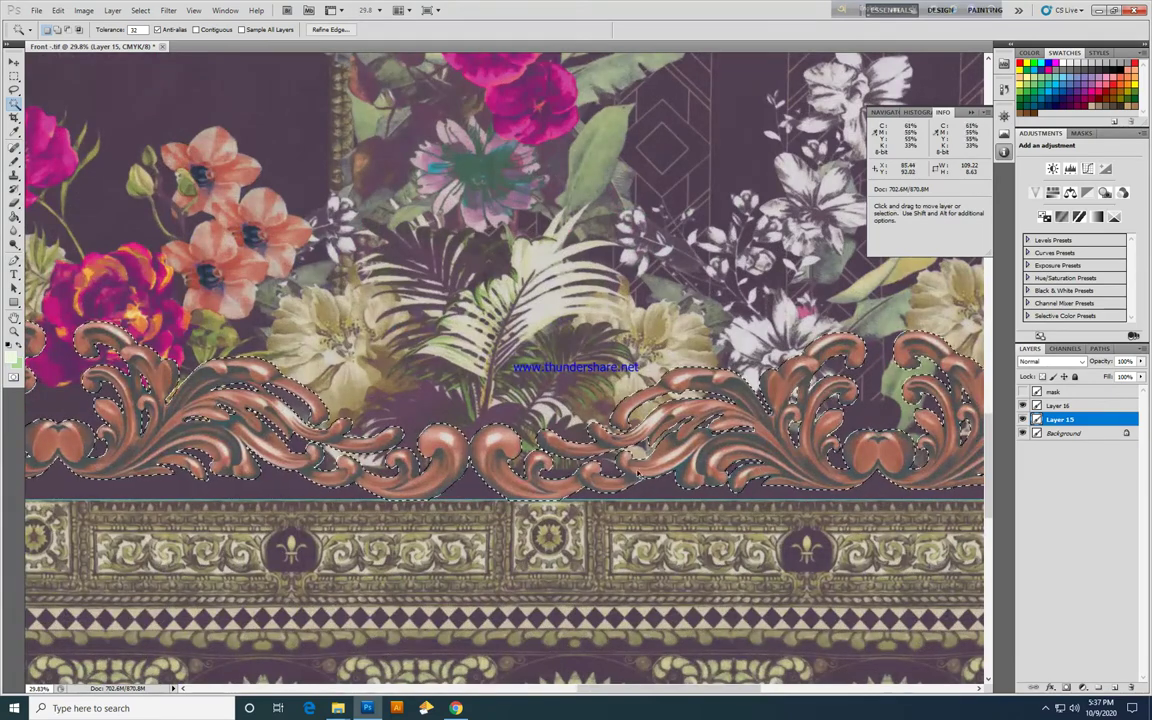
Adjust the copper scrolls' tone with Curves, deselect, and zoom out to review against the mask.
key(ctrl+m)
drag(563, 264, 563, 272)
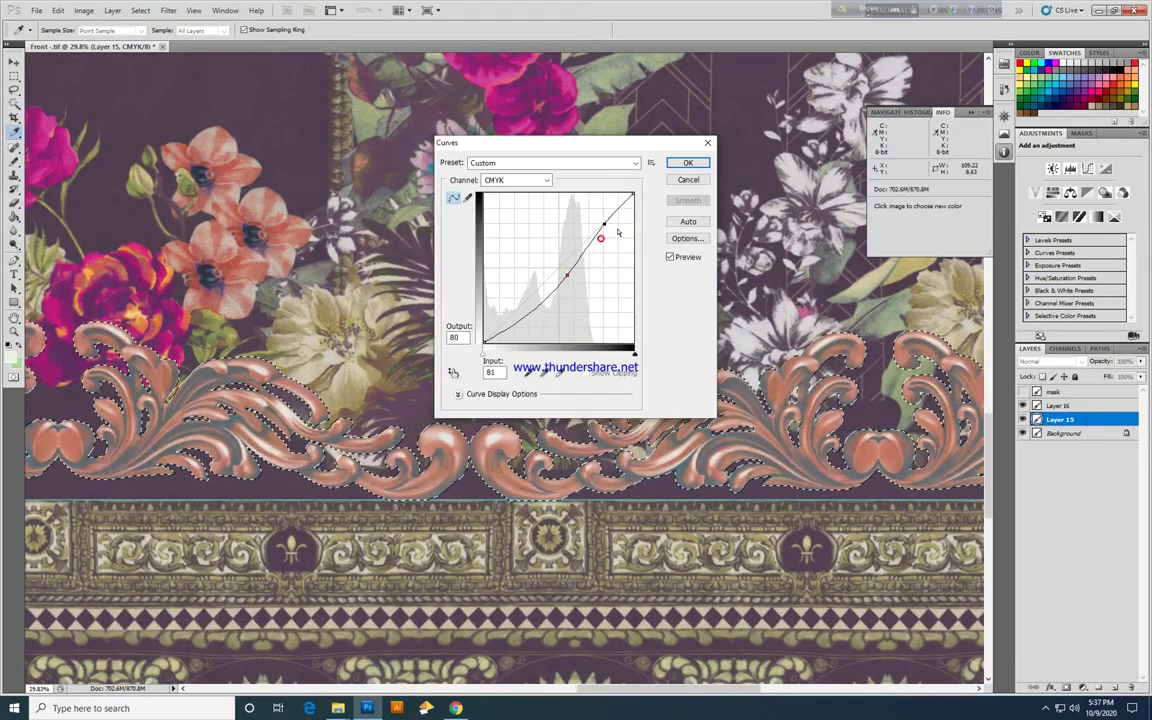
click(688, 162)
key(ctrl+d)
scroll(703, 427, down, 2)
scroll(703, 427, down, 2)
scroll(703, 427, down, 1)
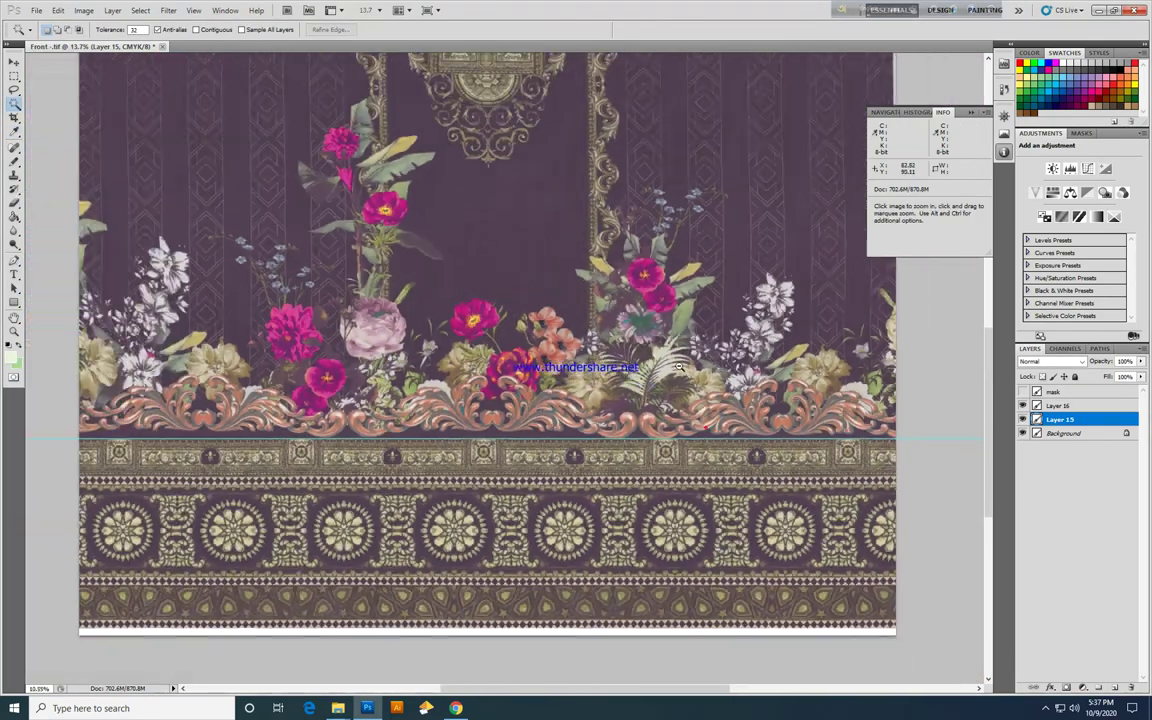
scroll(720, 432, down, 1)
scroll(750, 438, down, 1)
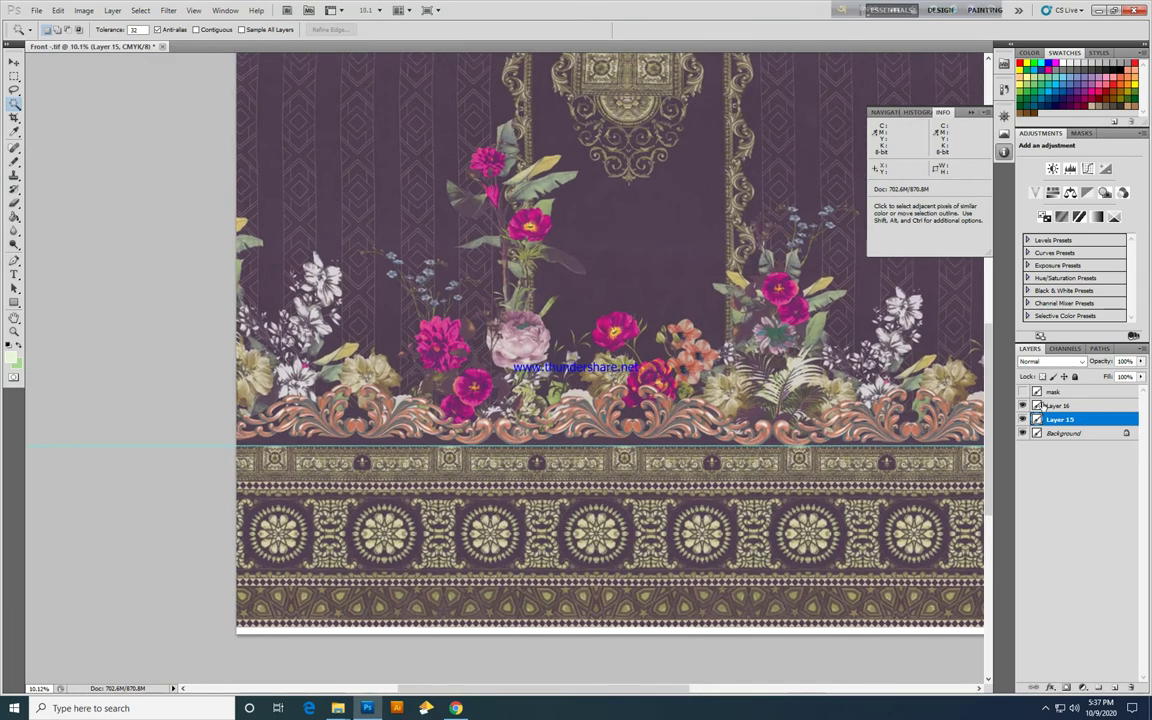
click(1022, 392)
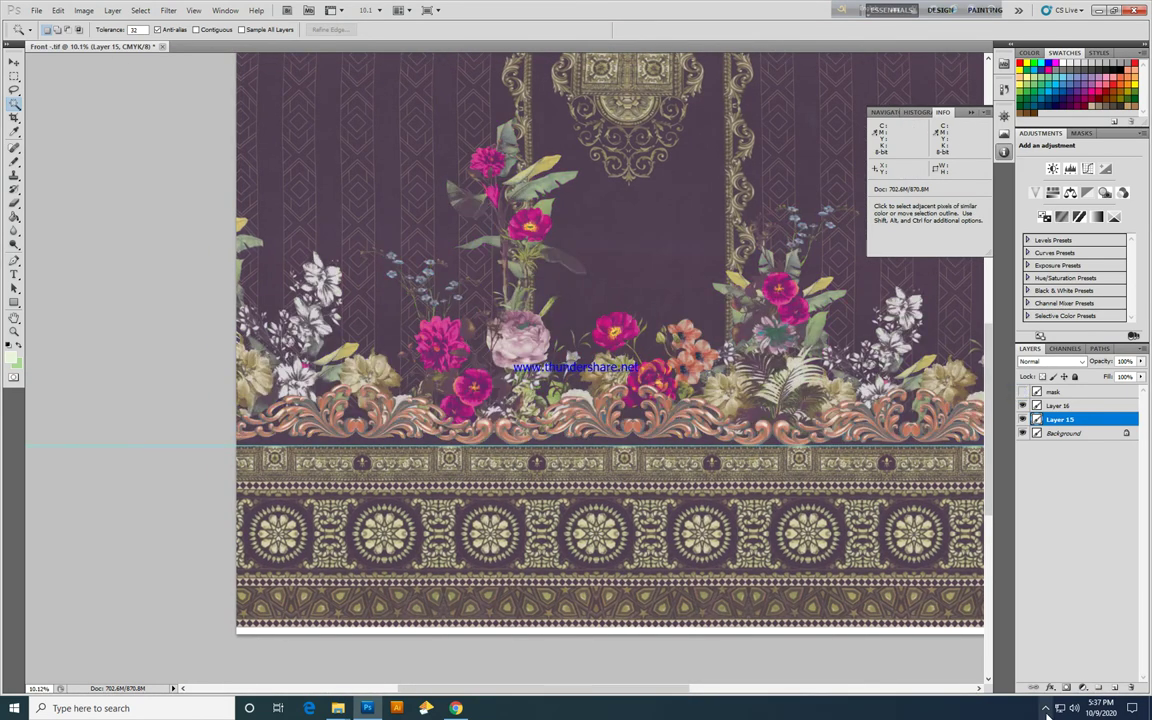